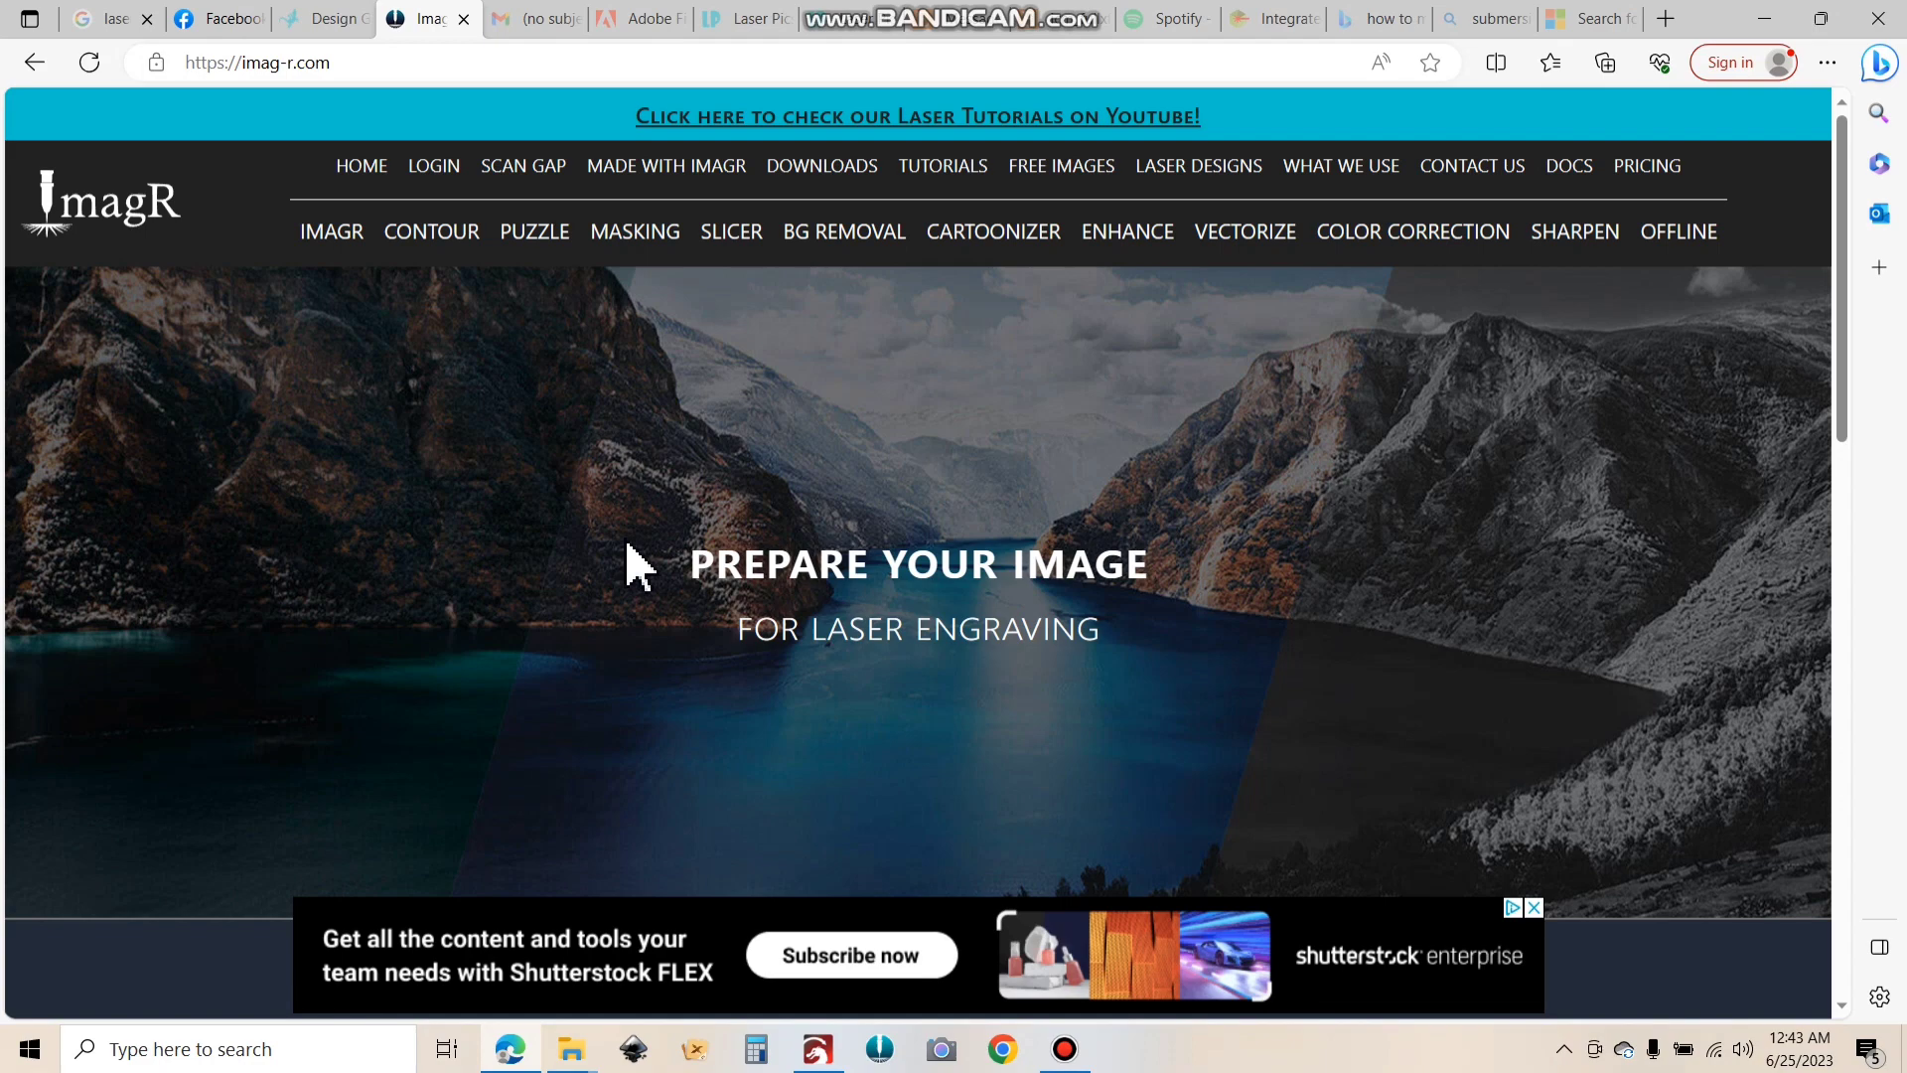
Pick Marcin Grayscale from the Grayscale tab of the material chooser.
{"action": "scroll", "coordinate": [820, 491], "scroll_direction": "down", "scroll_amount": 3}
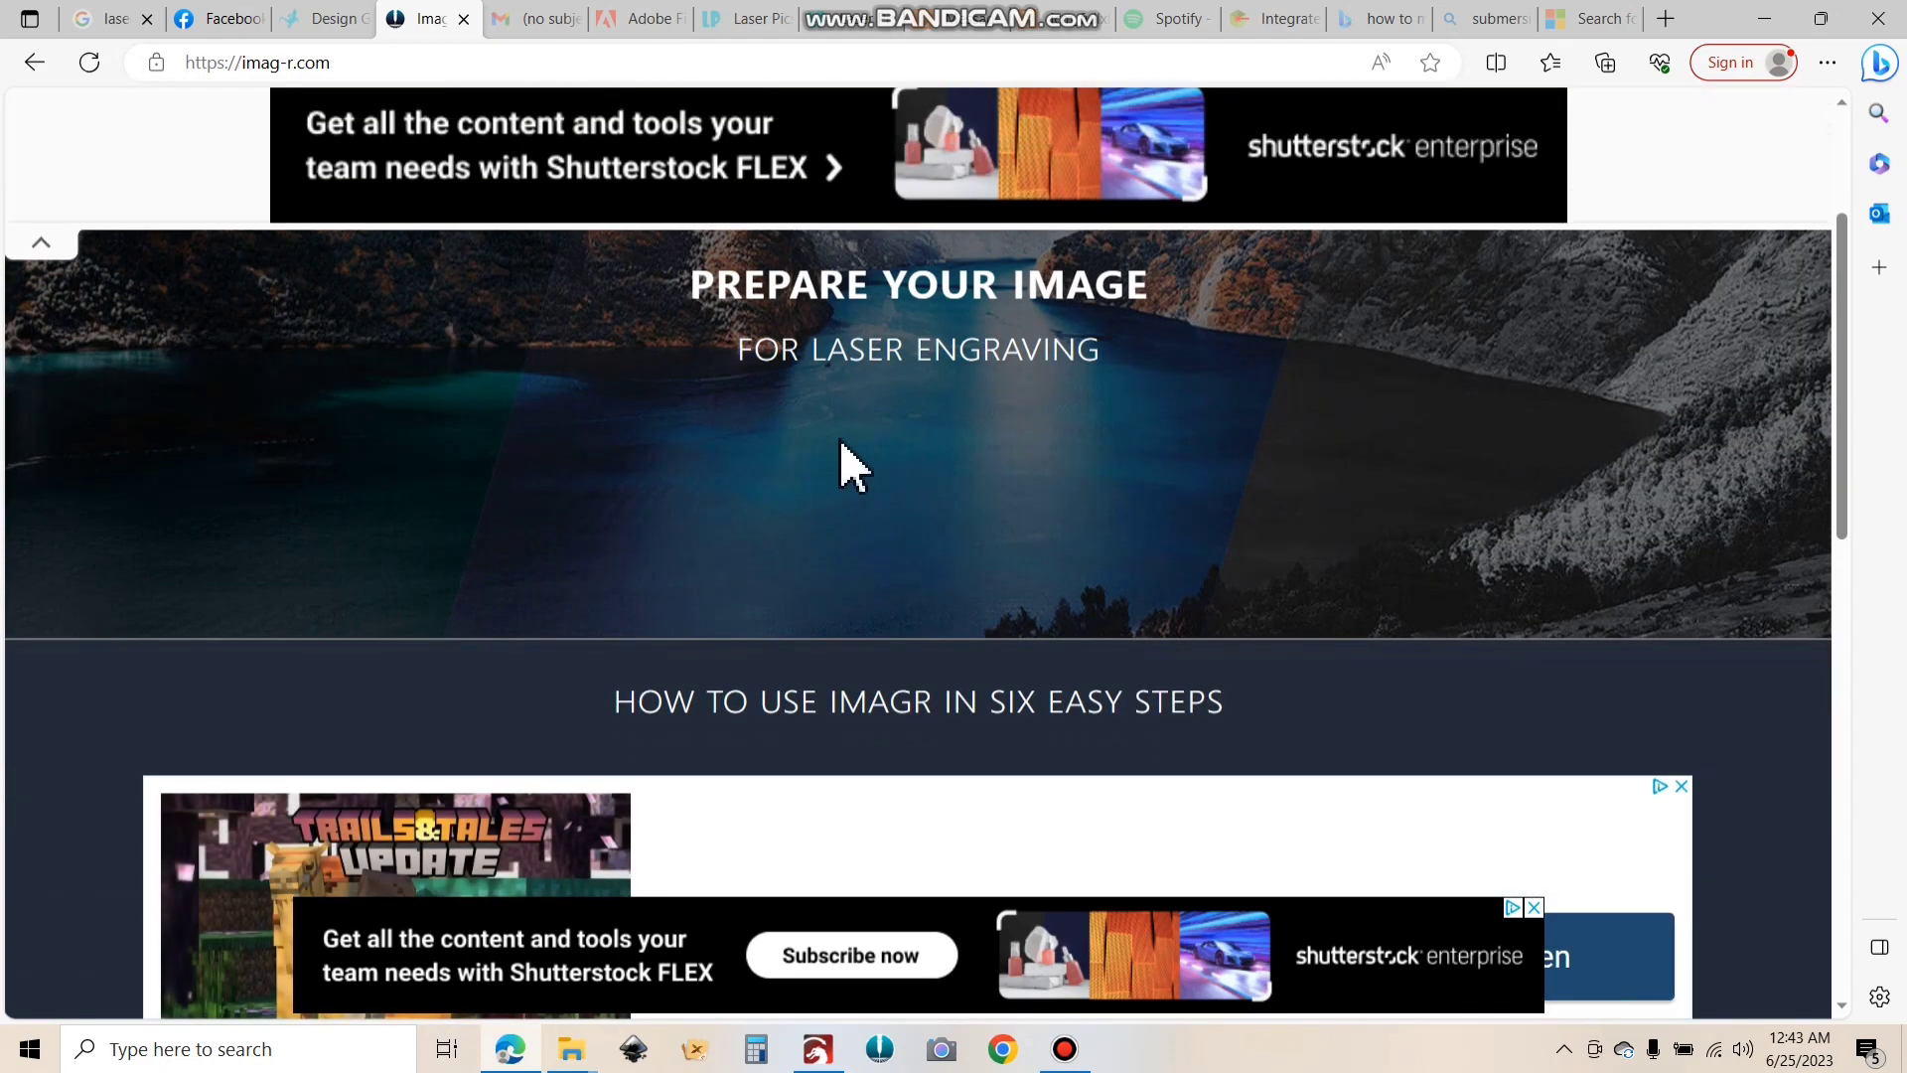
{"action": "scroll", "coordinate": [842, 464], "scroll_direction": "down", "scroll_amount": 4}
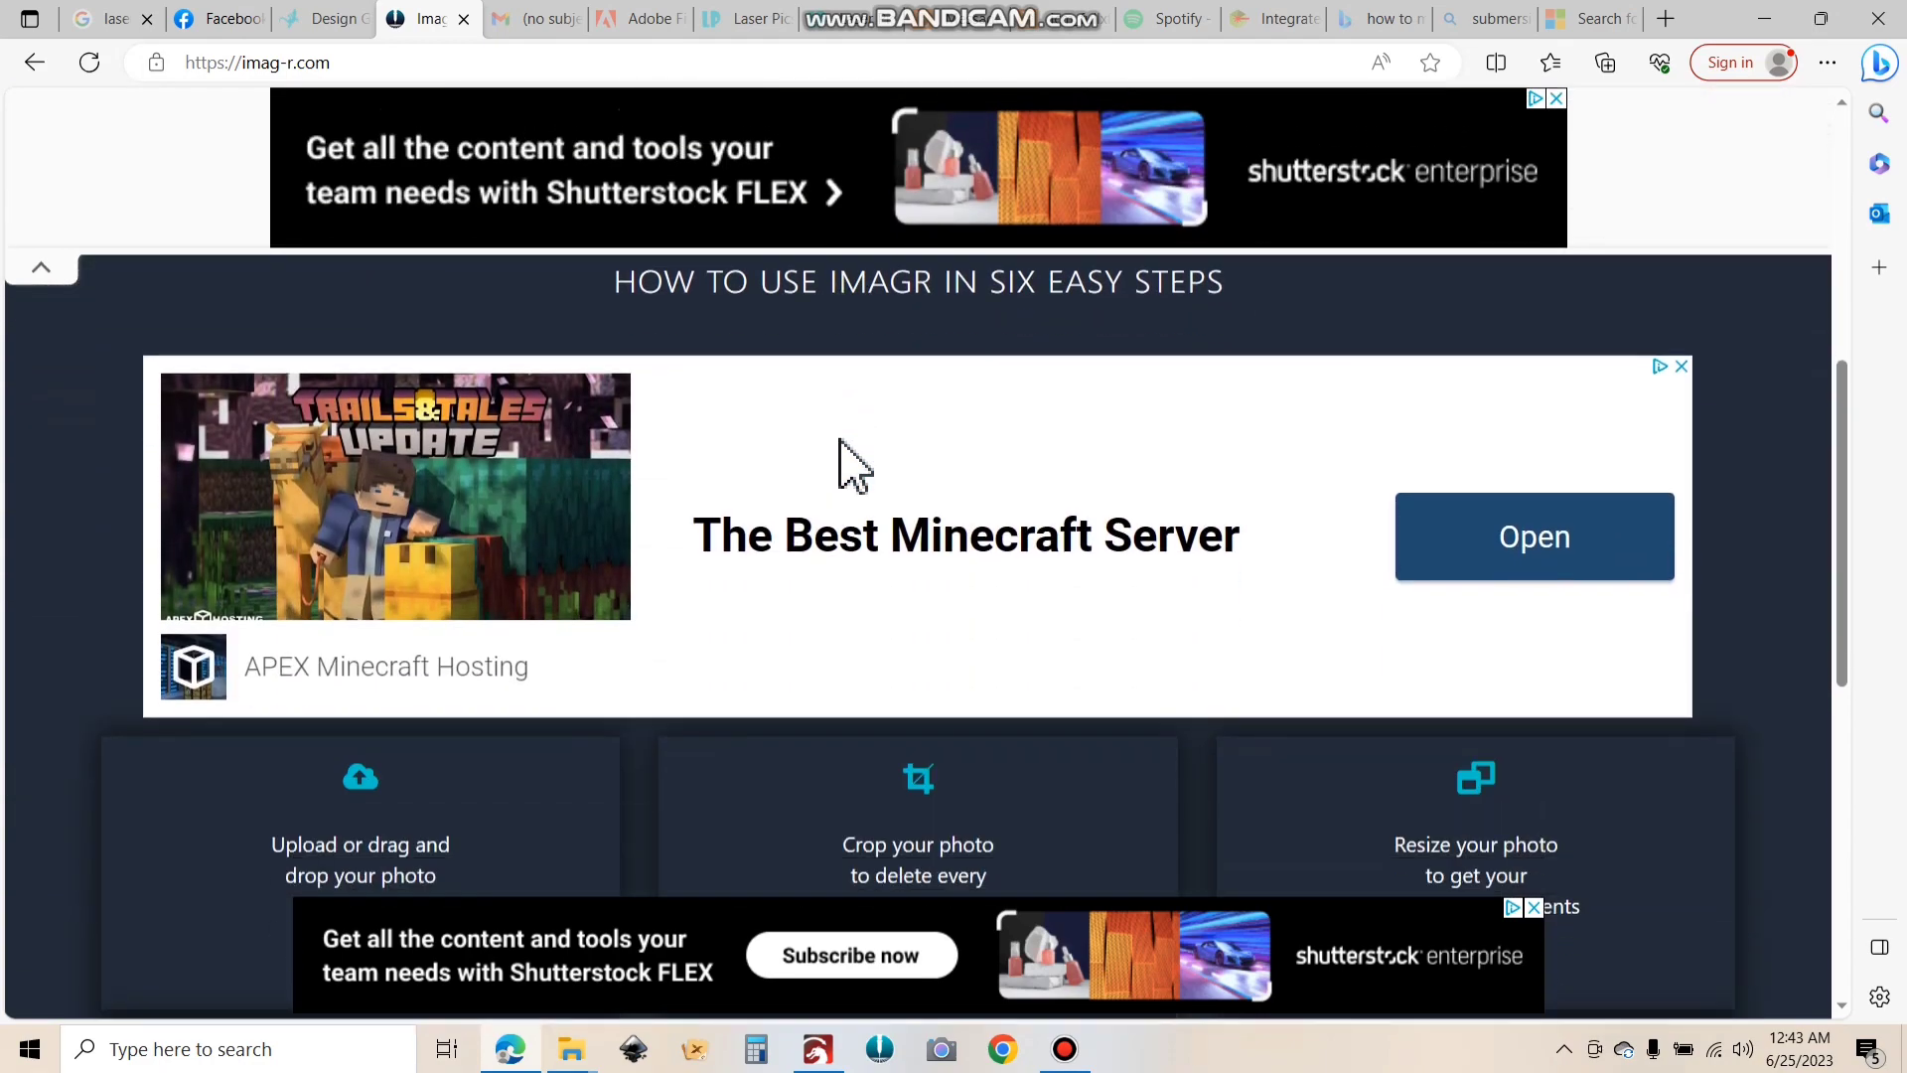
{"action": "scroll", "coordinate": [839, 464], "scroll_direction": "down", "scroll_amount": 5}
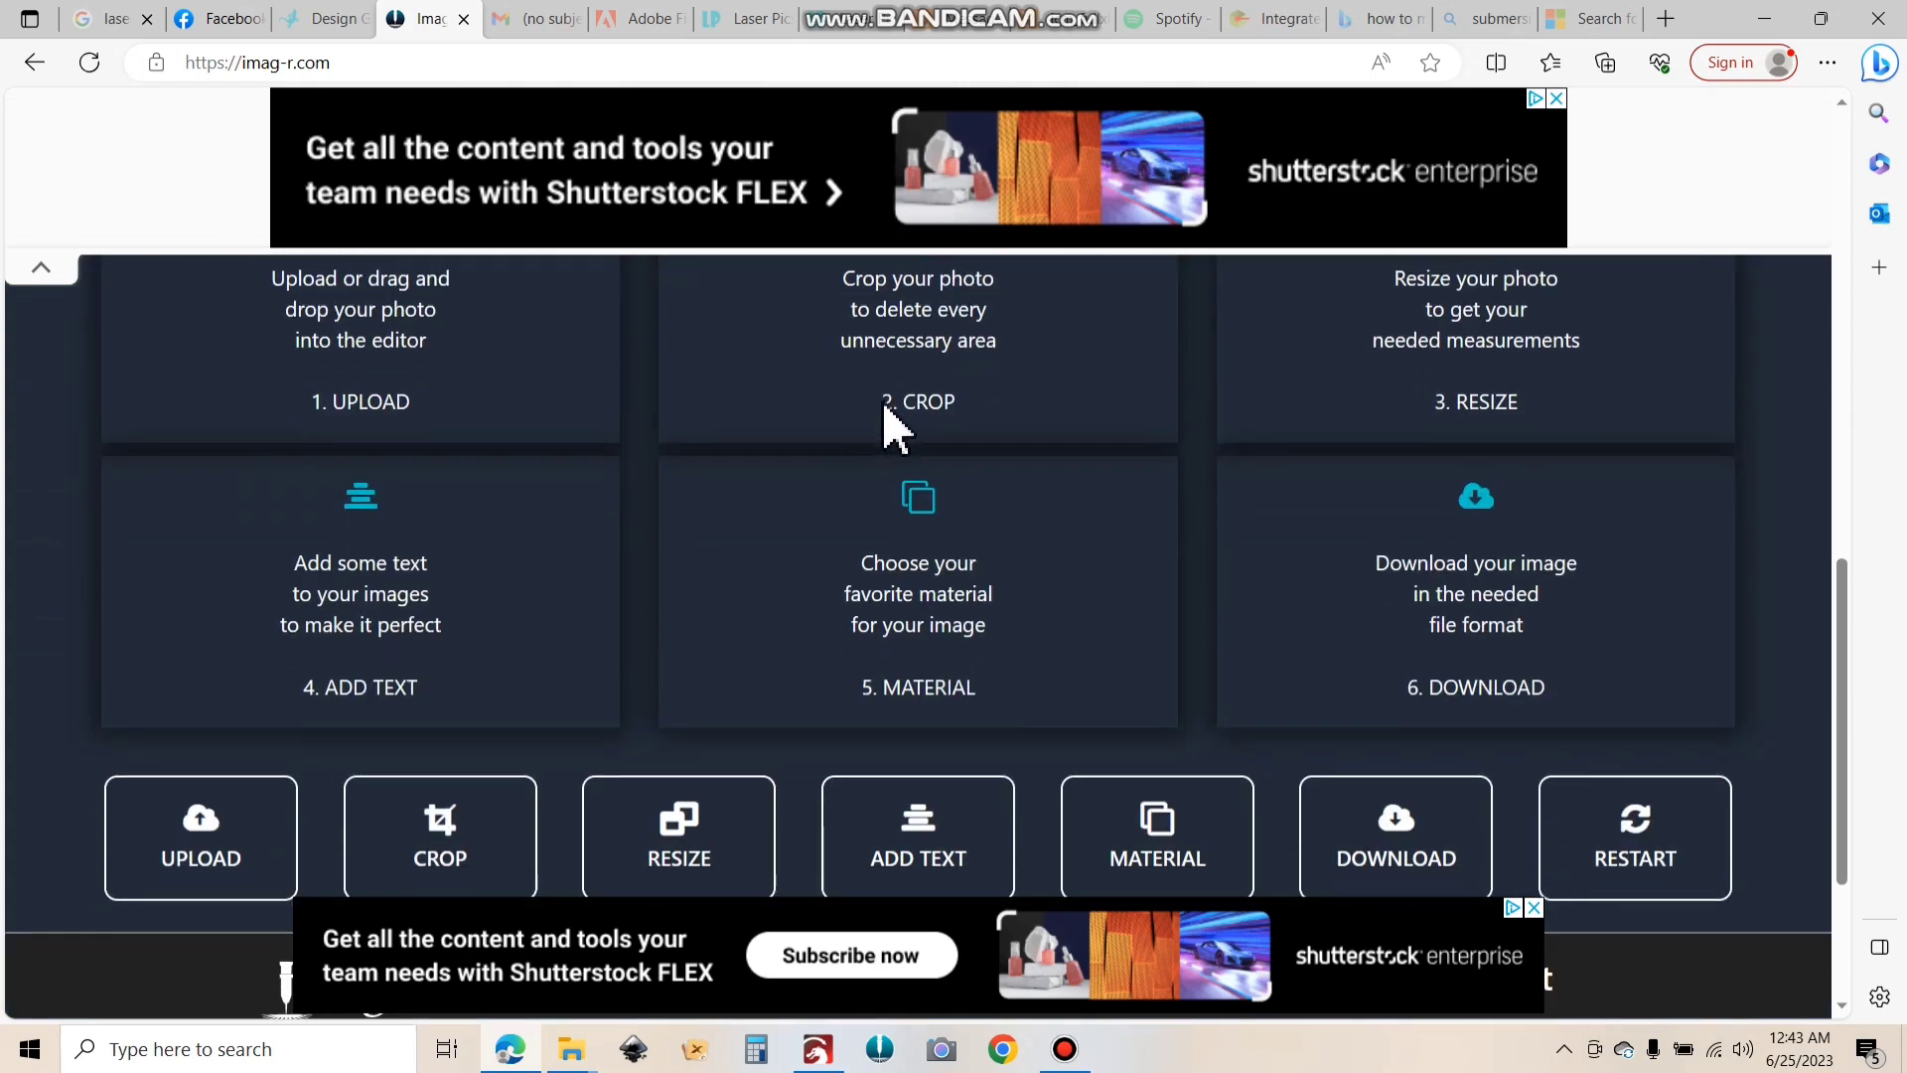
{"action": "scroll", "coordinate": [889, 430], "scroll_direction": "down", "scroll_amount": 2}
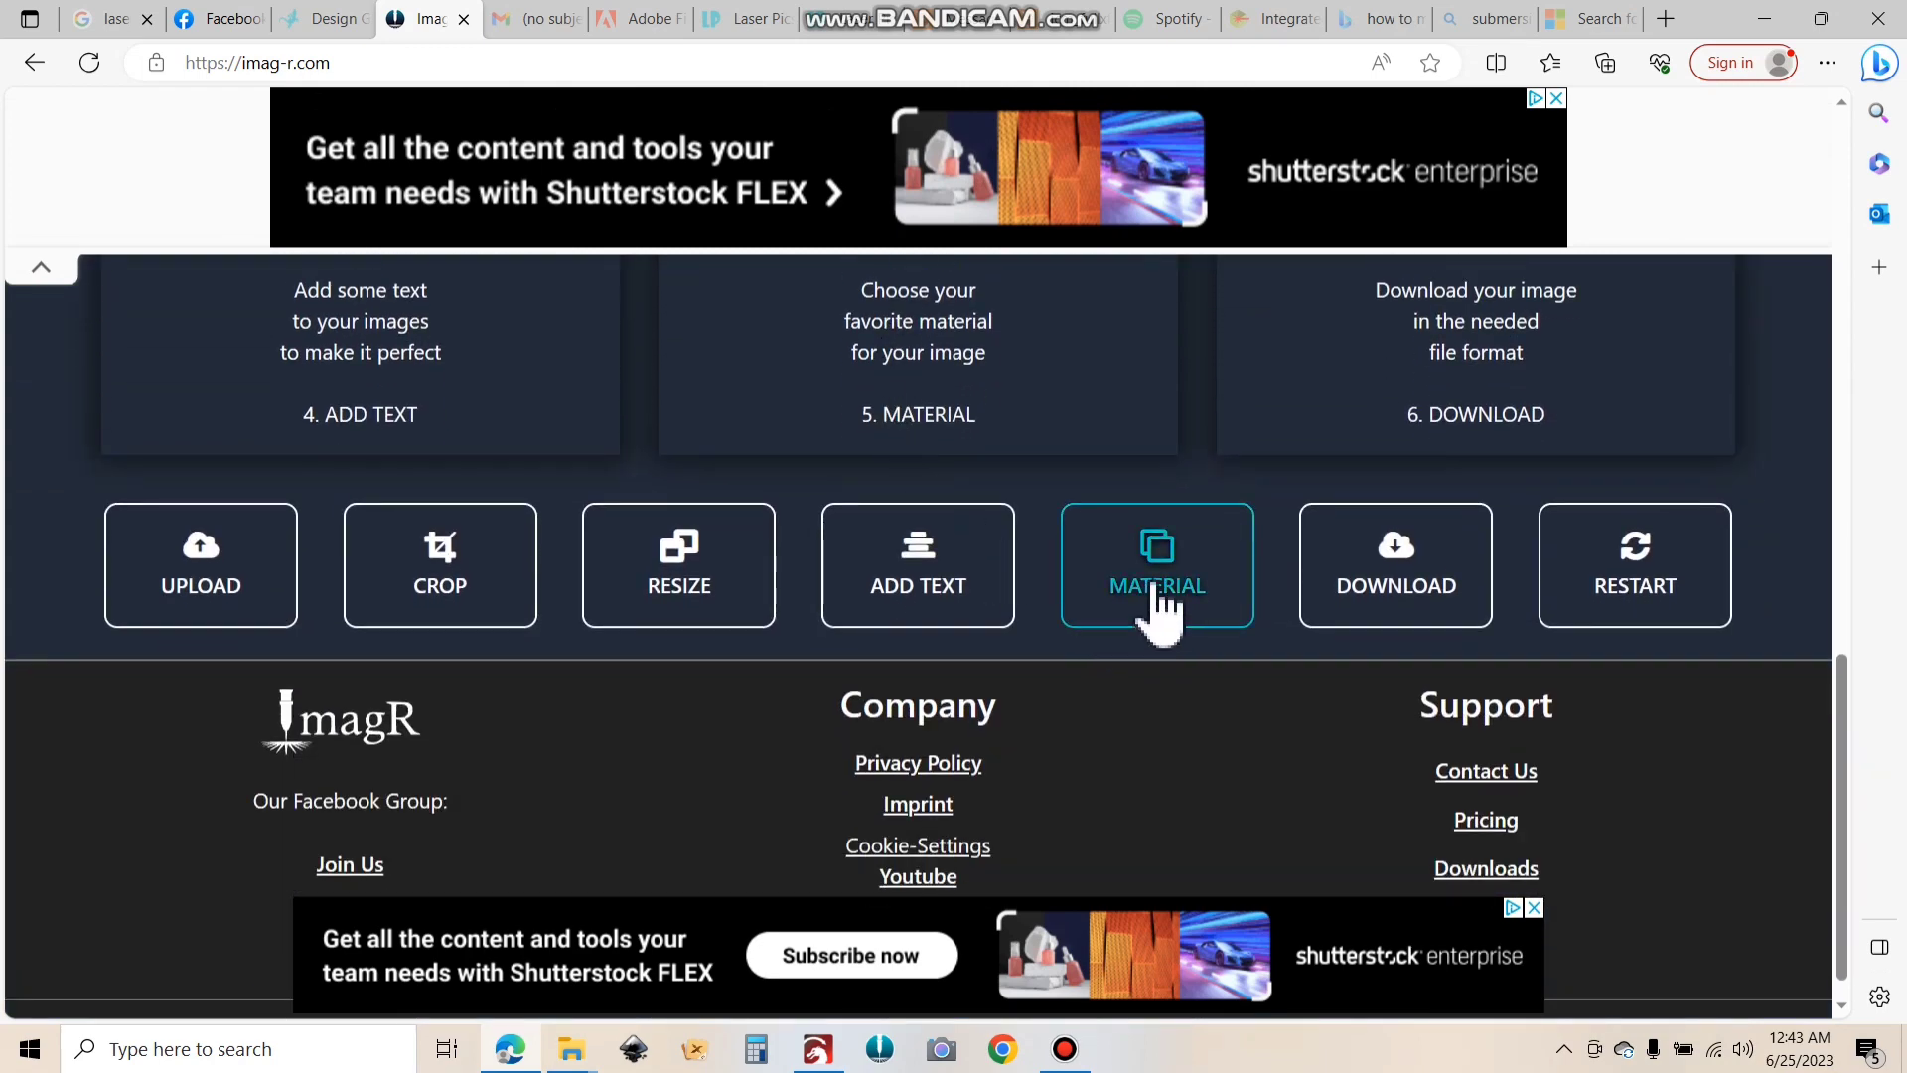
{"action": "left_click", "coordinate": [1158, 608]}
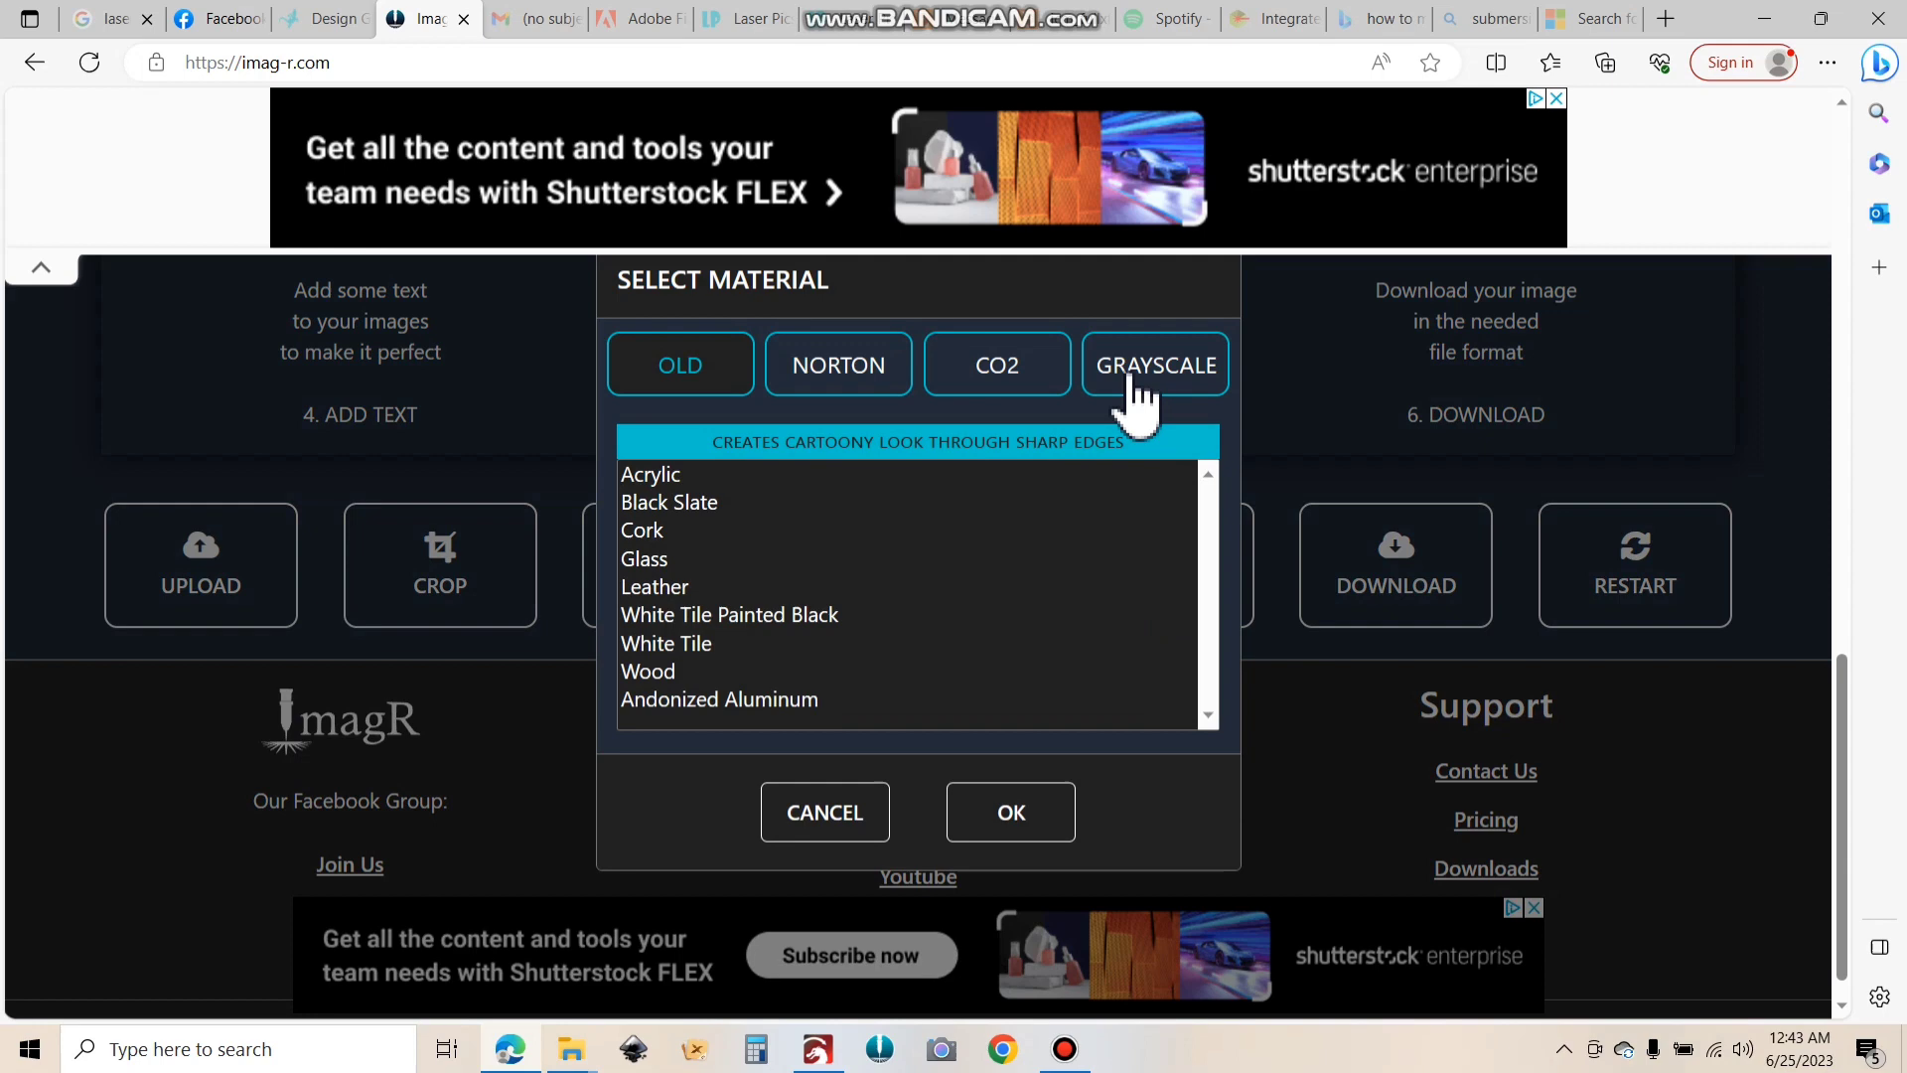
{"action": "left_click", "coordinate": [1185, 380]}
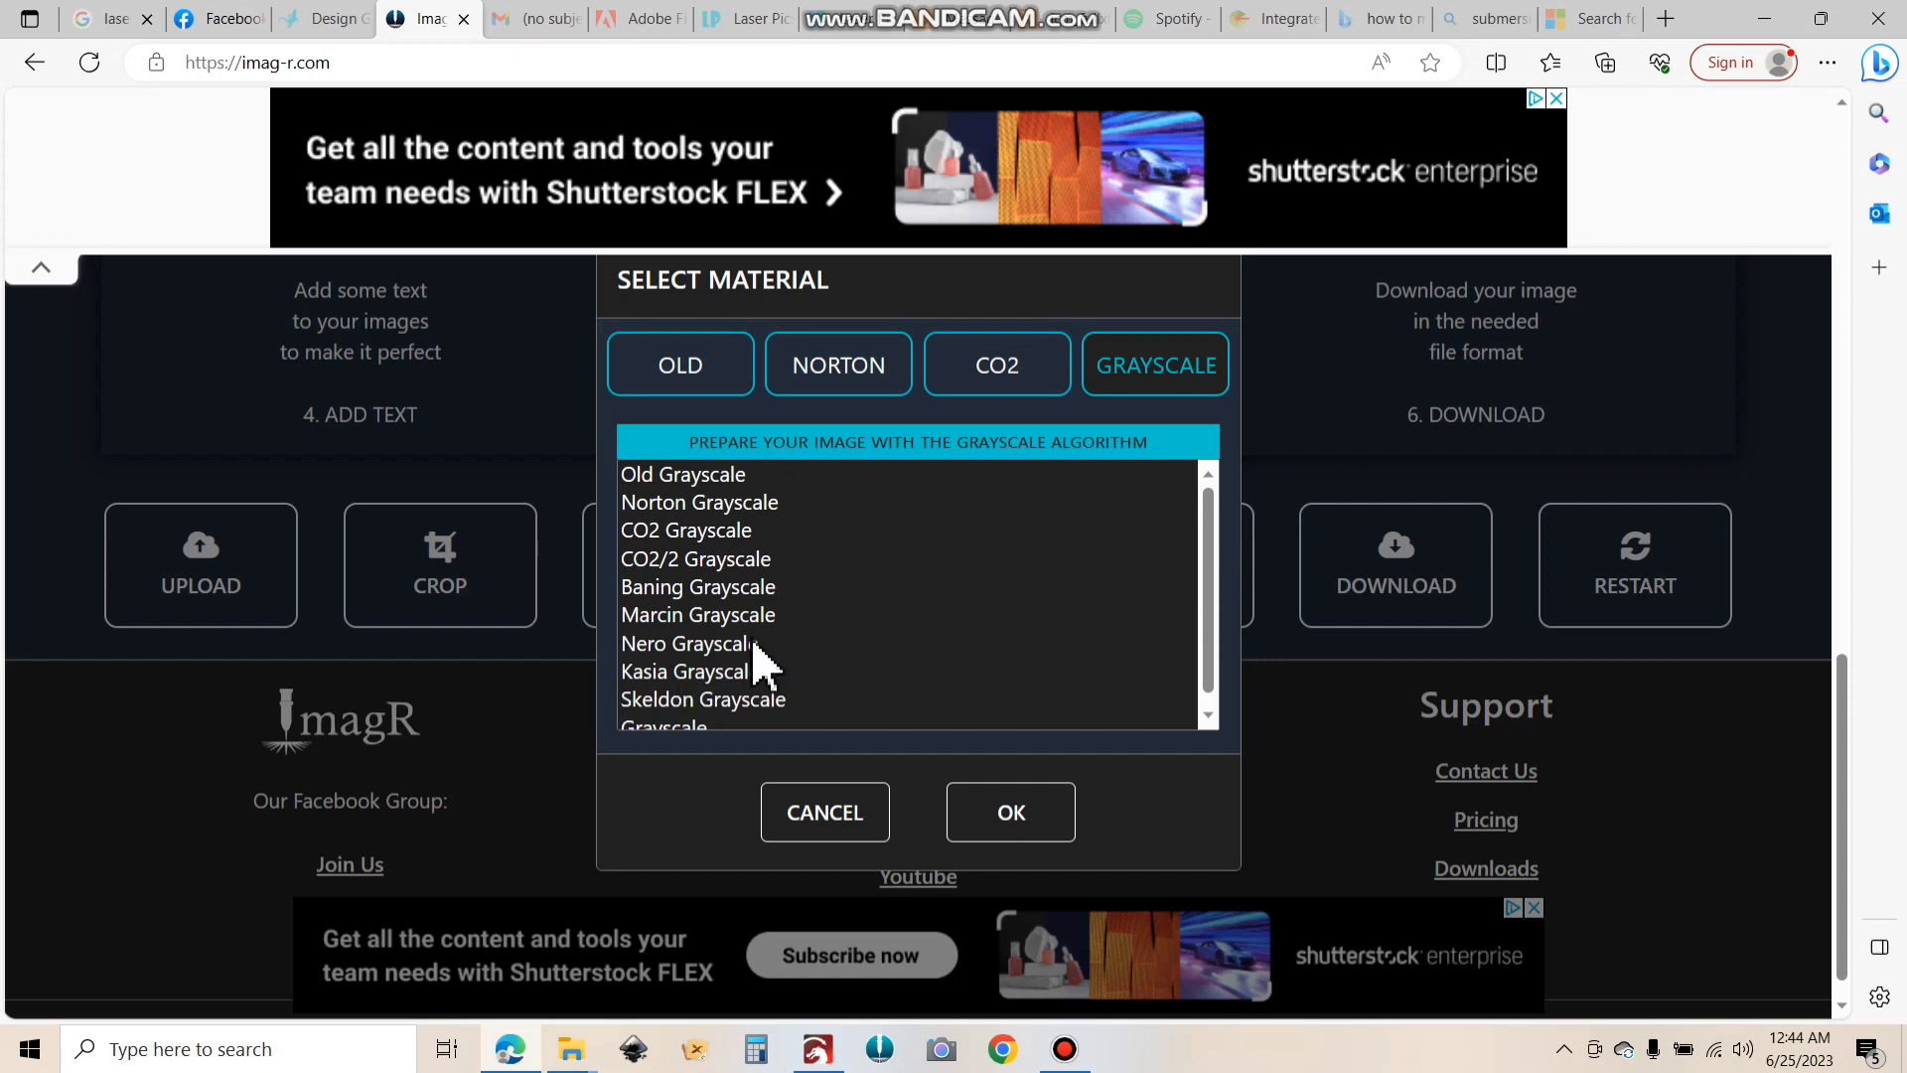
{"action": "left_click", "coordinate": [688, 624]}
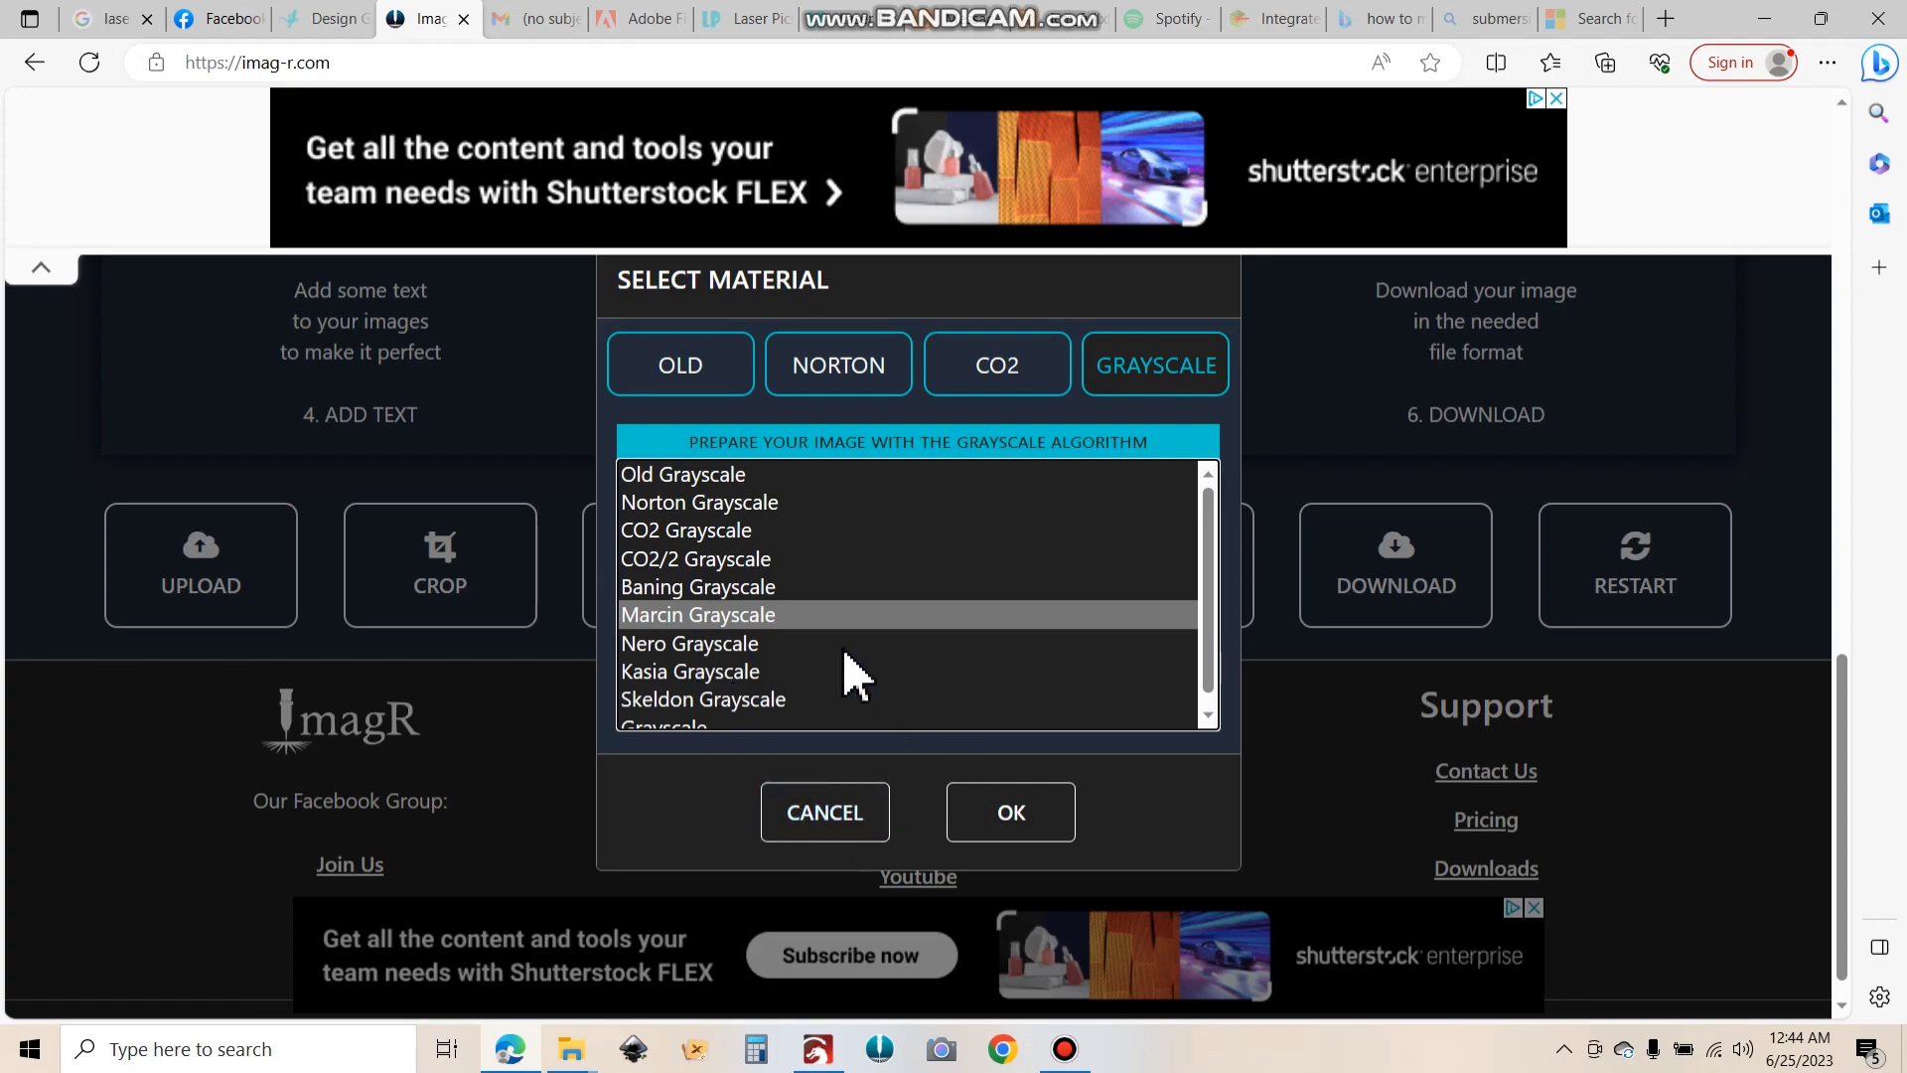
Confirm the Marcin Grayscale material and bring the Downloads window forward.
{"action": "left_click", "coordinate": [850, 830]}
{"action": "scroll", "coordinate": [993, 695], "scroll_direction": "up", "scroll_amount": 10}
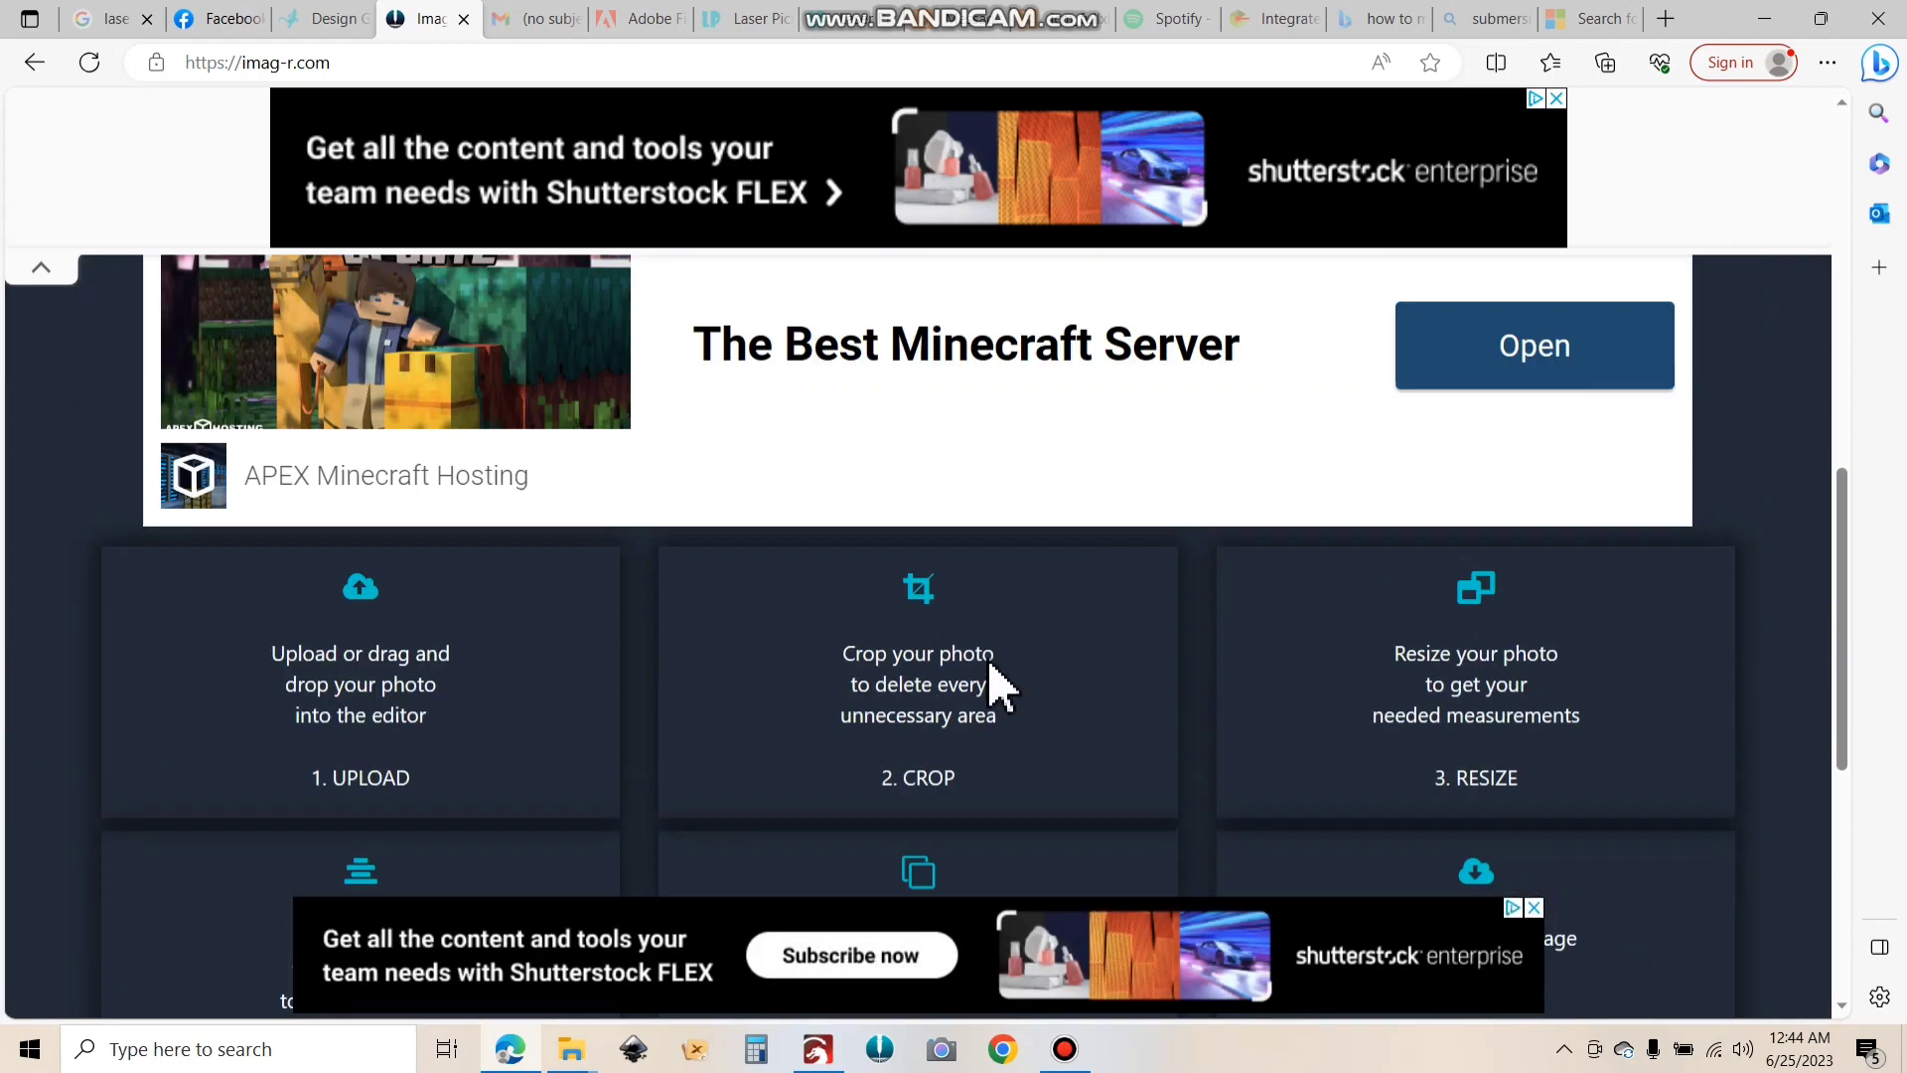
{"action": "left_click", "coordinate": [572, 1051]}
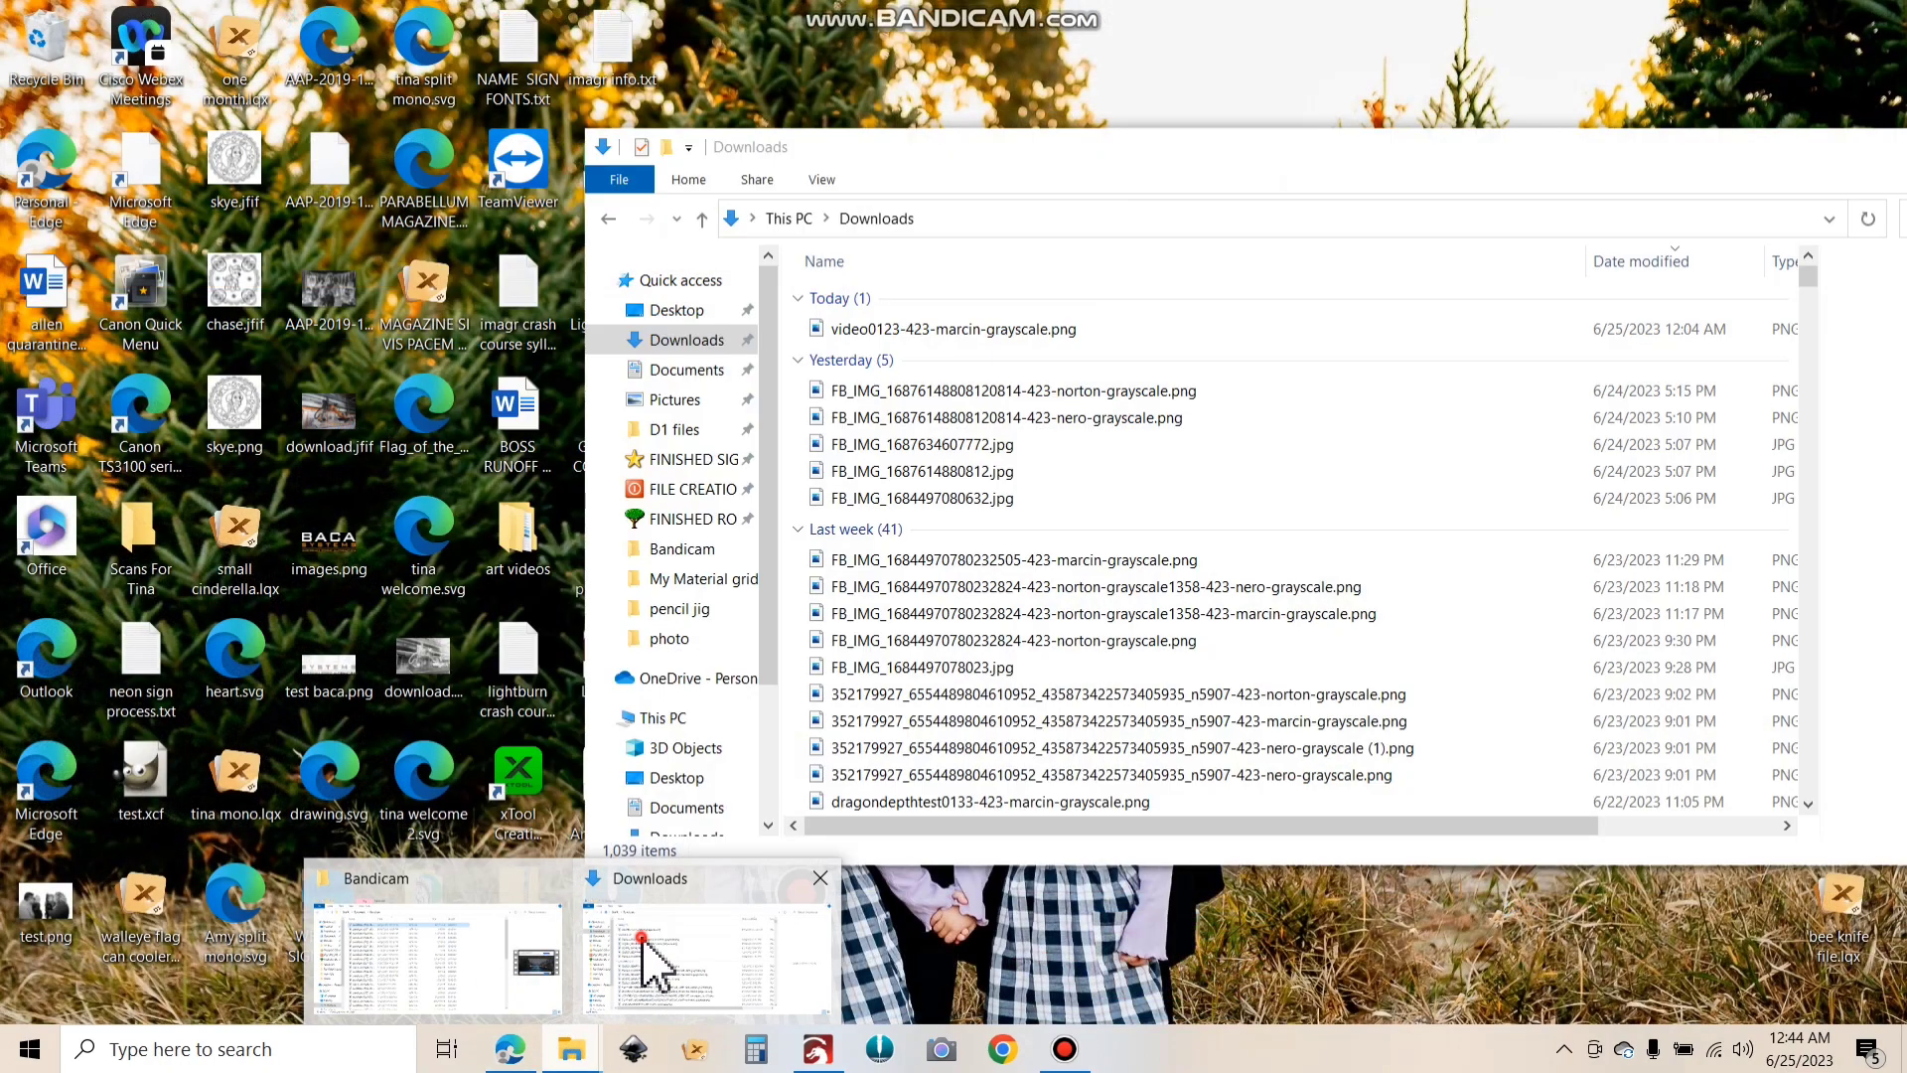
{"action": "left_click", "coordinate": [647, 945]}
Drag video.jpg from Downloads onto the ImagR page to upload it.
{"action": "scroll", "coordinate": [989, 417], "scroll_direction": "down", "scroll_amount": 5}
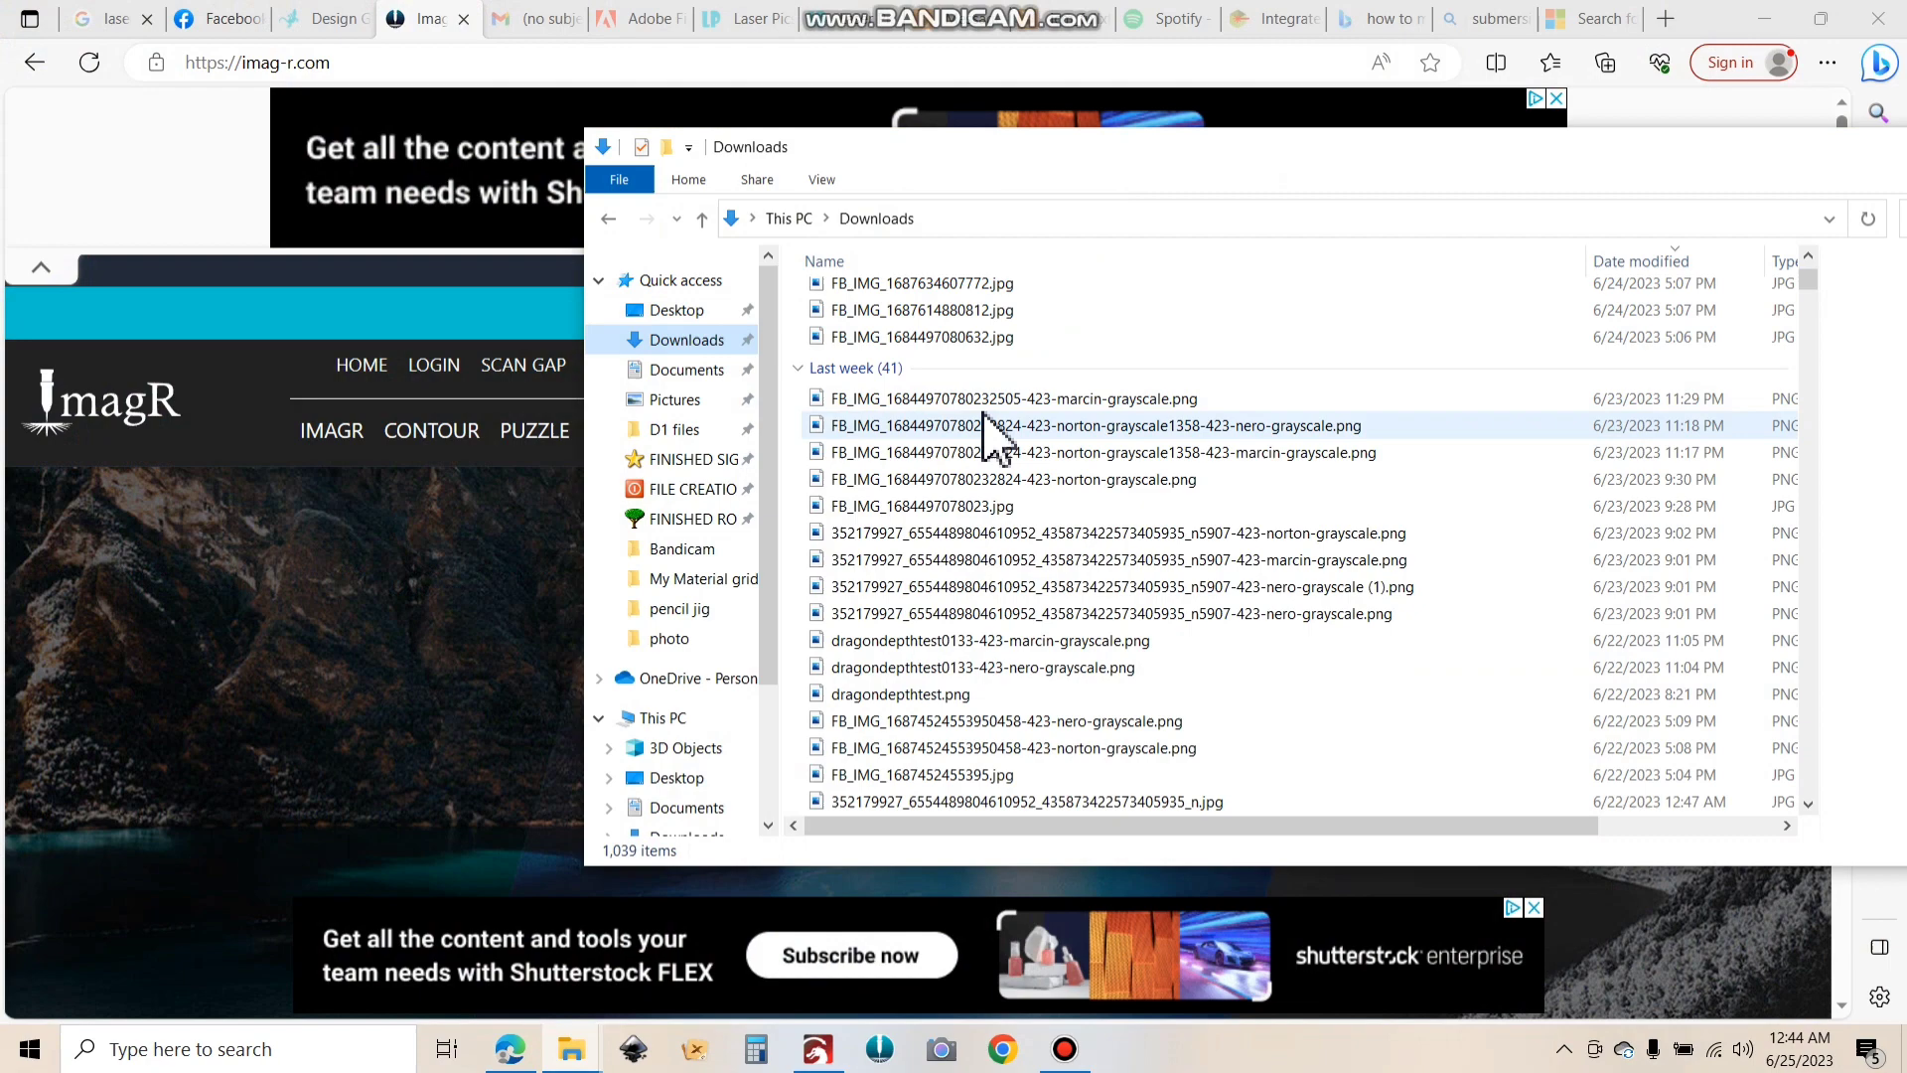
{"action": "left_click", "coordinate": [907, 586]}
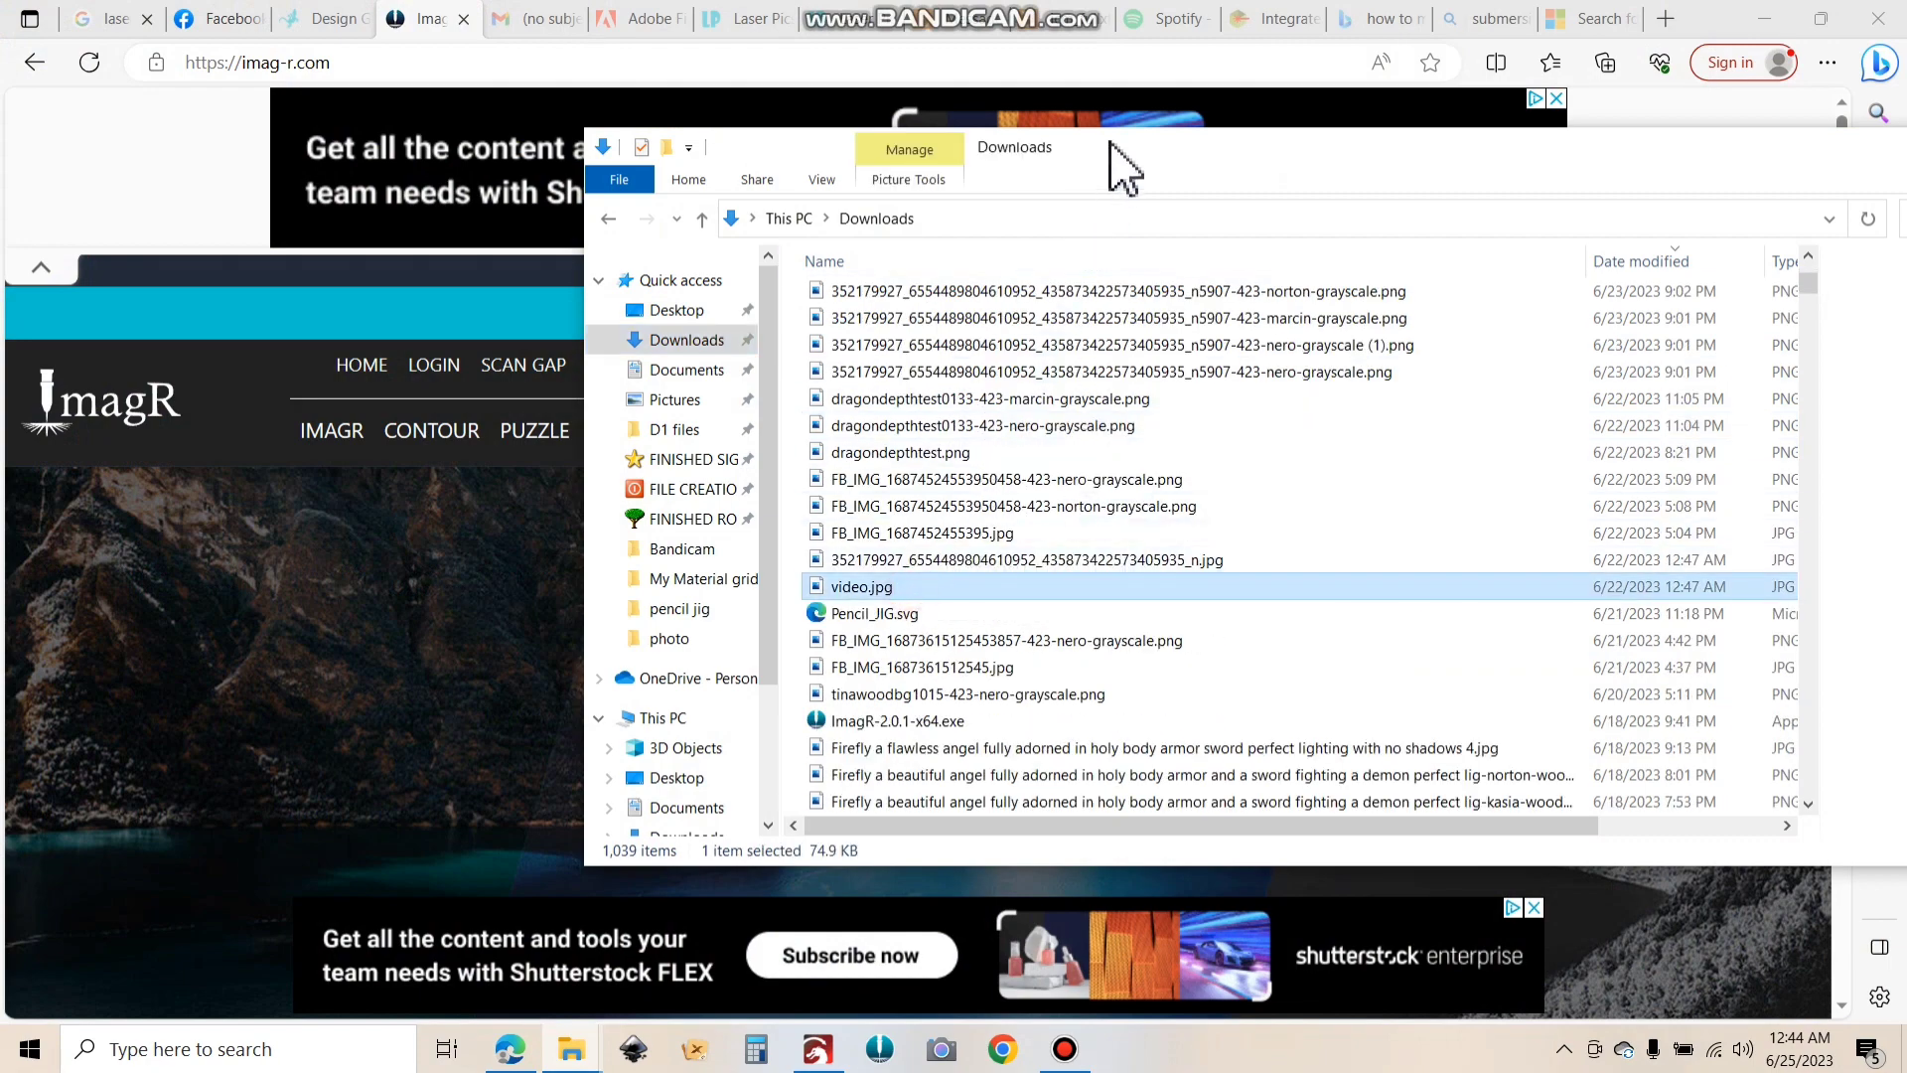
{"action": "left_click_drag", "start_coordinate": [1116, 159], "coordinate": [616, 151]}
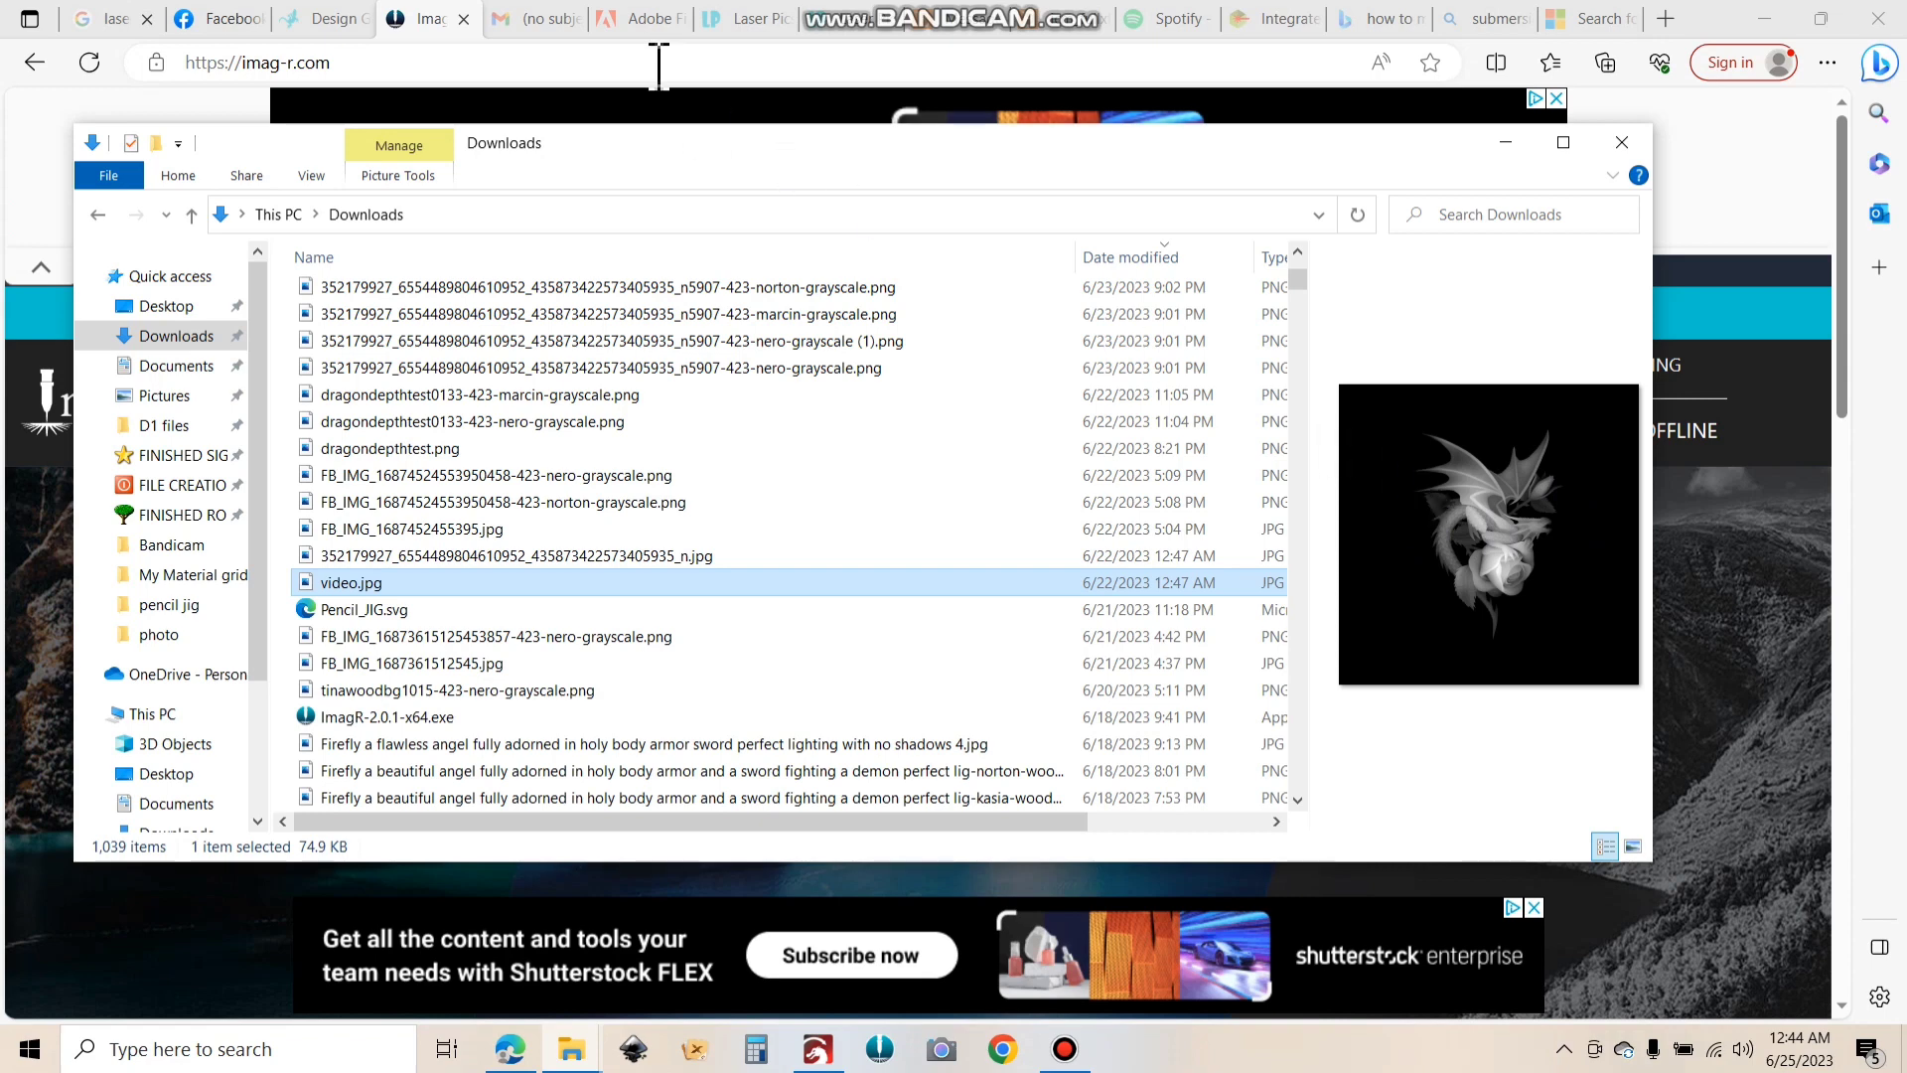
{"action": "left_click_drag", "start_coordinate": [681, 138], "coordinate": [1123, 112]}
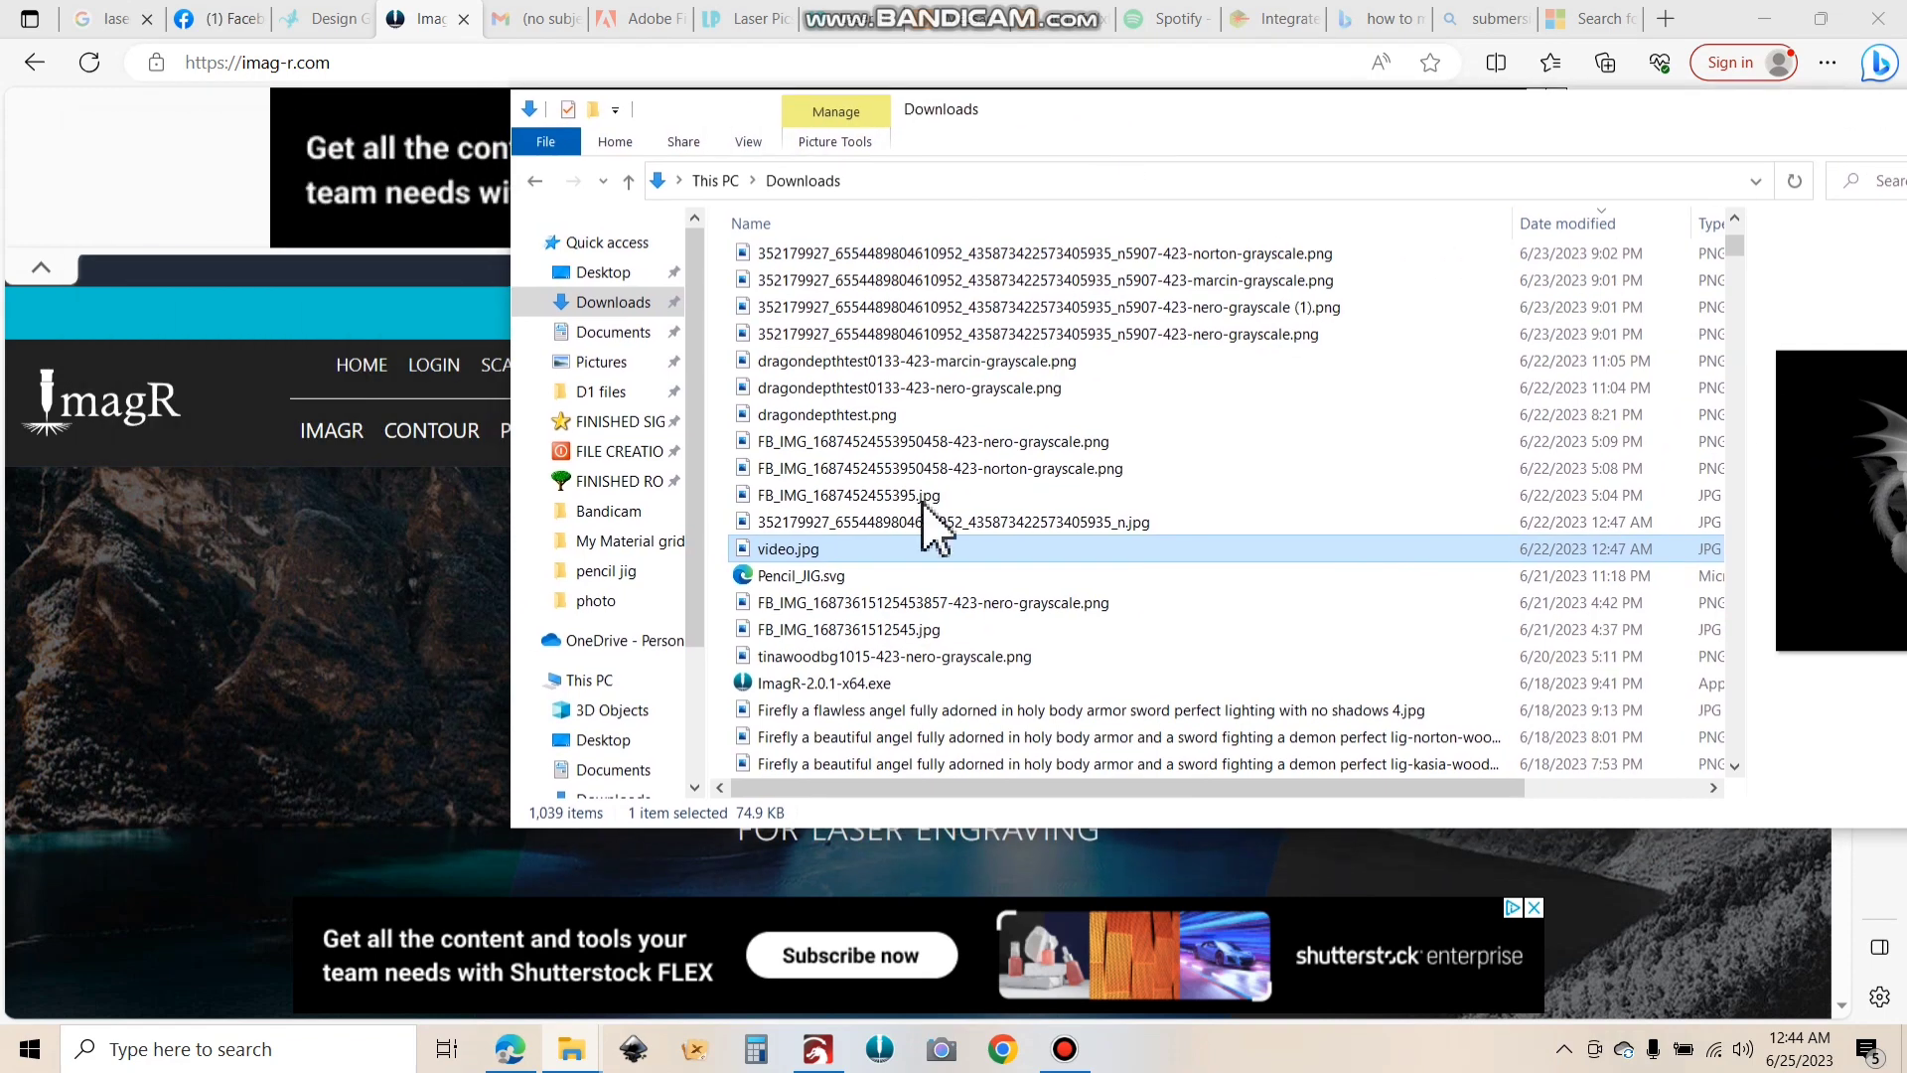
{"action": "left_click_drag", "start_coordinate": [878, 551], "coordinate": [425, 633]}
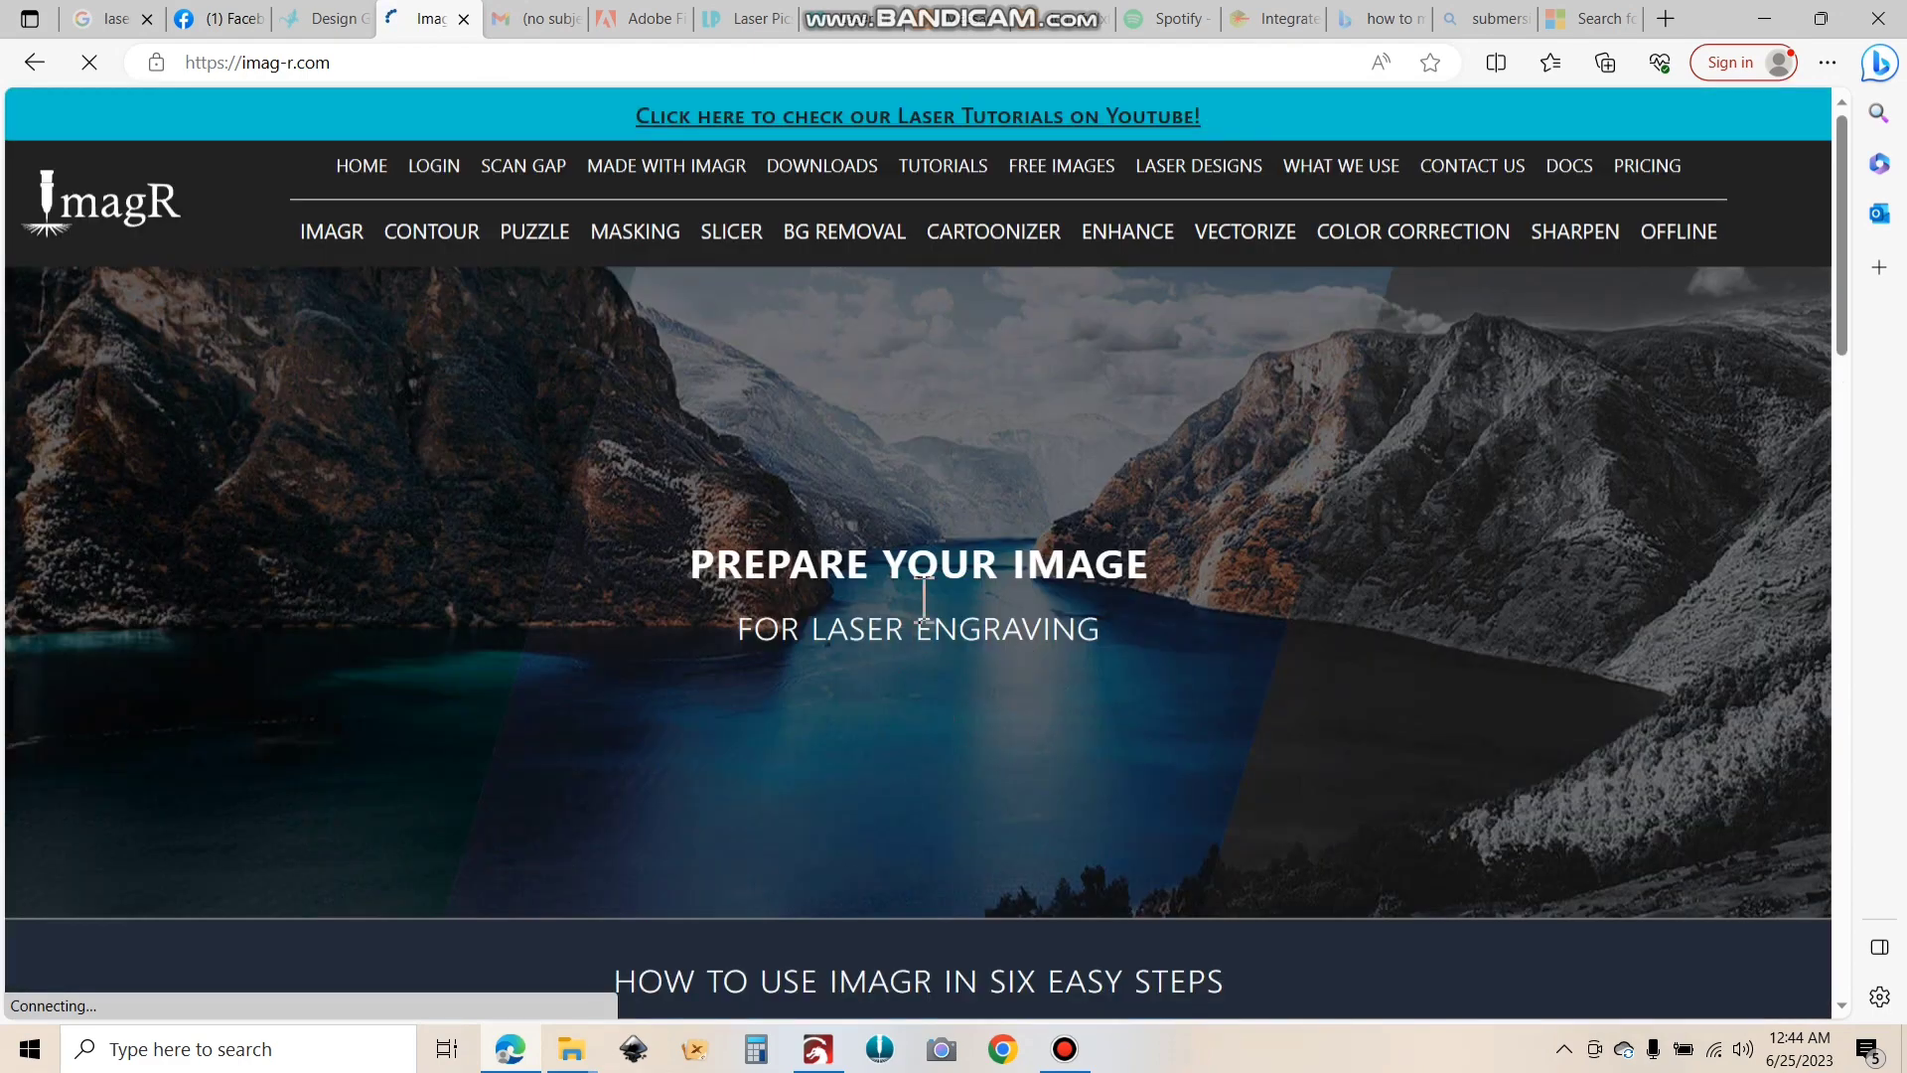
Start cropping the dragon image and set Round Edges to maximum for a circular frame.
{"action": "scroll", "coordinate": [906, 539], "scroll_direction": "down", "scroll_amount": 20}
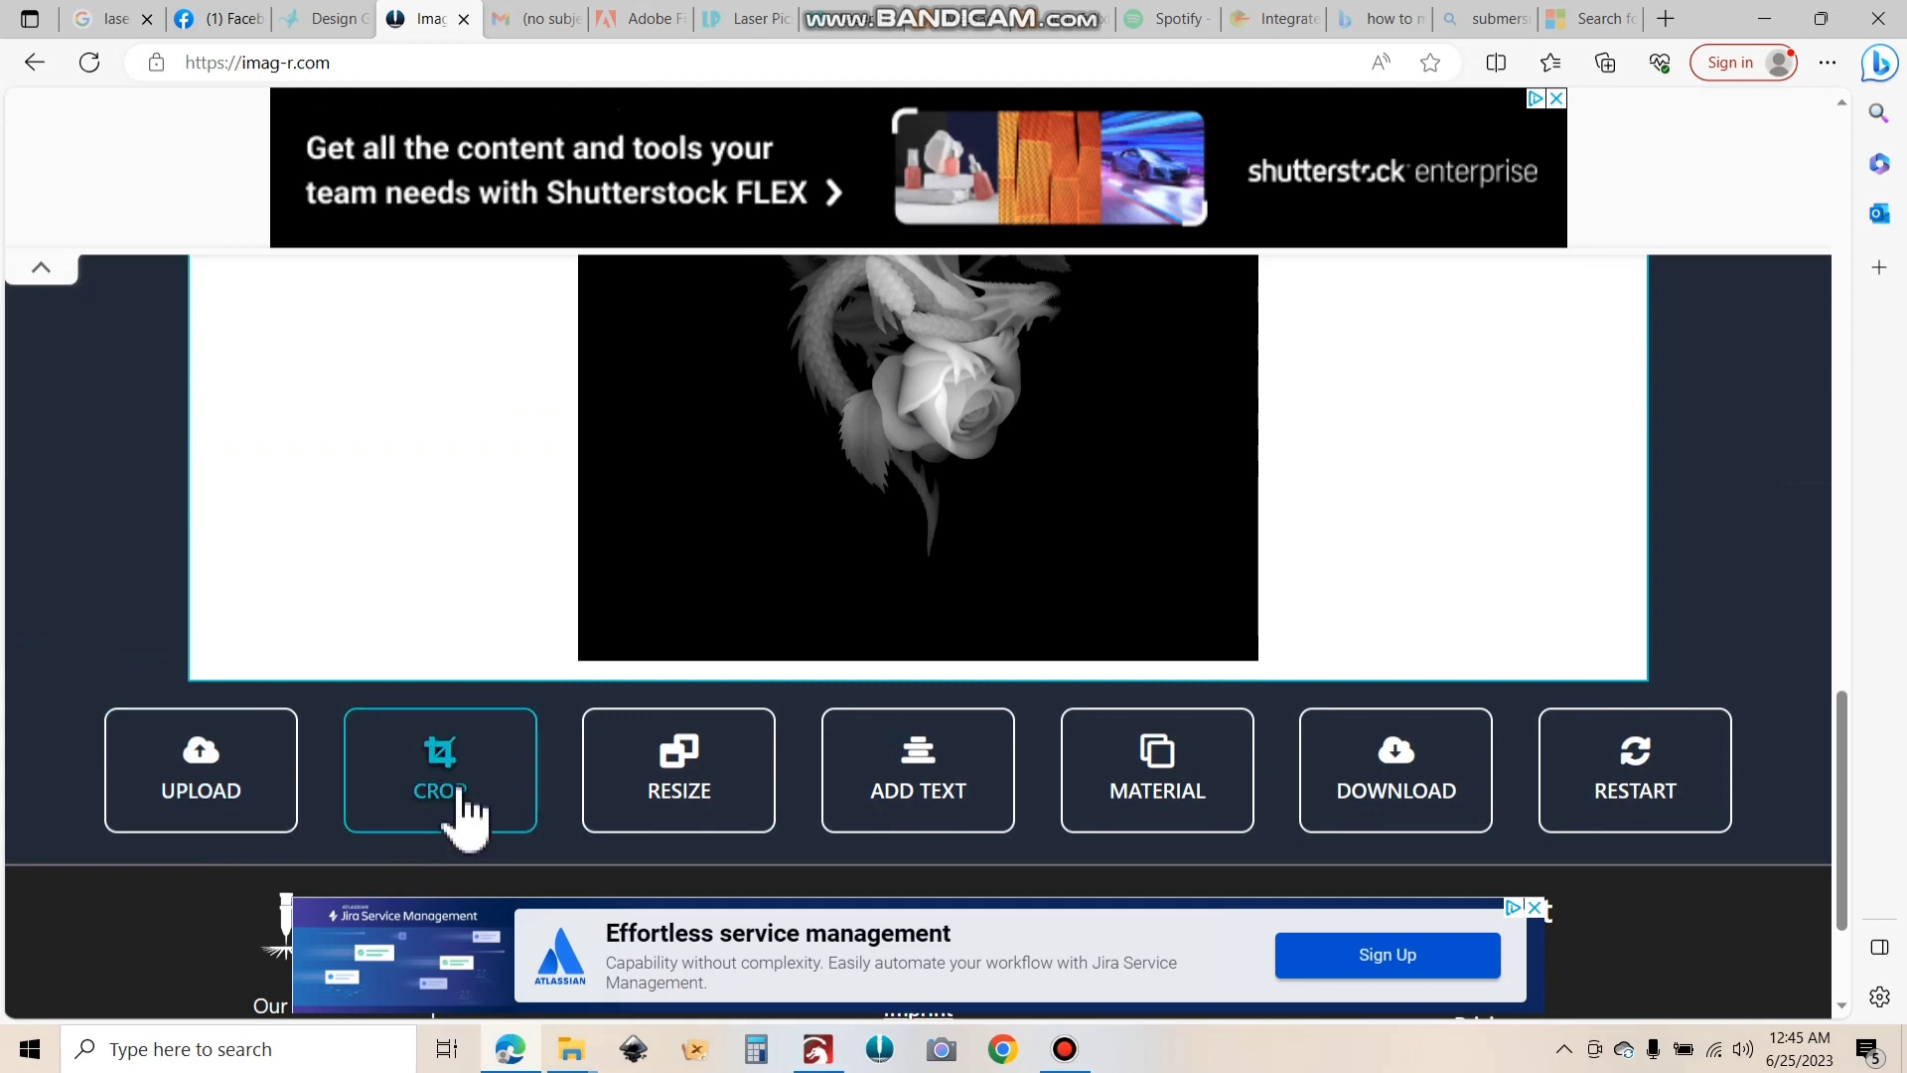
{"action": "left_click", "coordinate": [458, 790]}
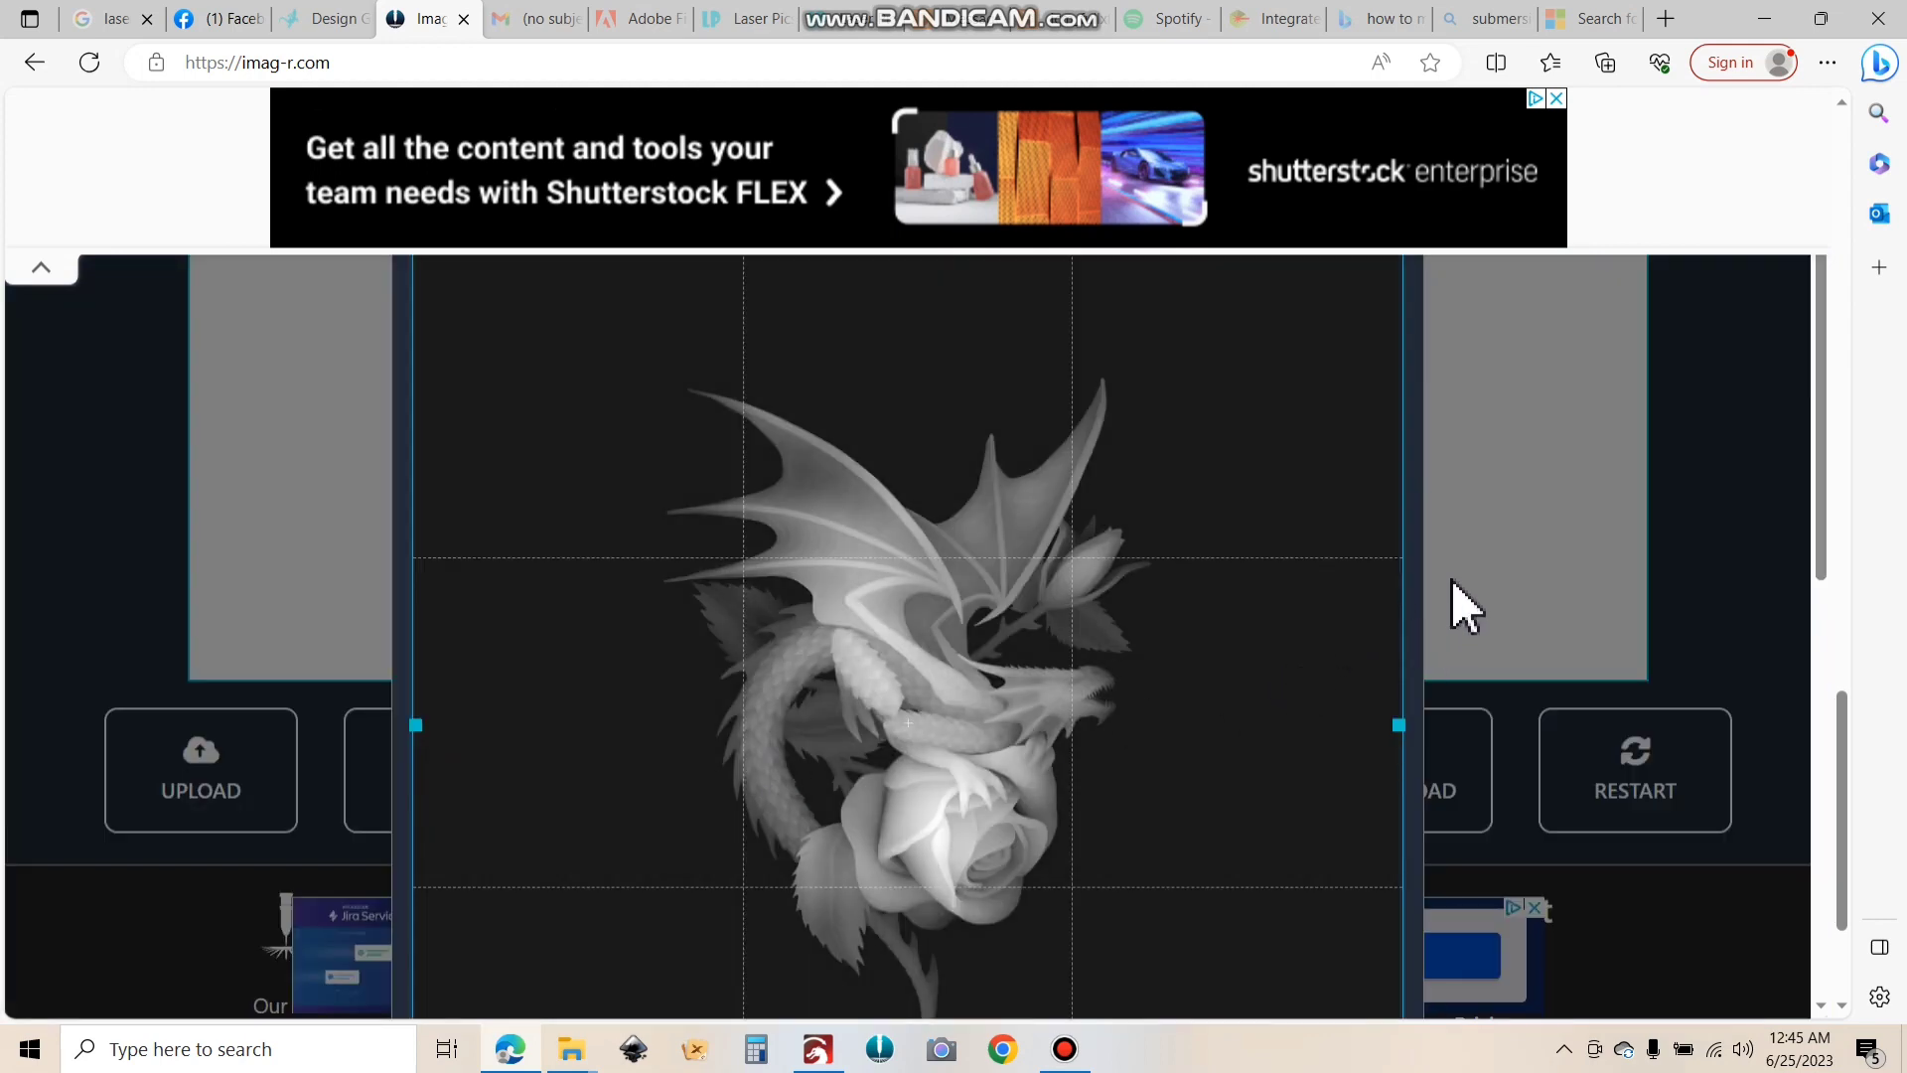
{"action": "scroll", "coordinate": [1536, 510], "scroll_direction": "down", "scroll_amount": 3}
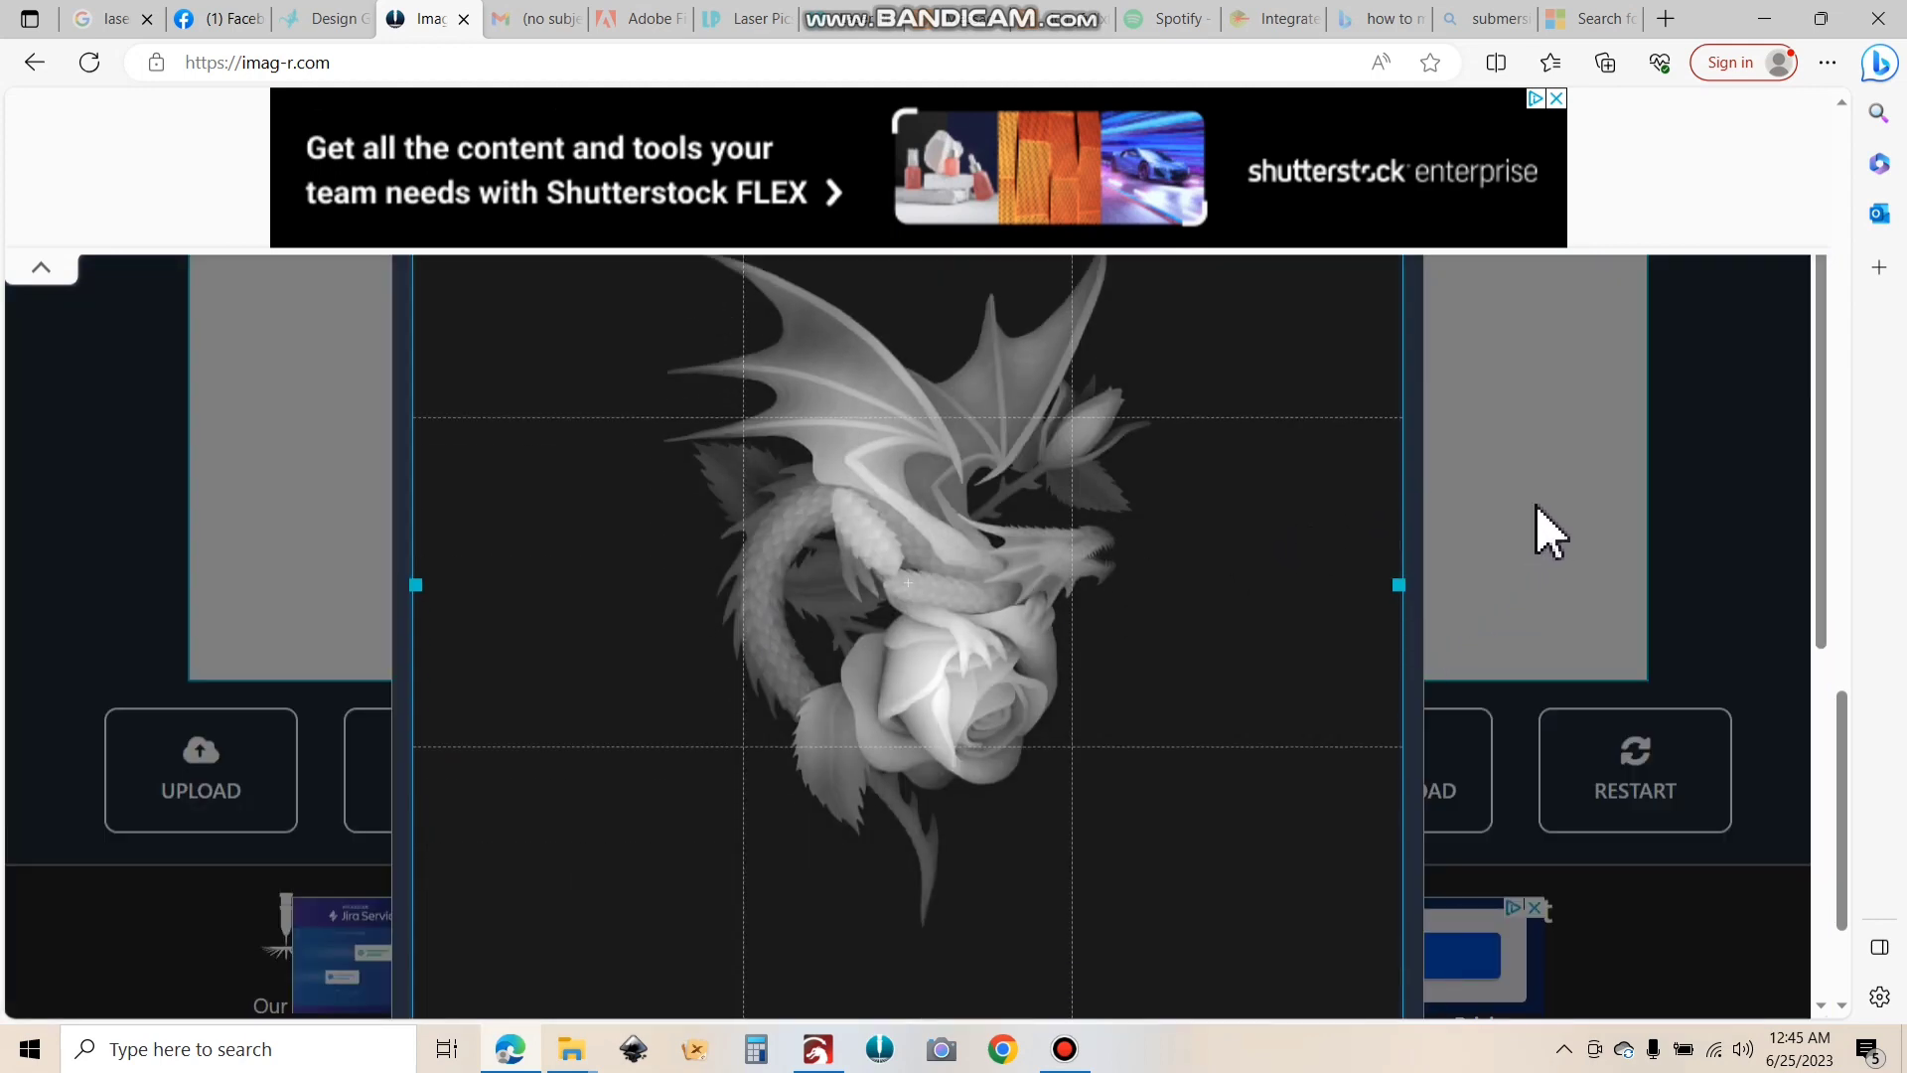
{"action": "scroll", "coordinate": [1550, 534], "scroll_direction": "down", "scroll_amount": 4}
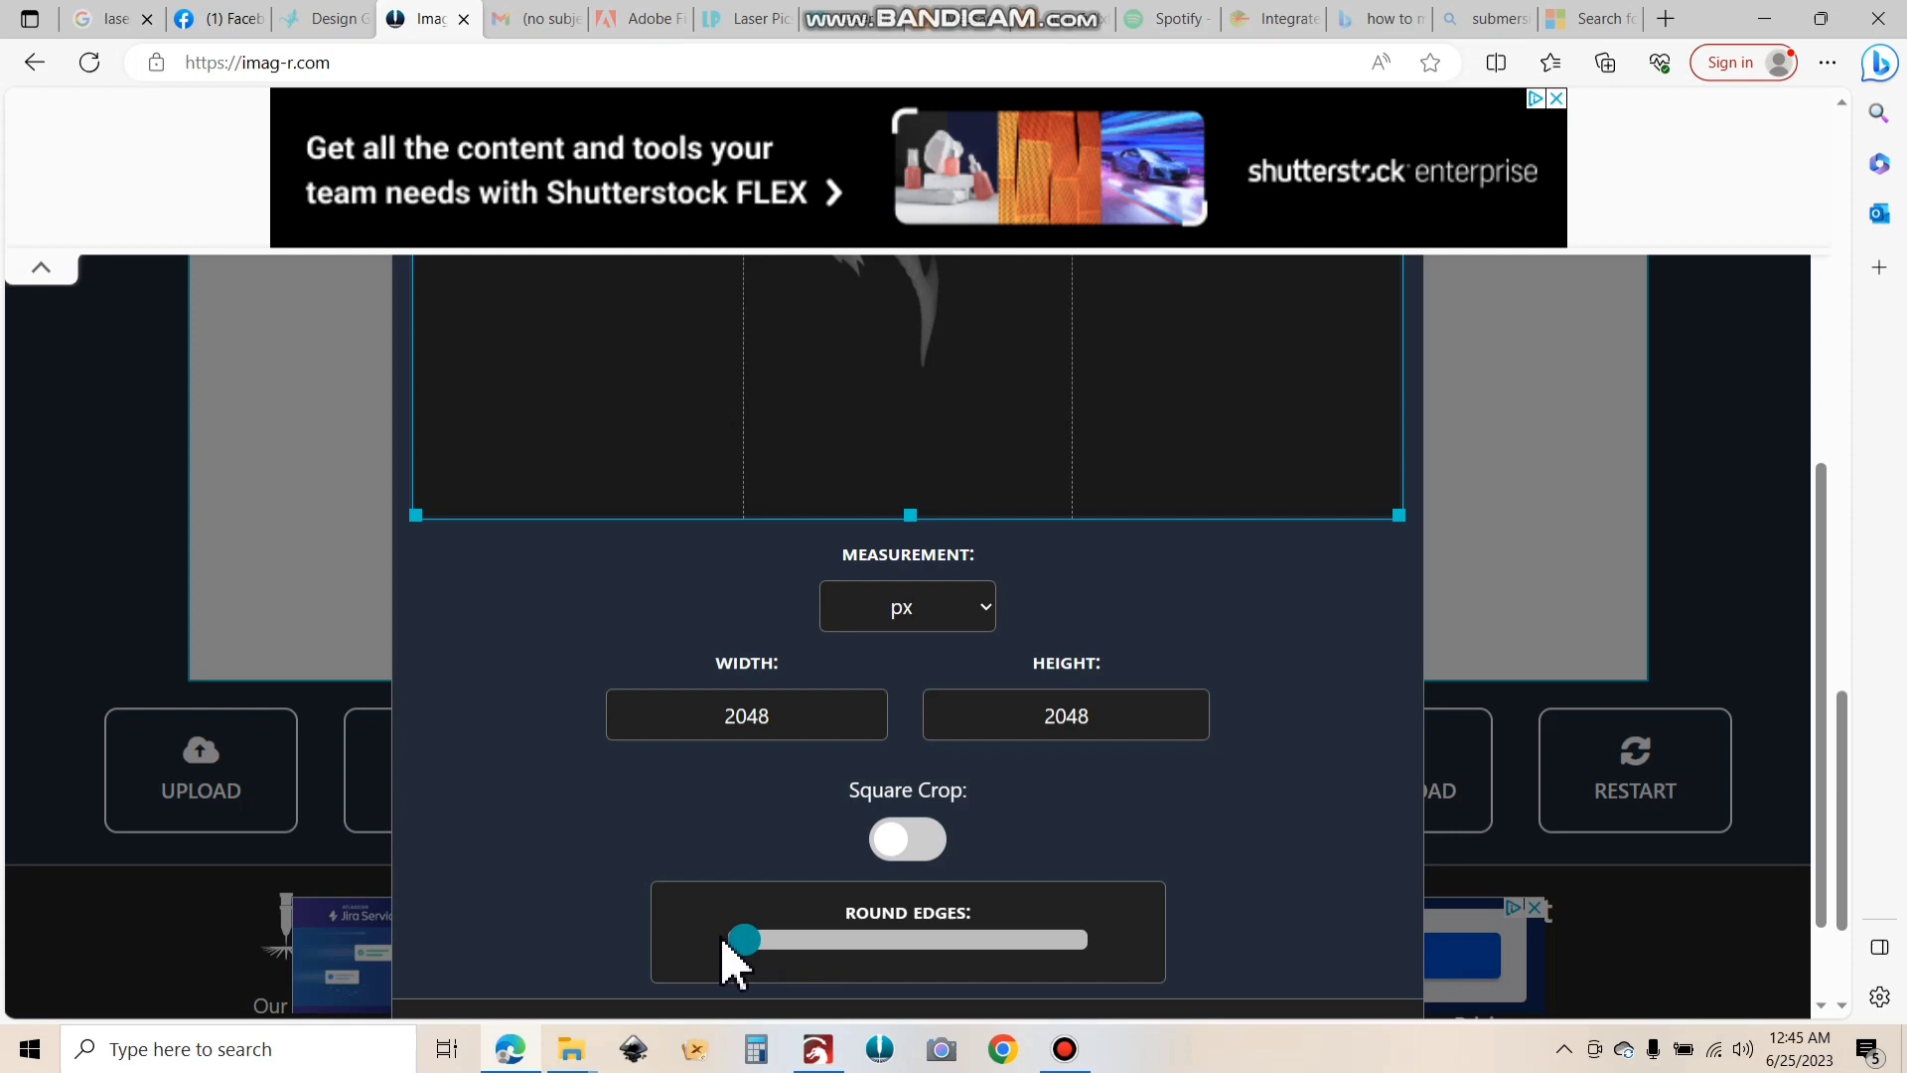
{"action": "left_click_drag", "start_coordinate": [738, 942], "coordinate": [1132, 934]}
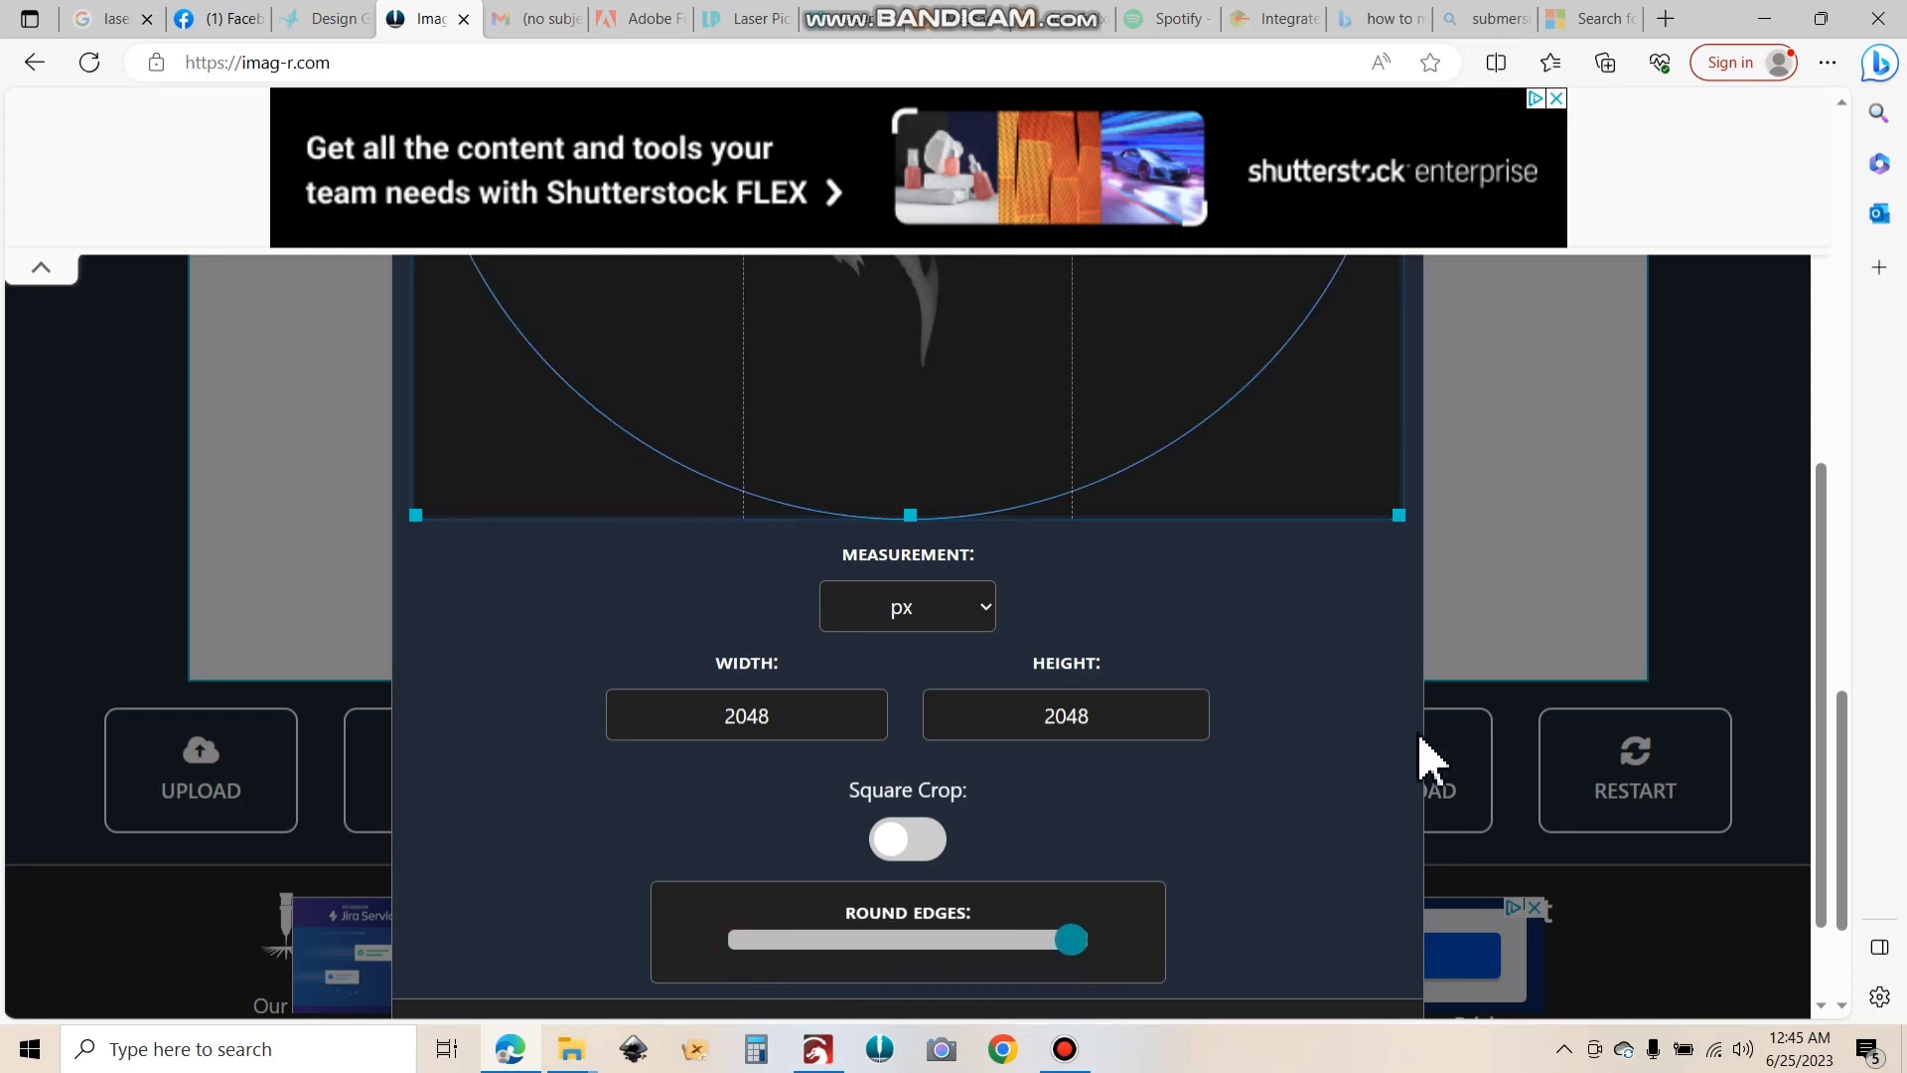
Zoom and position the dragon inside the circle, then apply the 1693 × 1693 px crop.
{"action": "scroll", "coordinate": [1417, 730], "scroll_direction": "up", "scroll_amount": 1}
{"action": "scroll", "coordinate": [1498, 706], "scroll_direction": "up", "scroll_amount": 3}
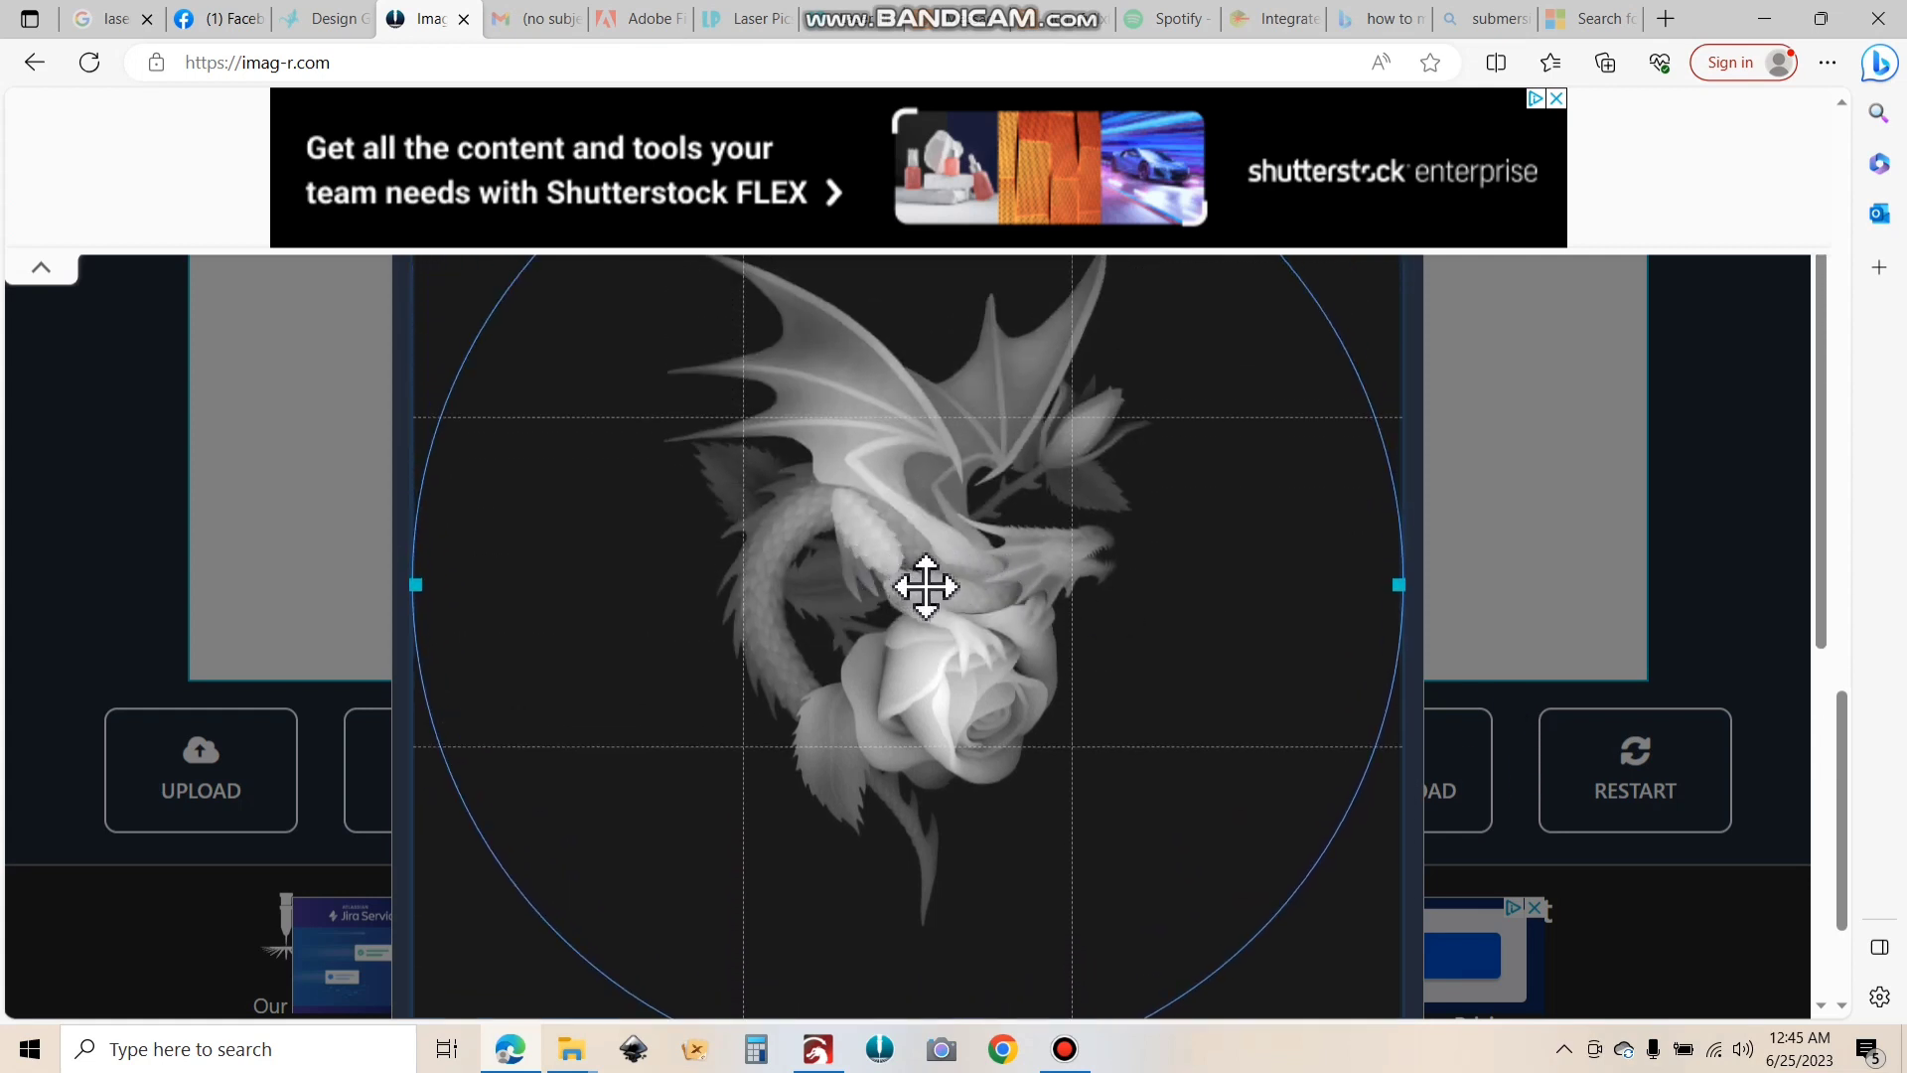
{"action": "scroll", "coordinate": [925, 584], "scroll_direction": "up", "scroll_amount": 2}
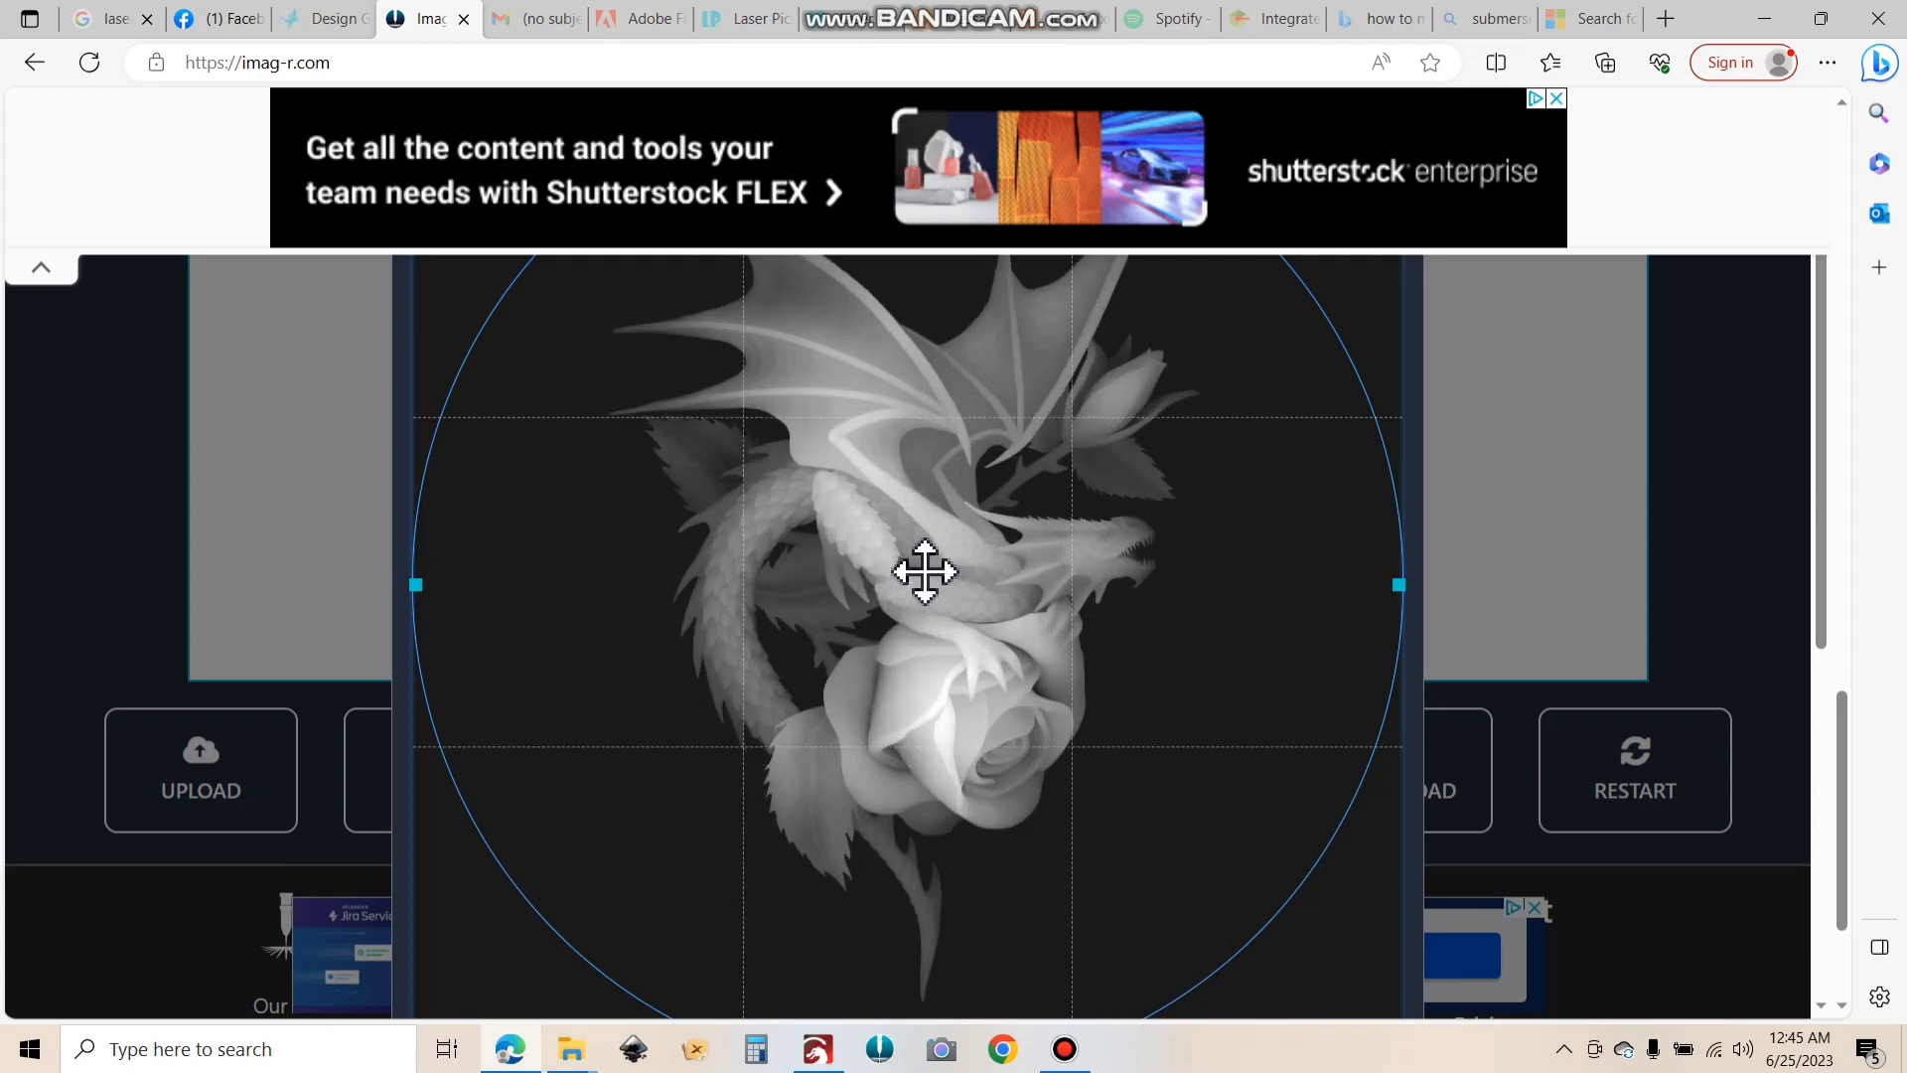
{"action": "scroll", "coordinate": [925, 571], "scroll_direction": "up", "scroll_amount": 1}
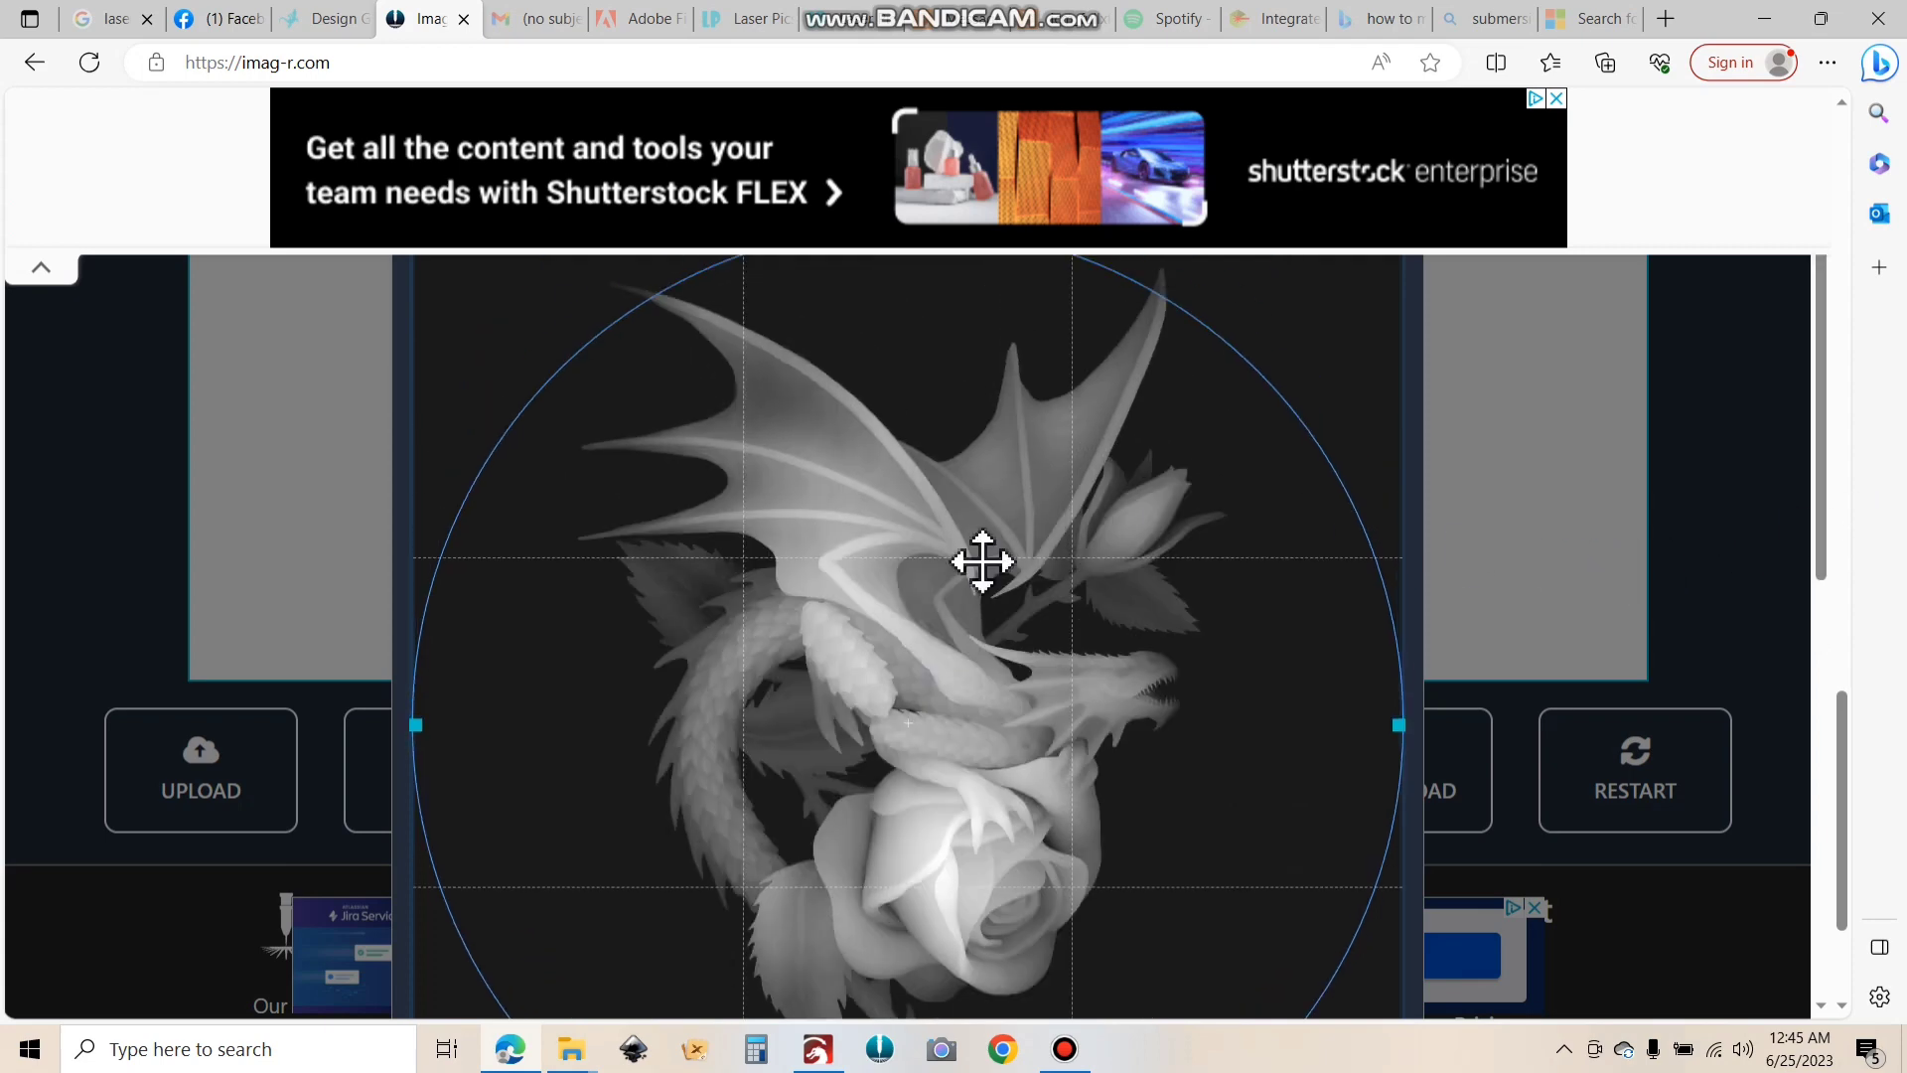
{"action": "scroll", "coordinate": [910, 595], "scroll_direction": "down", "scroll_amount": 1}
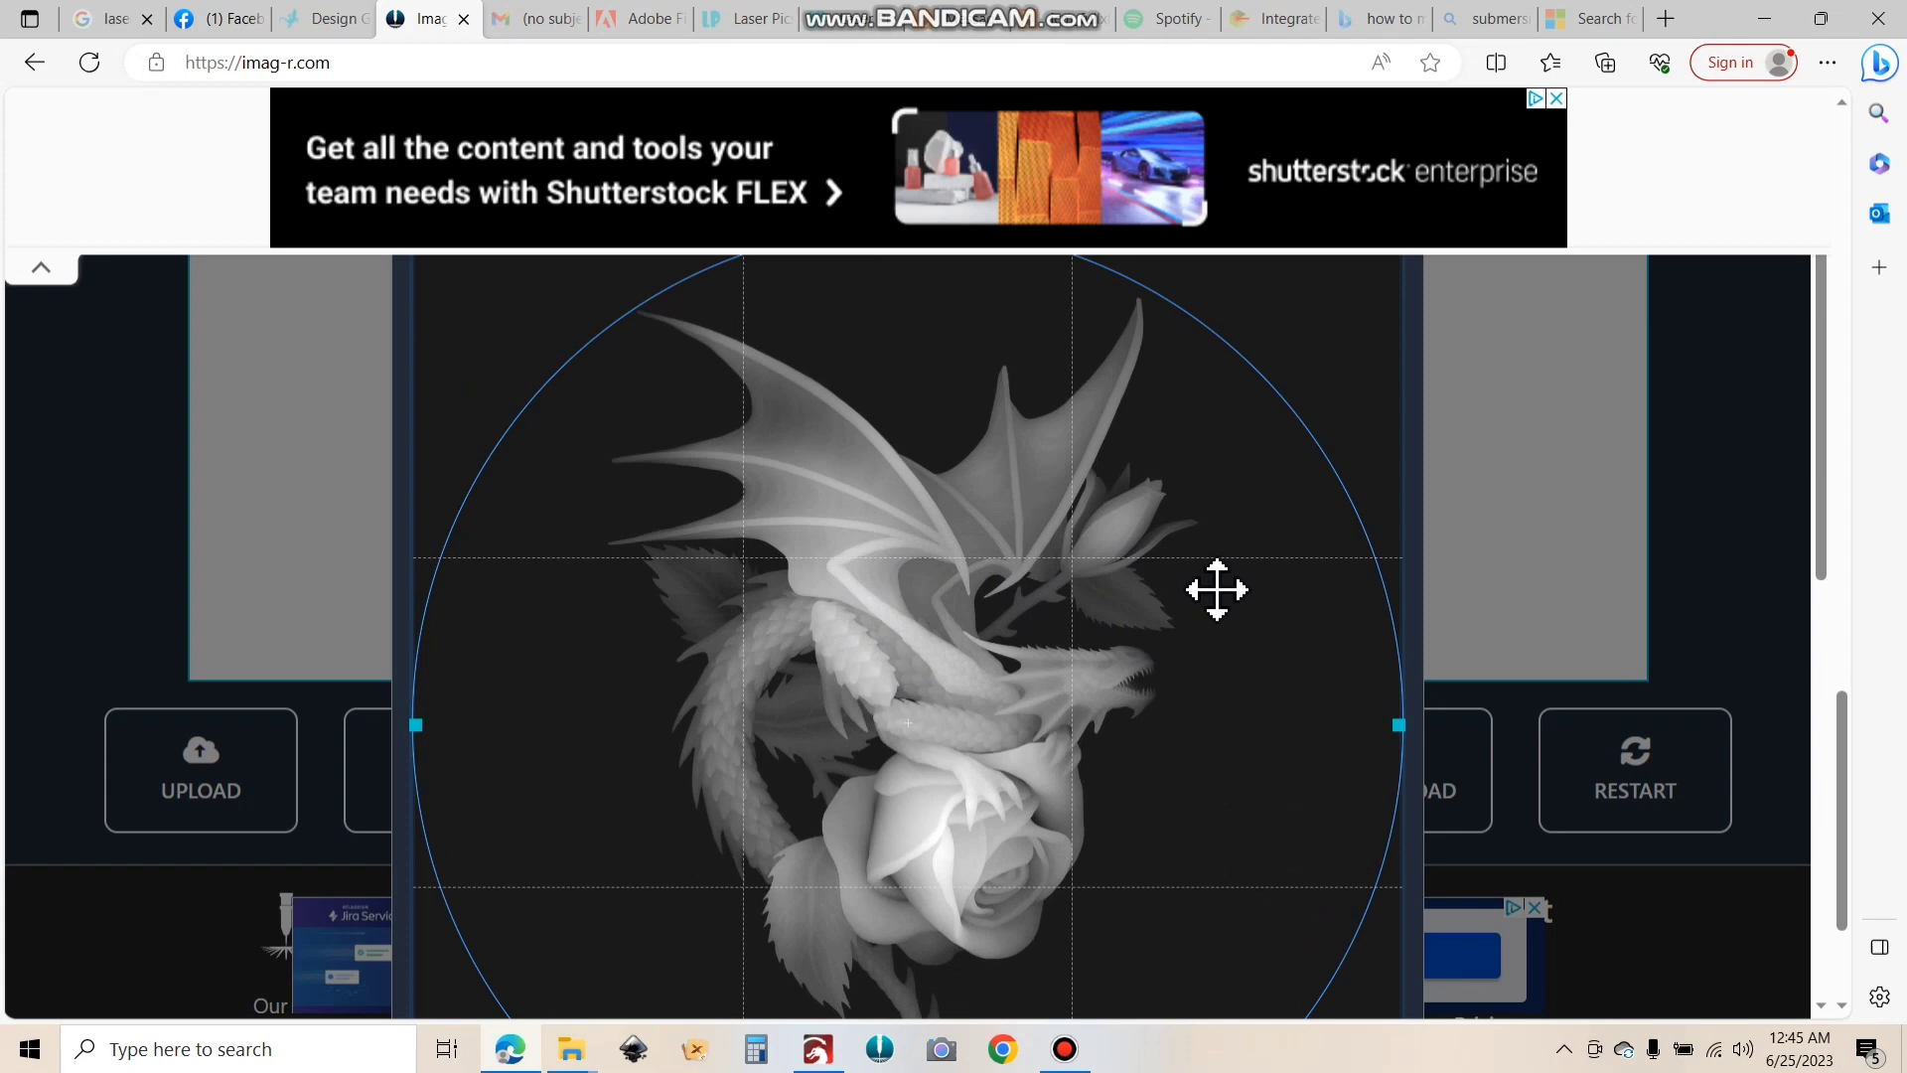
{"action": "scroll", "coordinate": [1630, 609], "scroll_direction": "down", "scroll_amount": 3}
{"action": "scroll", "coordinate": [1532, 596], "scroll_direction": "up", "scroll_amount": 3}
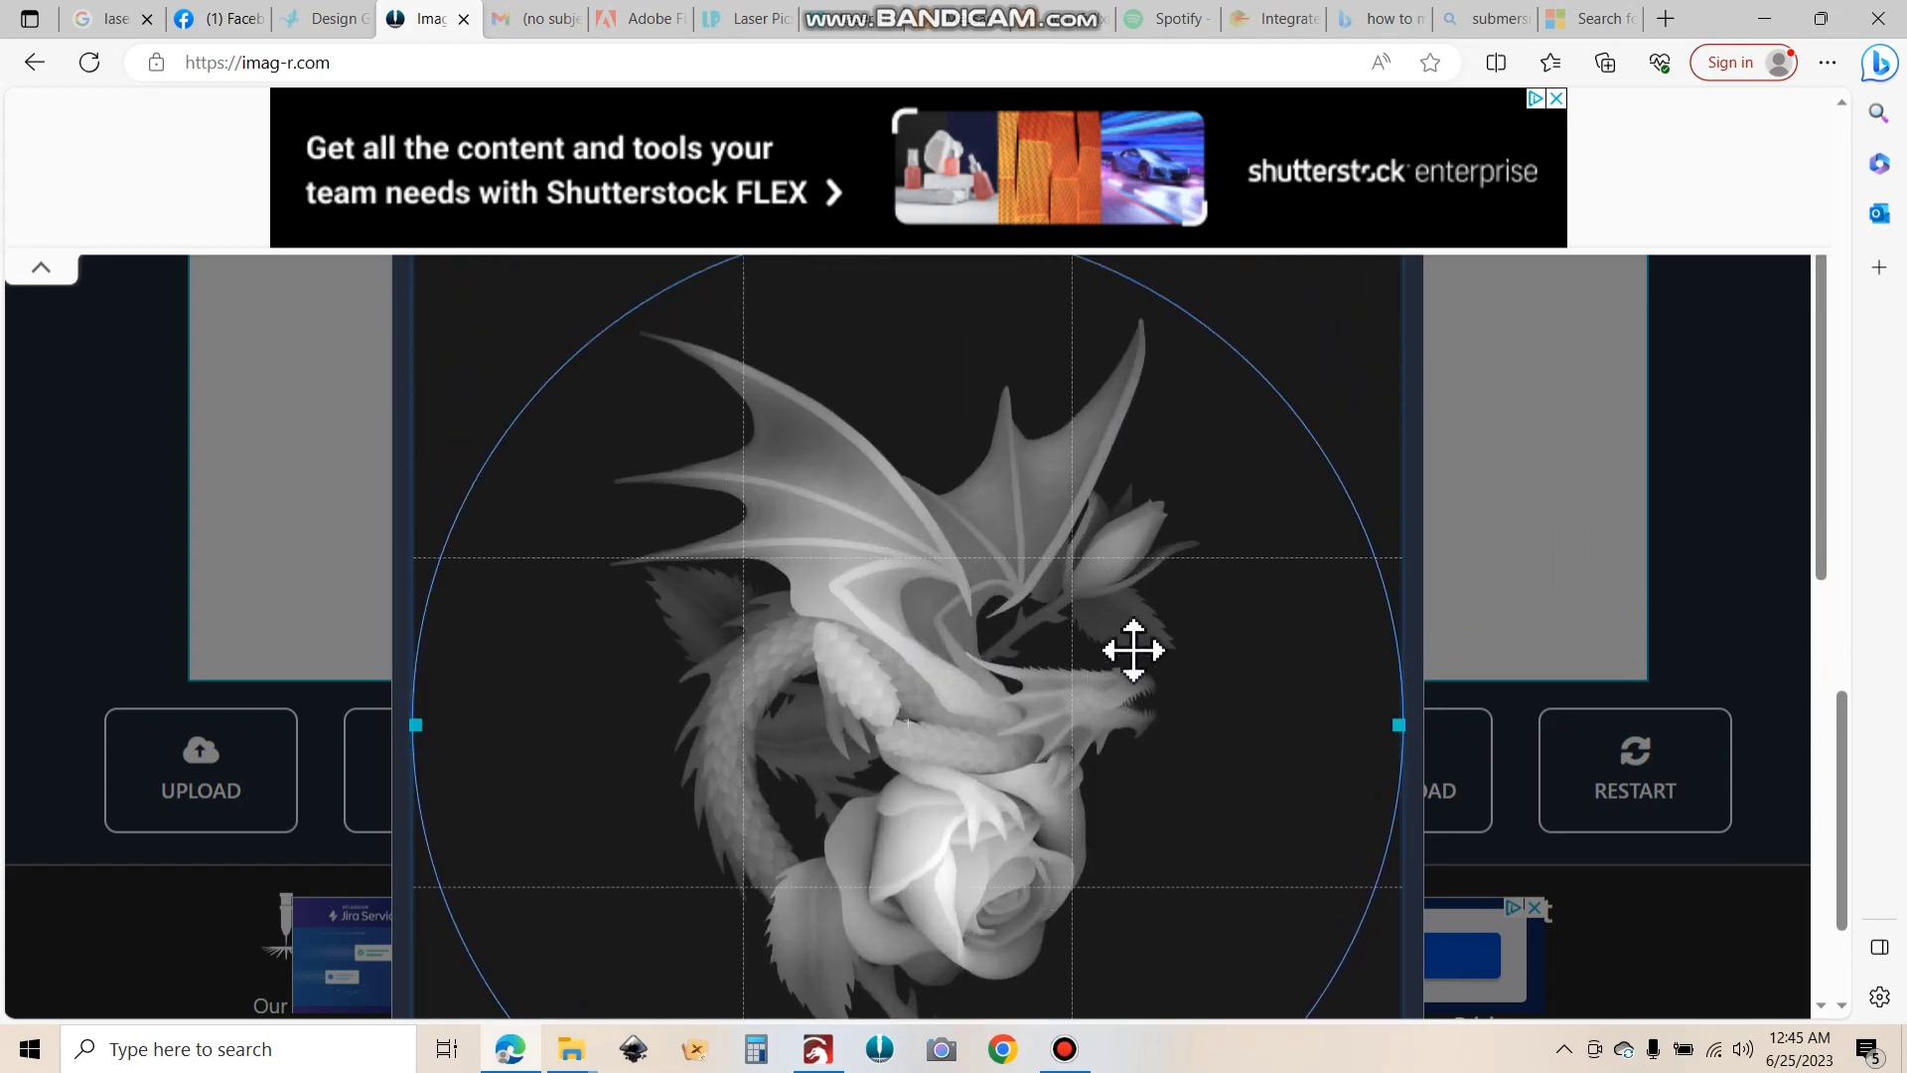
{"action": "scroll", "coordinate": [1605, 608], "scroll_direction": "down", "scroll_amount": 3}
{"action": "scroll", "coordinate": [1605, 608], "scroll_direction": "up", "scroll_amount": 3}
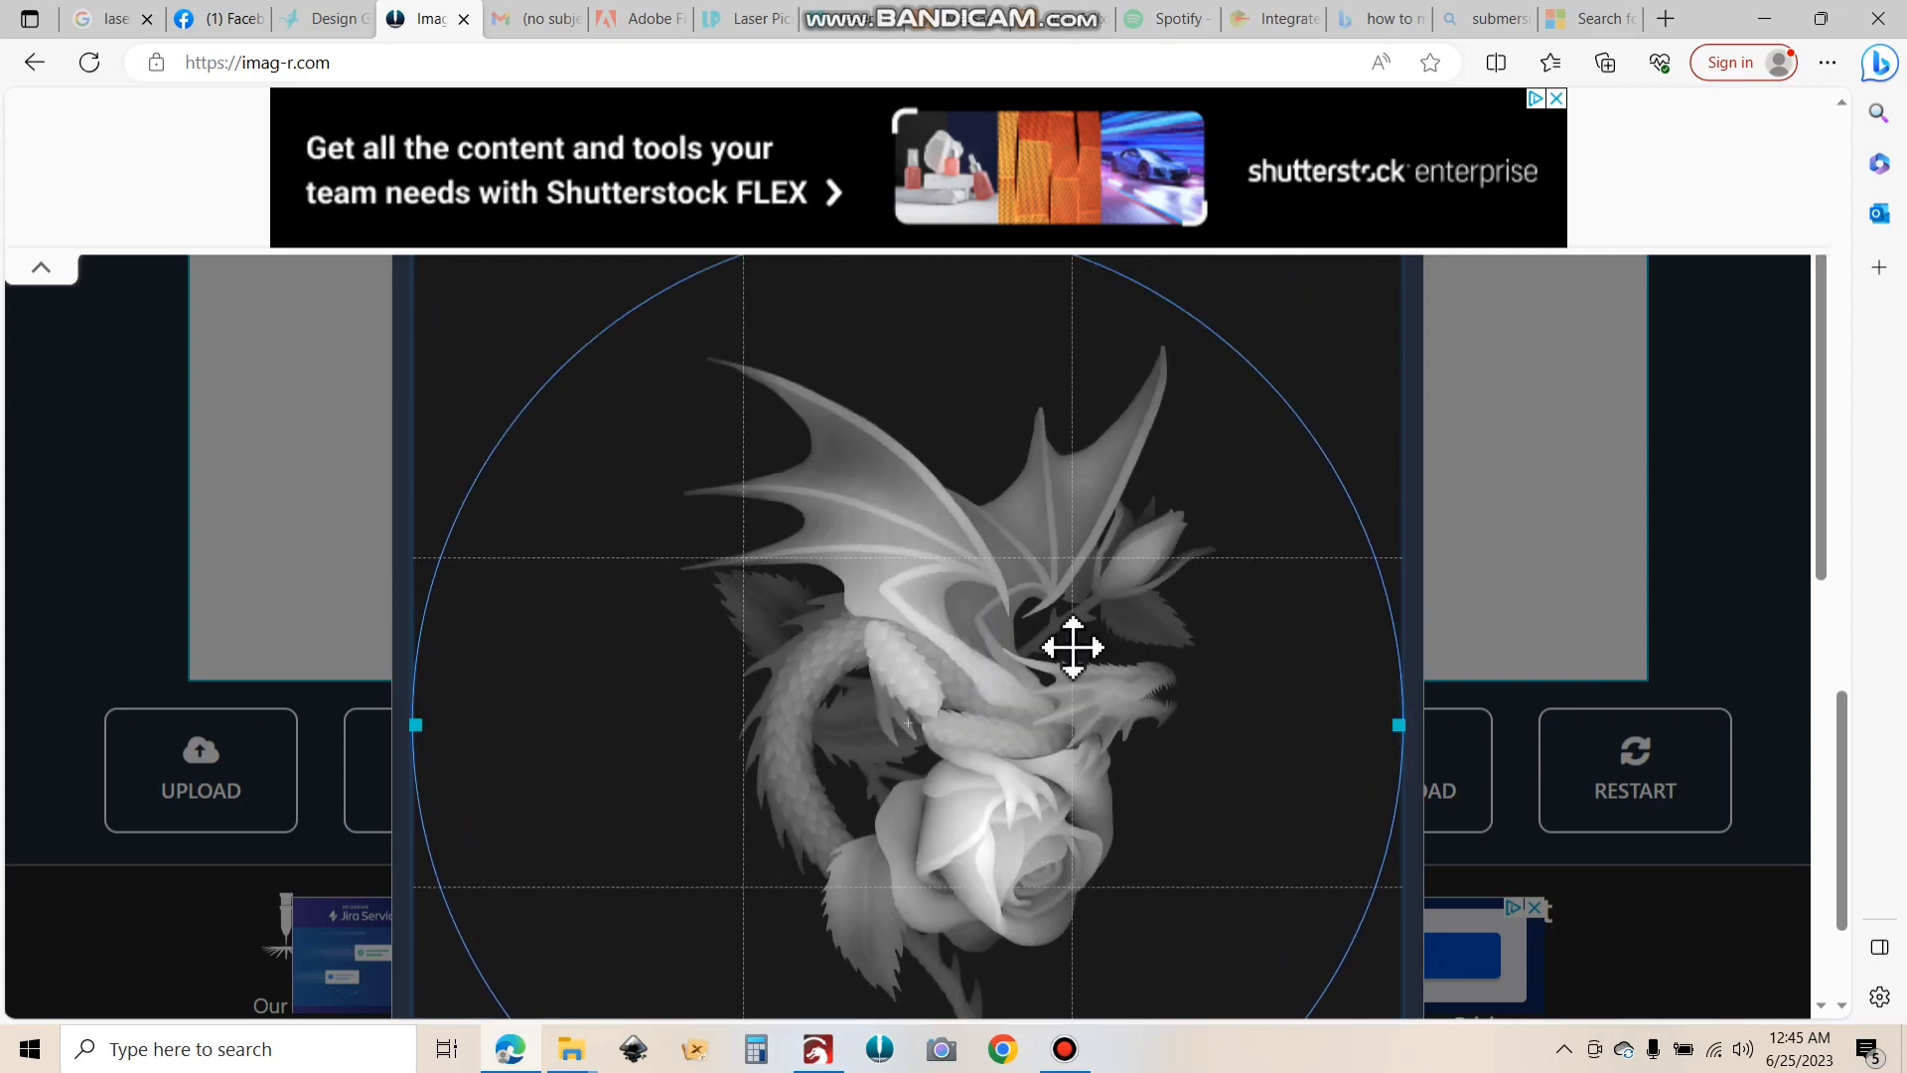
{"action": "left_click_drag", "start_coordinate": [1073, 647], "coordinate": [990, 729]}
{"action": "scroll", "coordinate": [960, 698], "scroll_direction": "up", "scroll_amount": 1}
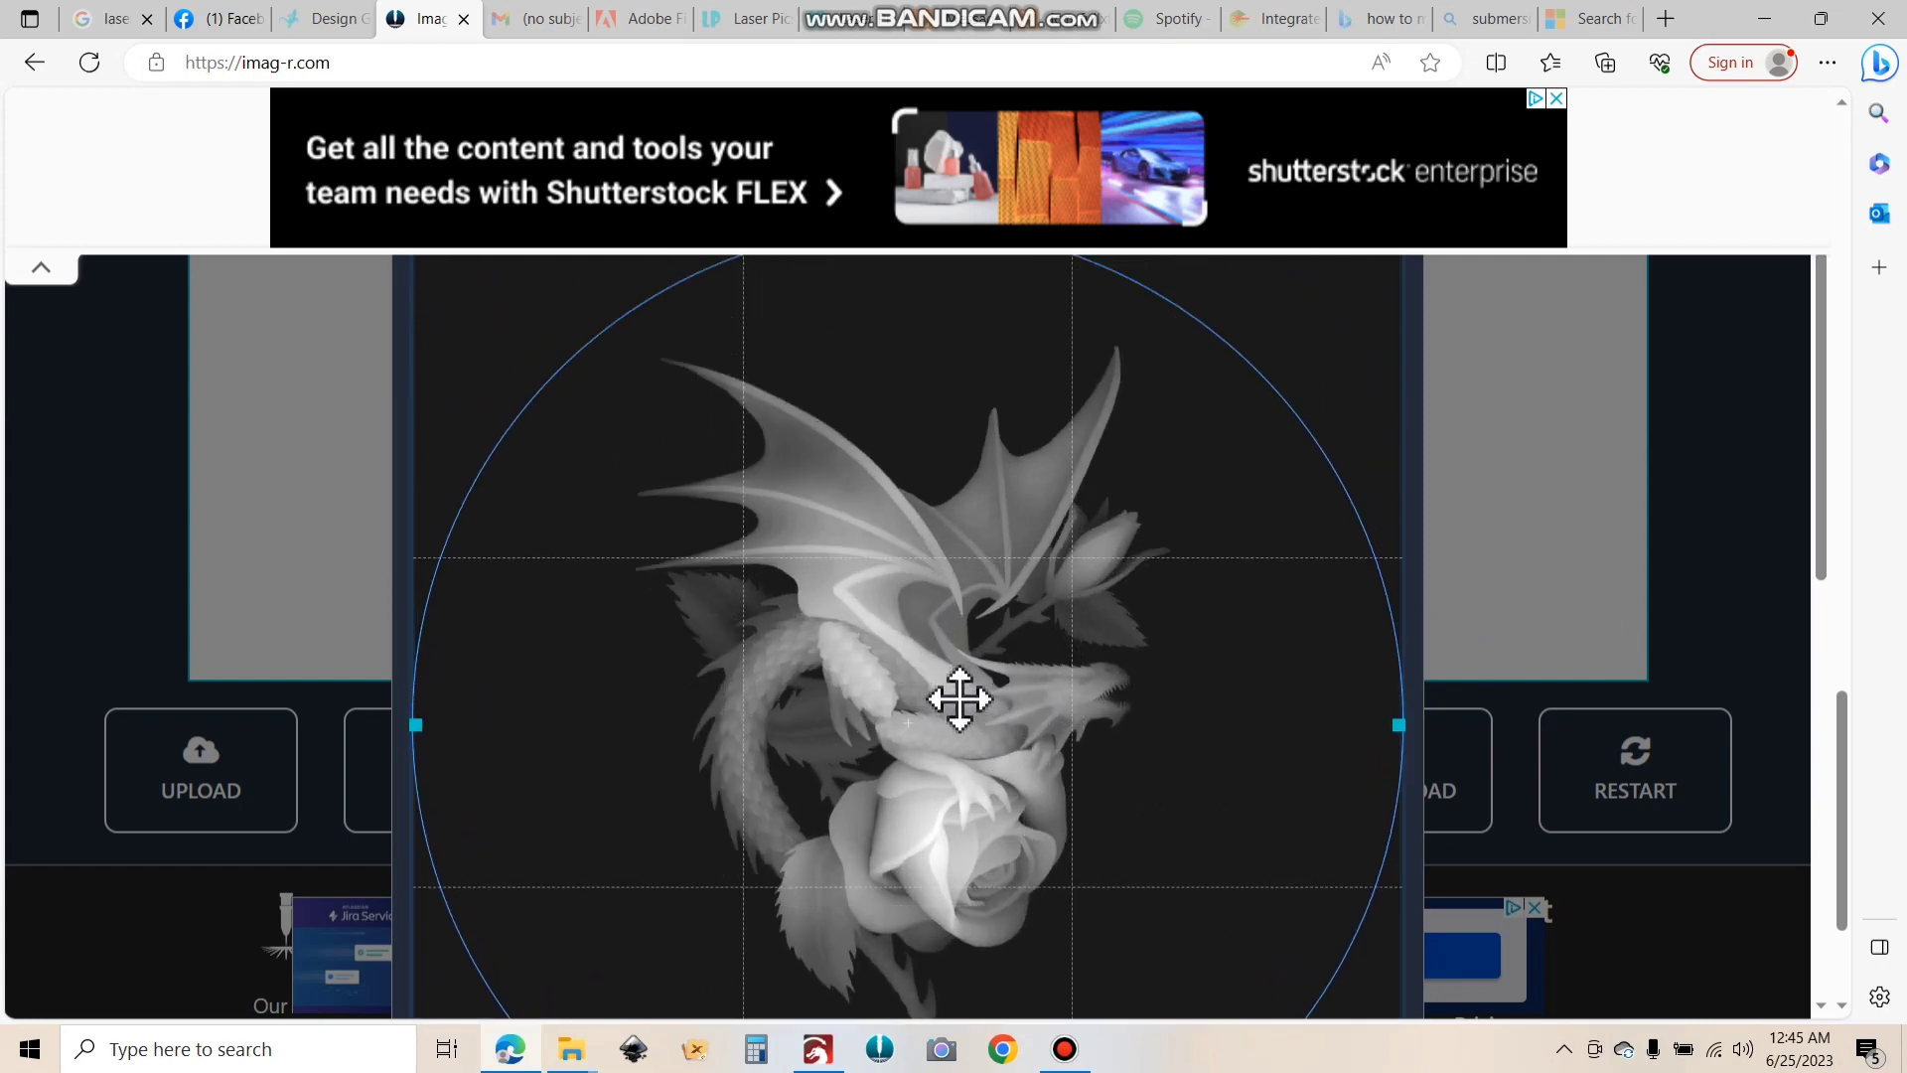
{"action": "scroll", "coordinate": [959, 701], "scroll_direction": "down", "scroll_amount": 1}
{"action": "scroll", "coordinate": [886, 691], "scroll_direction": "up", "scroll_amount": 1}
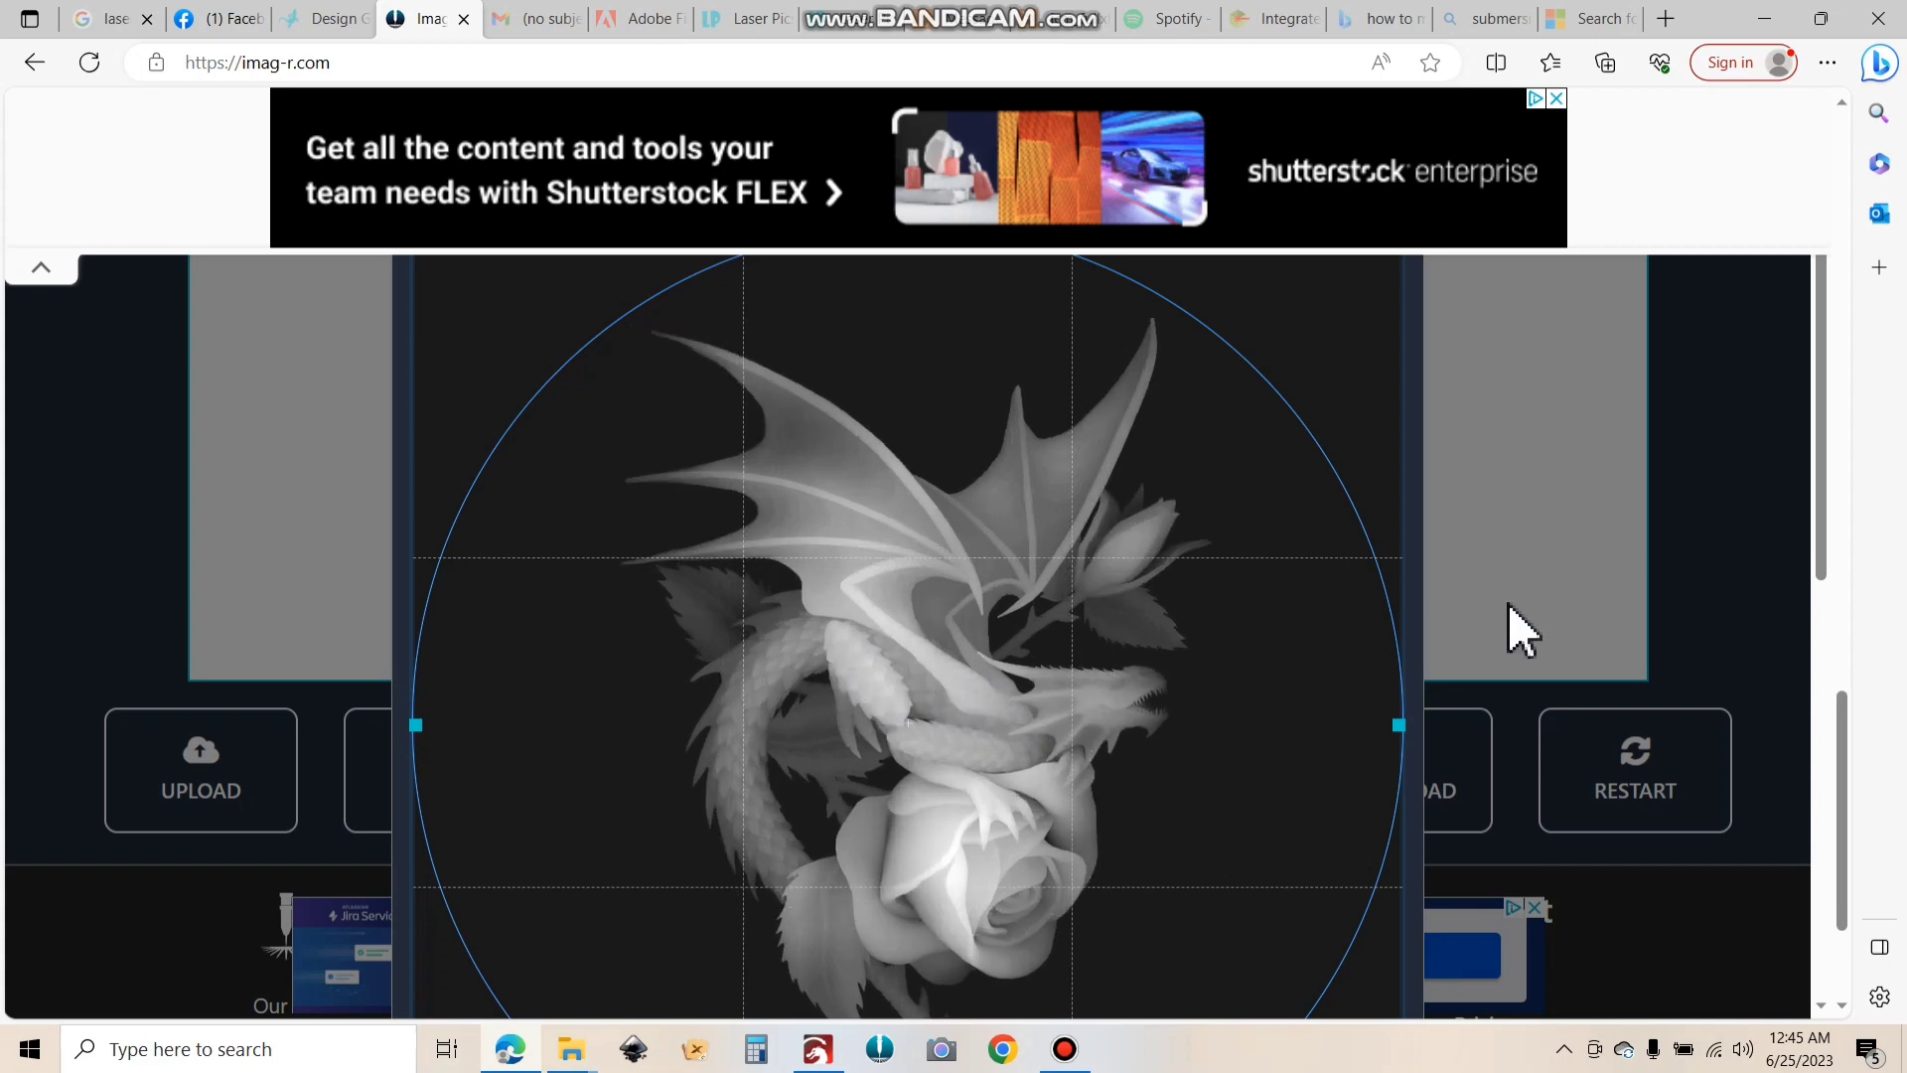
{"action": "scroll", "coordinate": [1524, 597], "scroll_direction": "down", "scroll_amount": 1}
{"action": "scroll", "coordinate": [1527, 598], "scroll_direction": "down", "scroll_amount": 1}
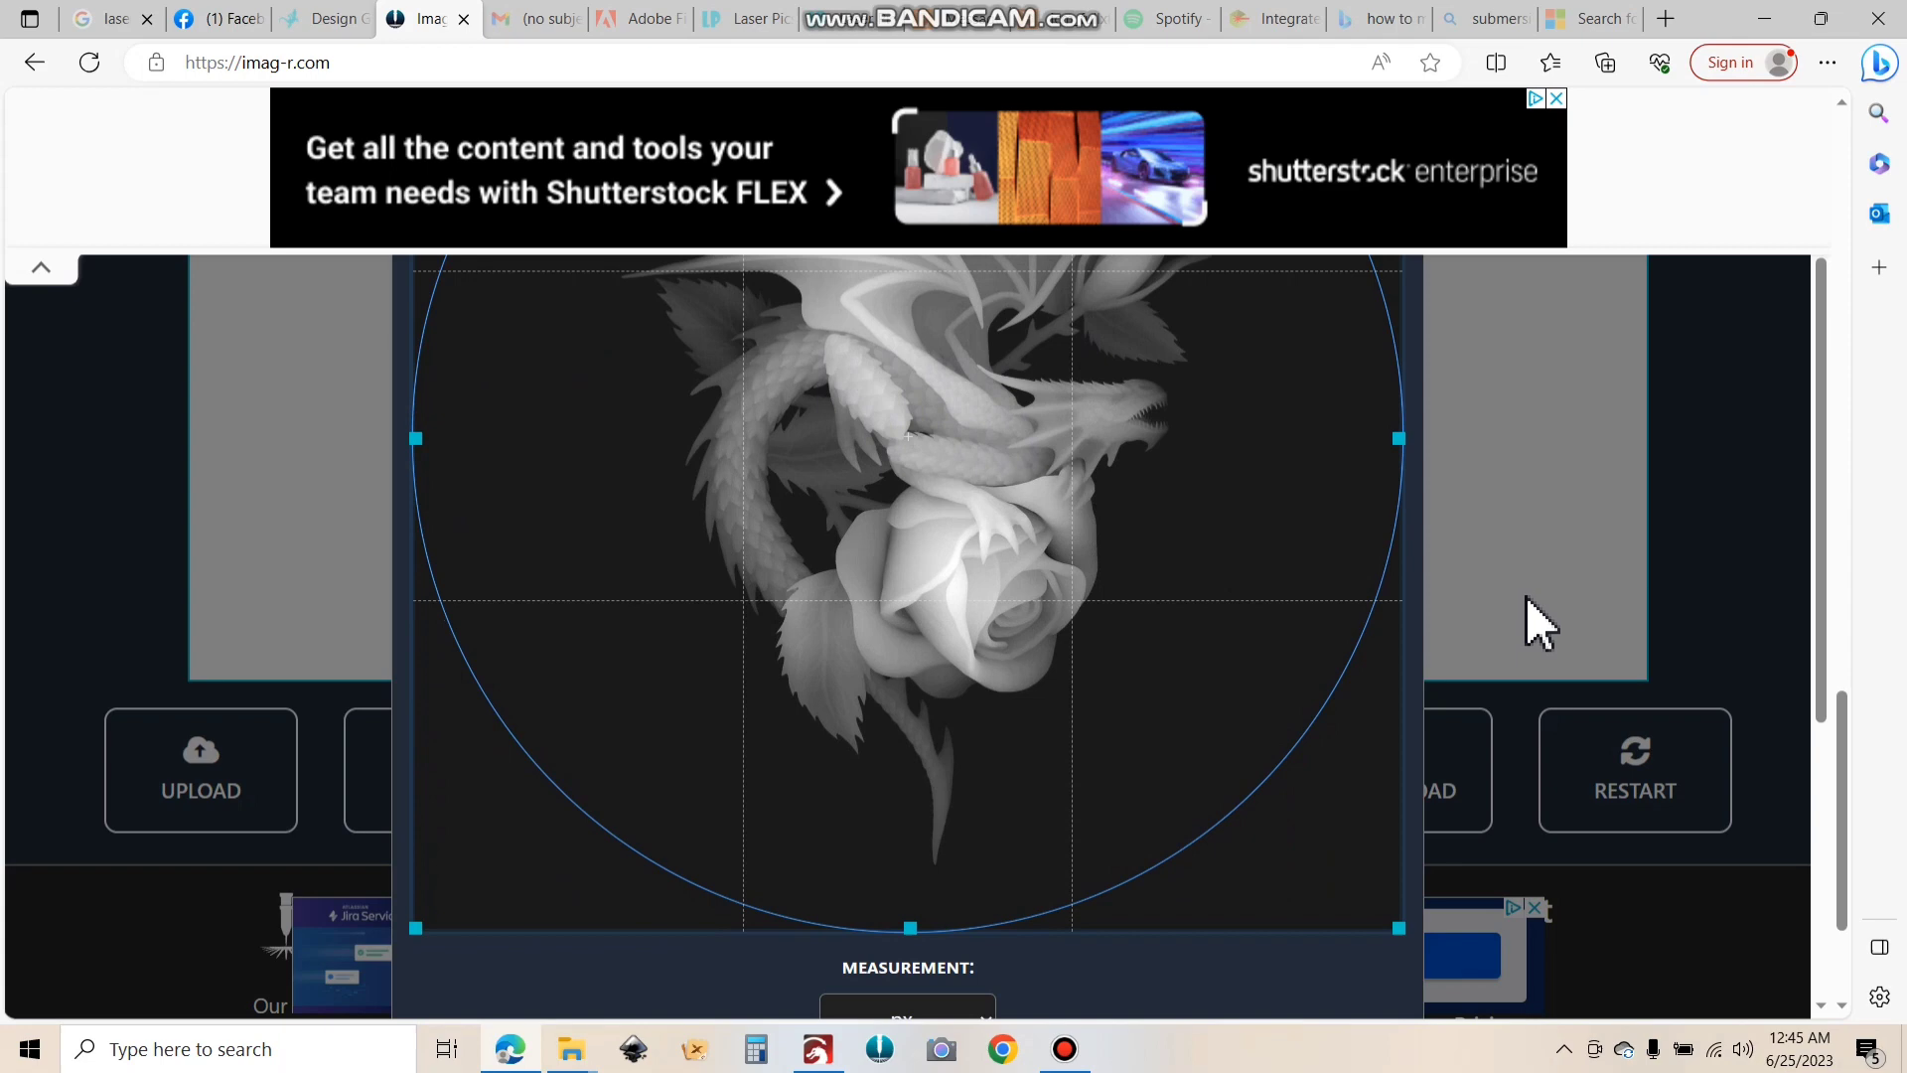
{"action": "scroll", "coordinate": [1527, 598], "scroll_direction": "down", "scroll_amount": 3}
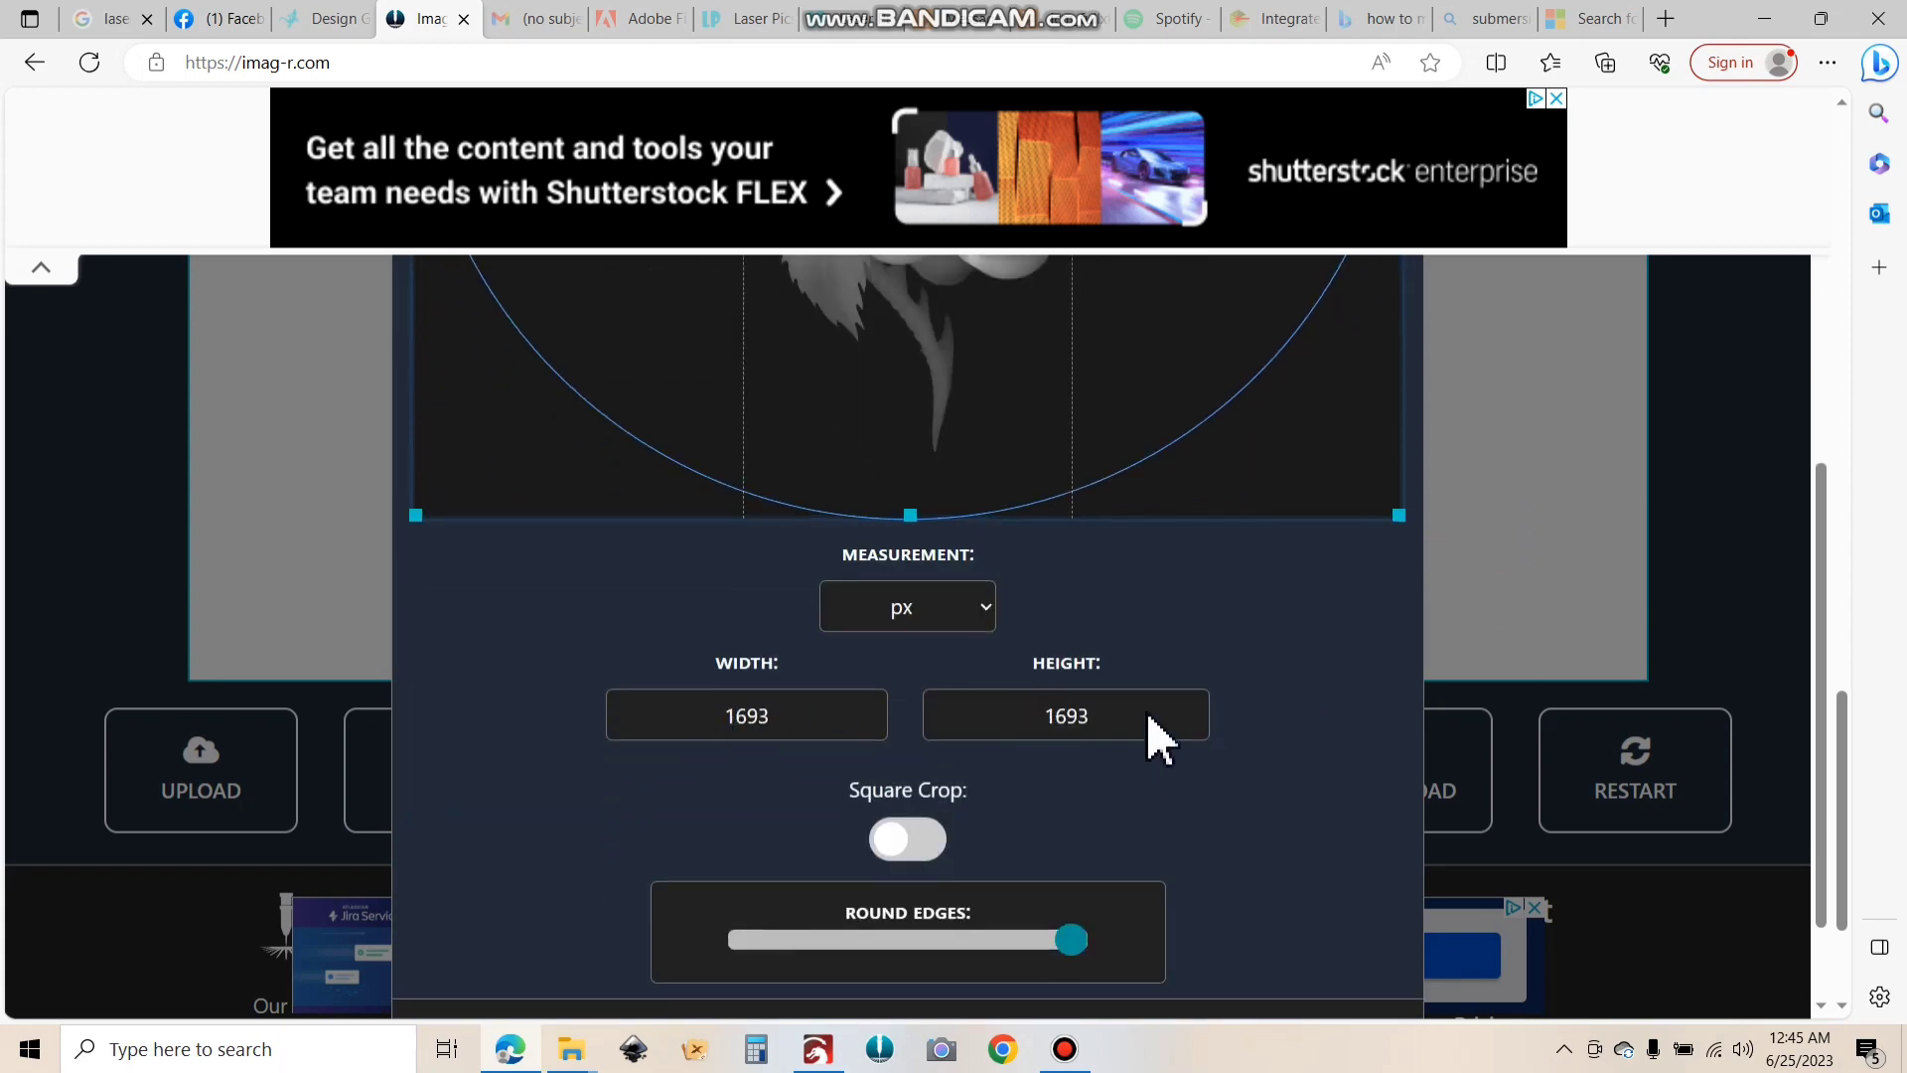
{"action": "scroll", "coordinate": [1159, 817], "scroll_direction": "down", "scroll_amount": 1}
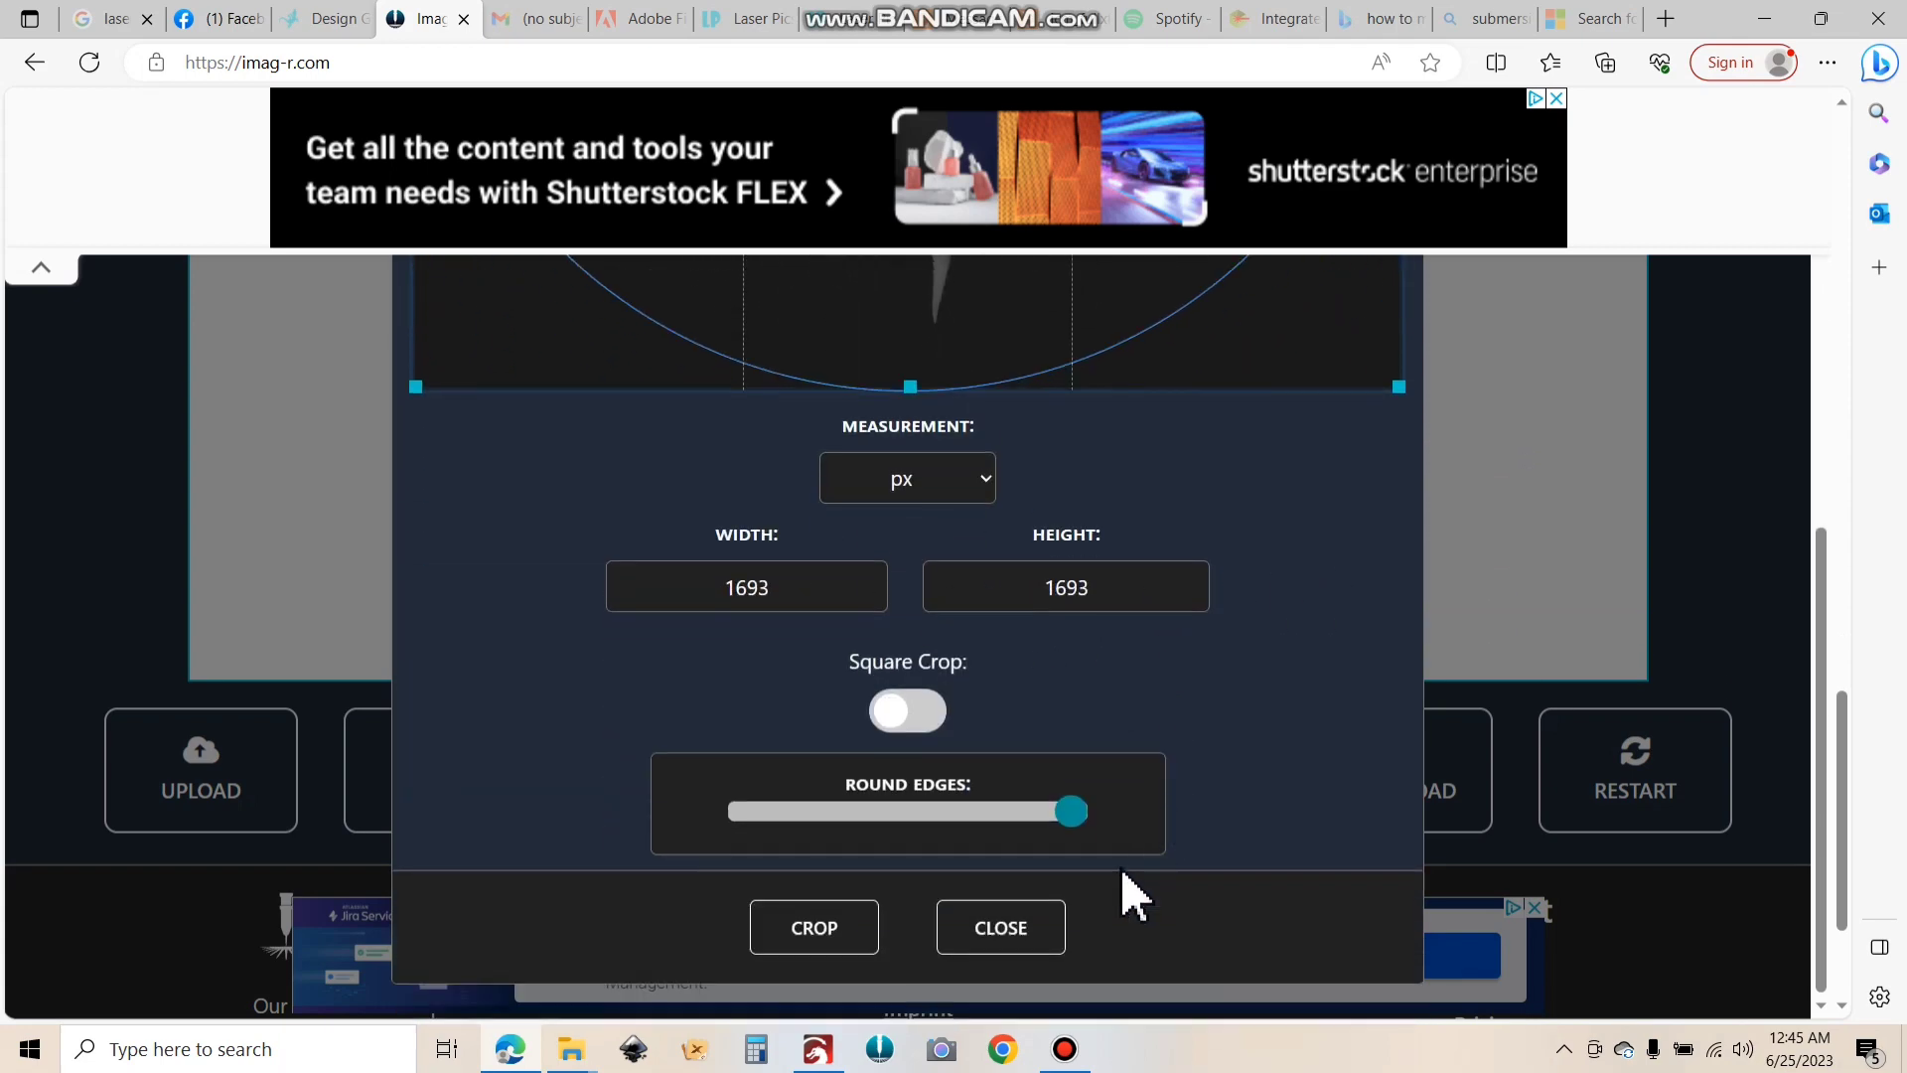
{"action": "left_click", "coordinate": [856, 941]}
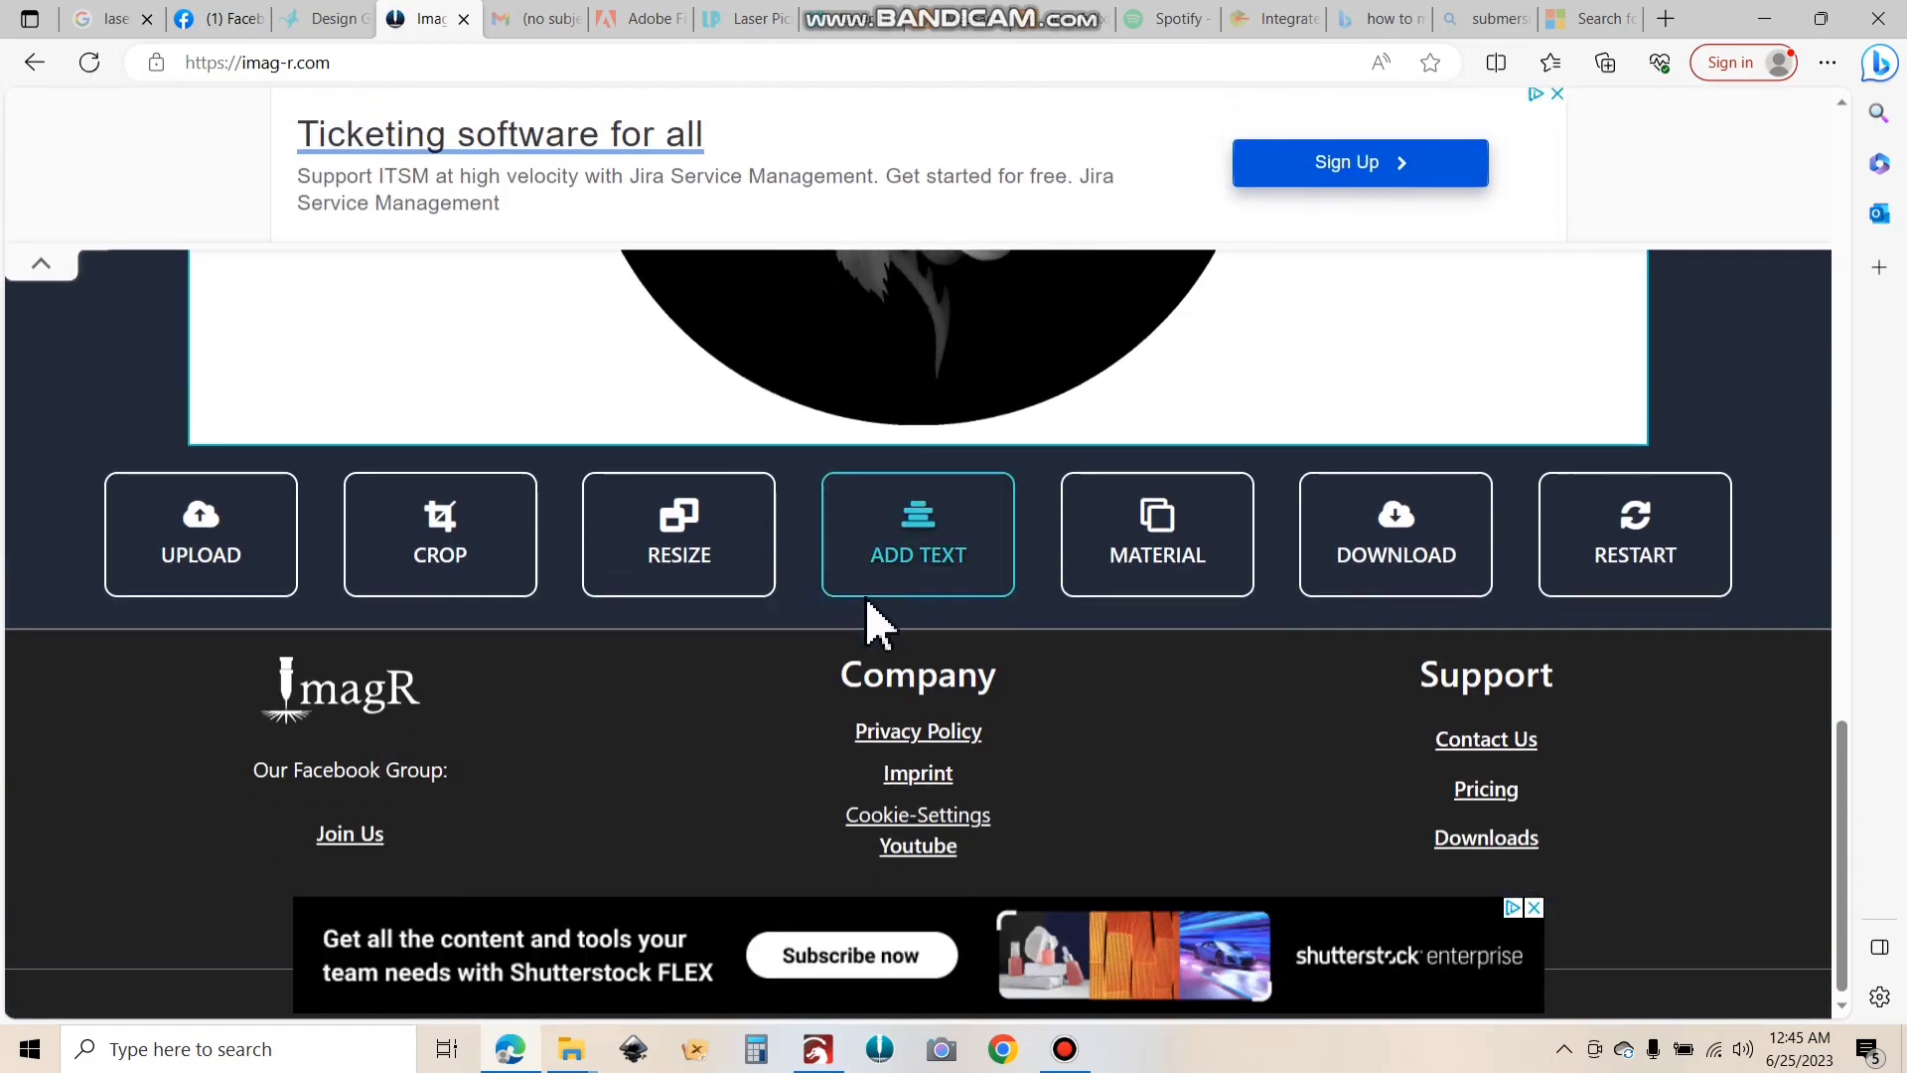
Set the resize units to inches with a 2.5 in width, then begin entering 423 DPI.
{"action": "left_click", "coordinate": [688, 566]}
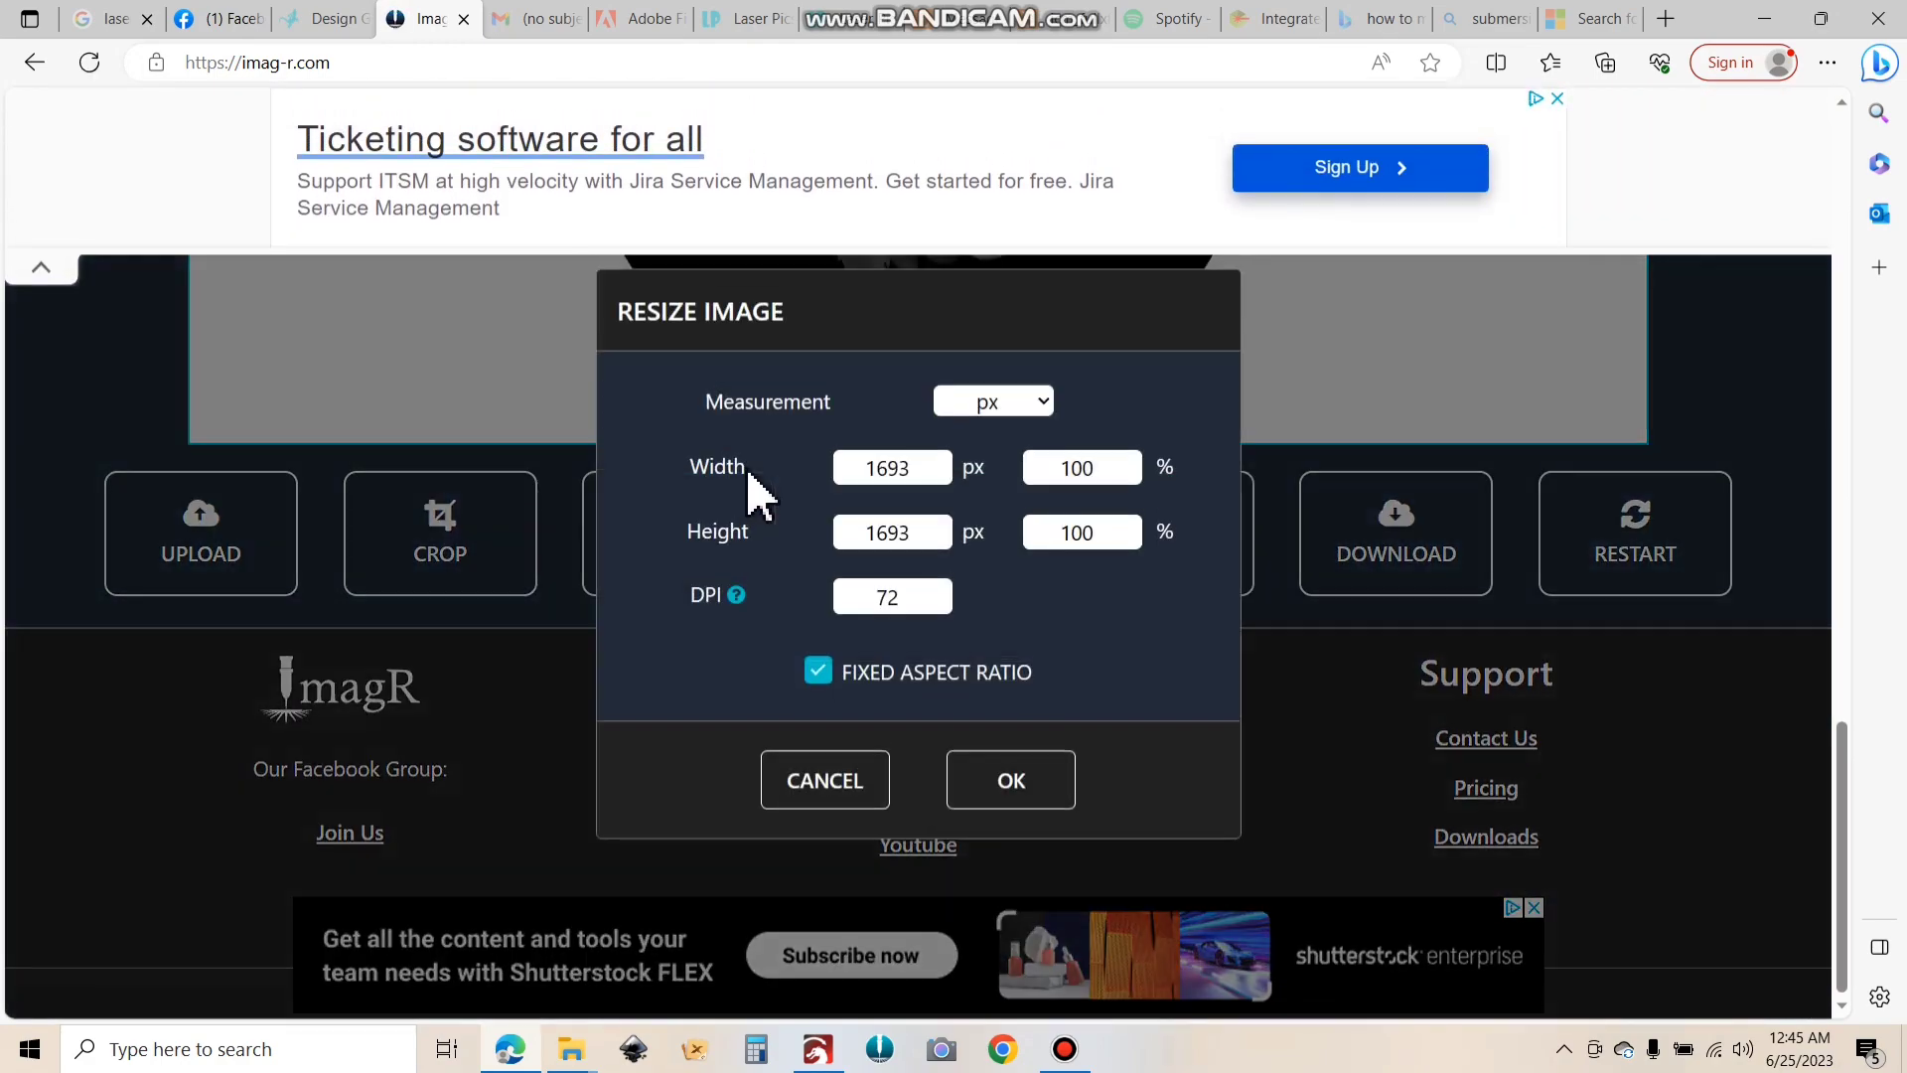
{"action": "left_click", "coordinate": [1045, 404]}
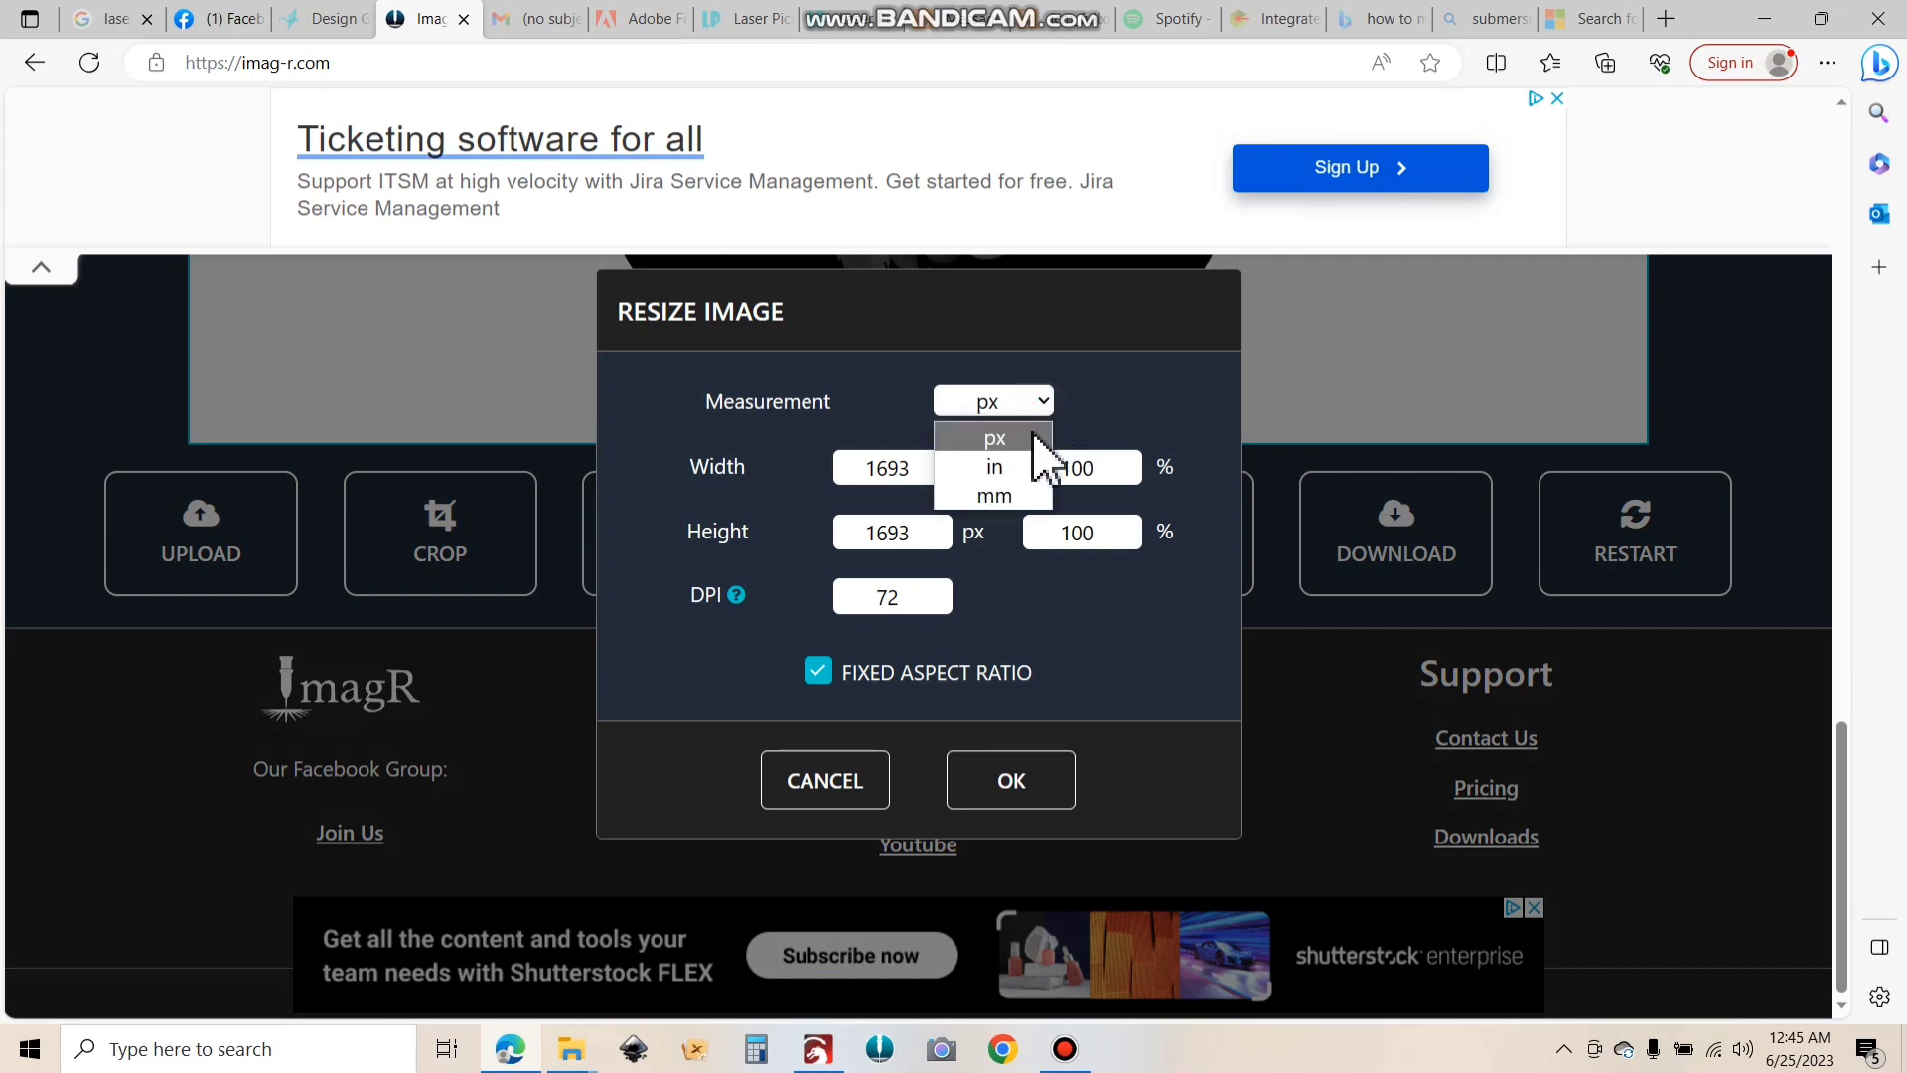
{"action": "left_click", "coordinate": [1018, 467]}
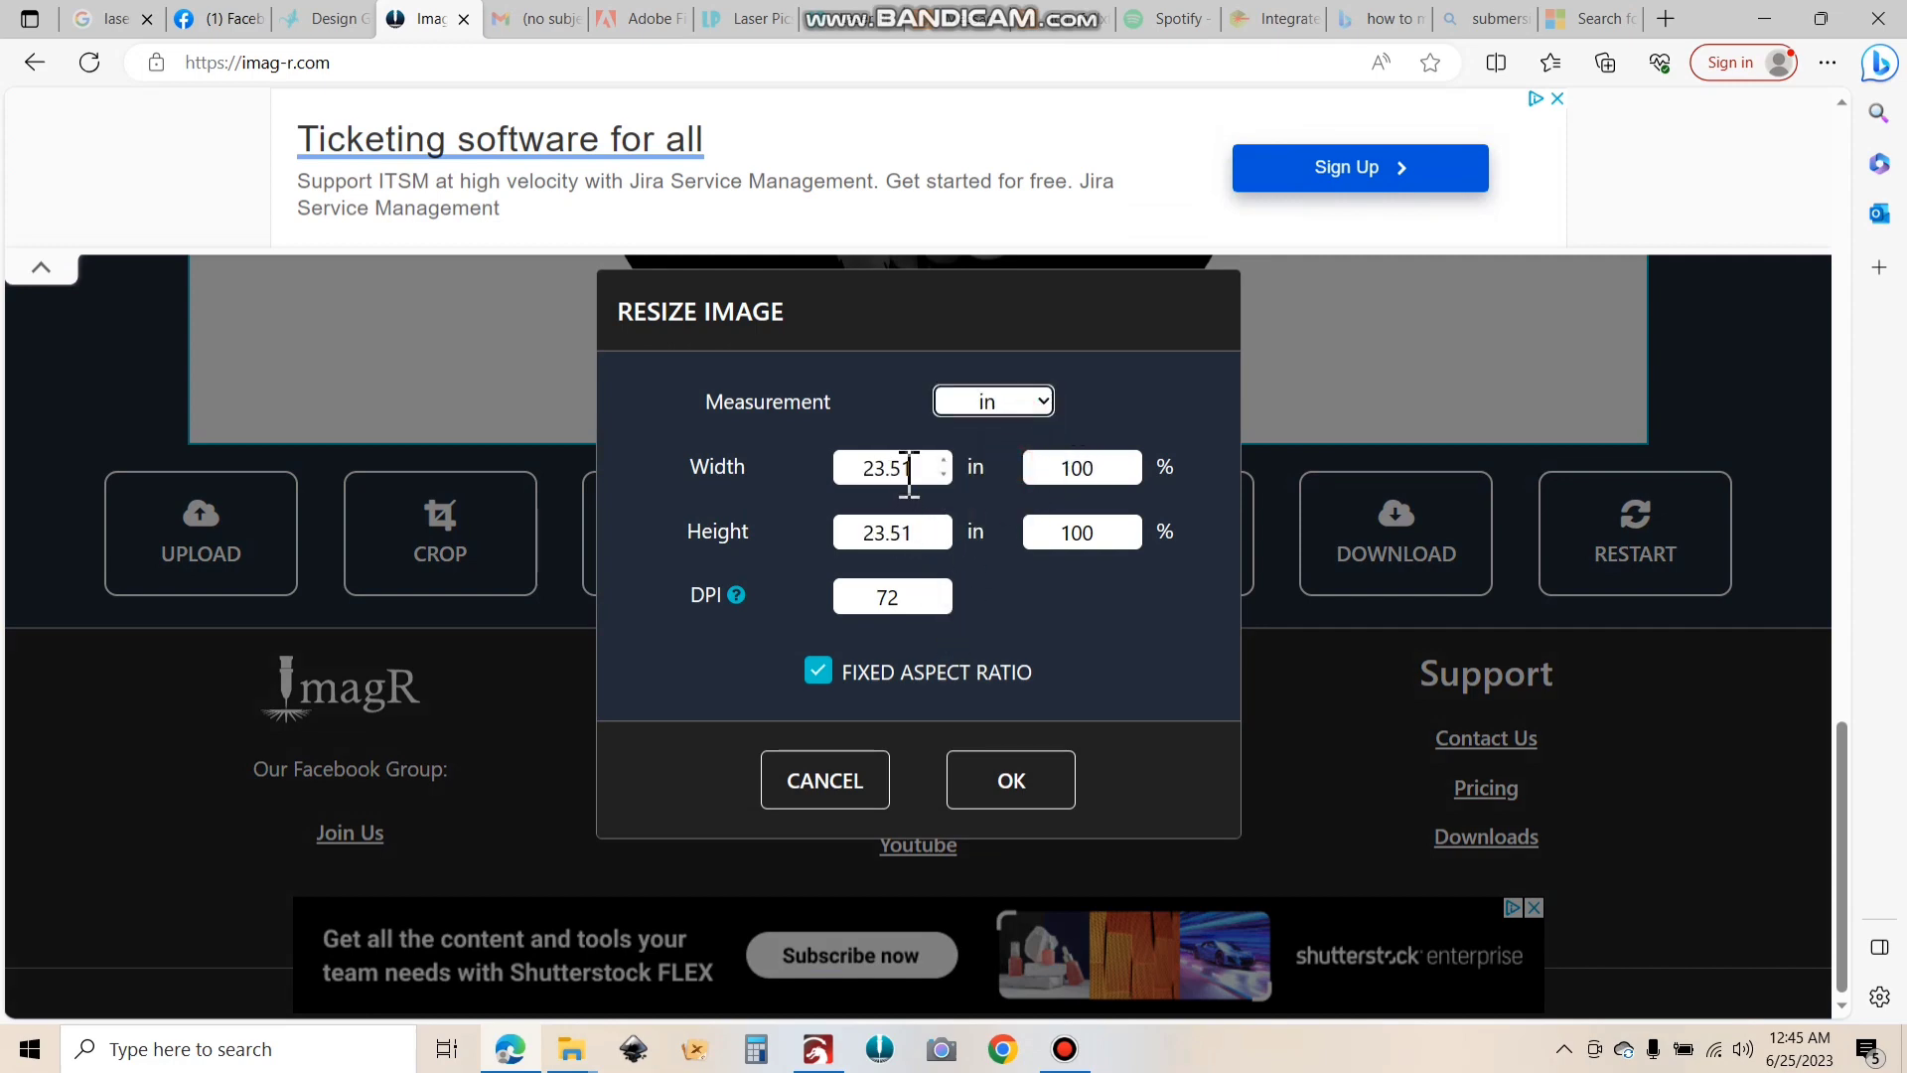
{"action": "double_click", "coordinate": [912, 467]}
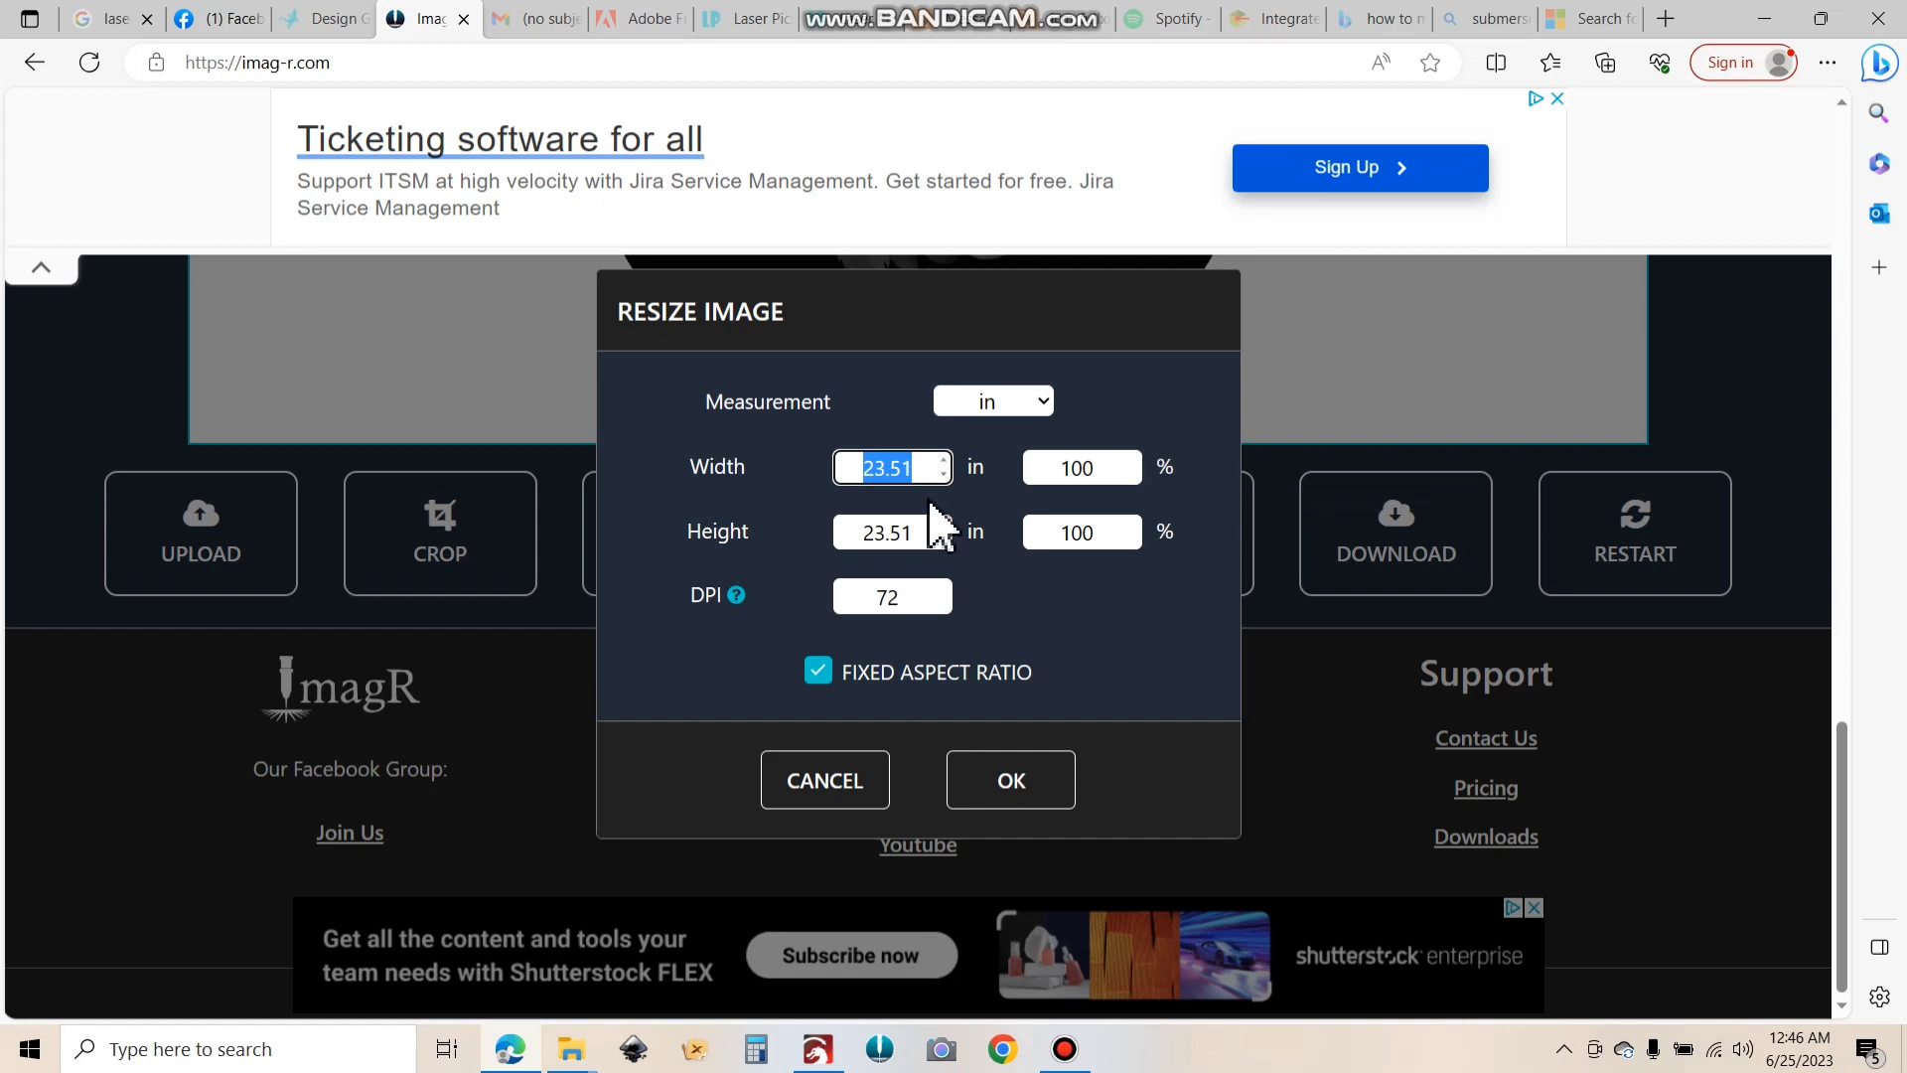
{"action": "type", "text": "2."}
{"action": "left_click", "coordinate": [931, 524]}
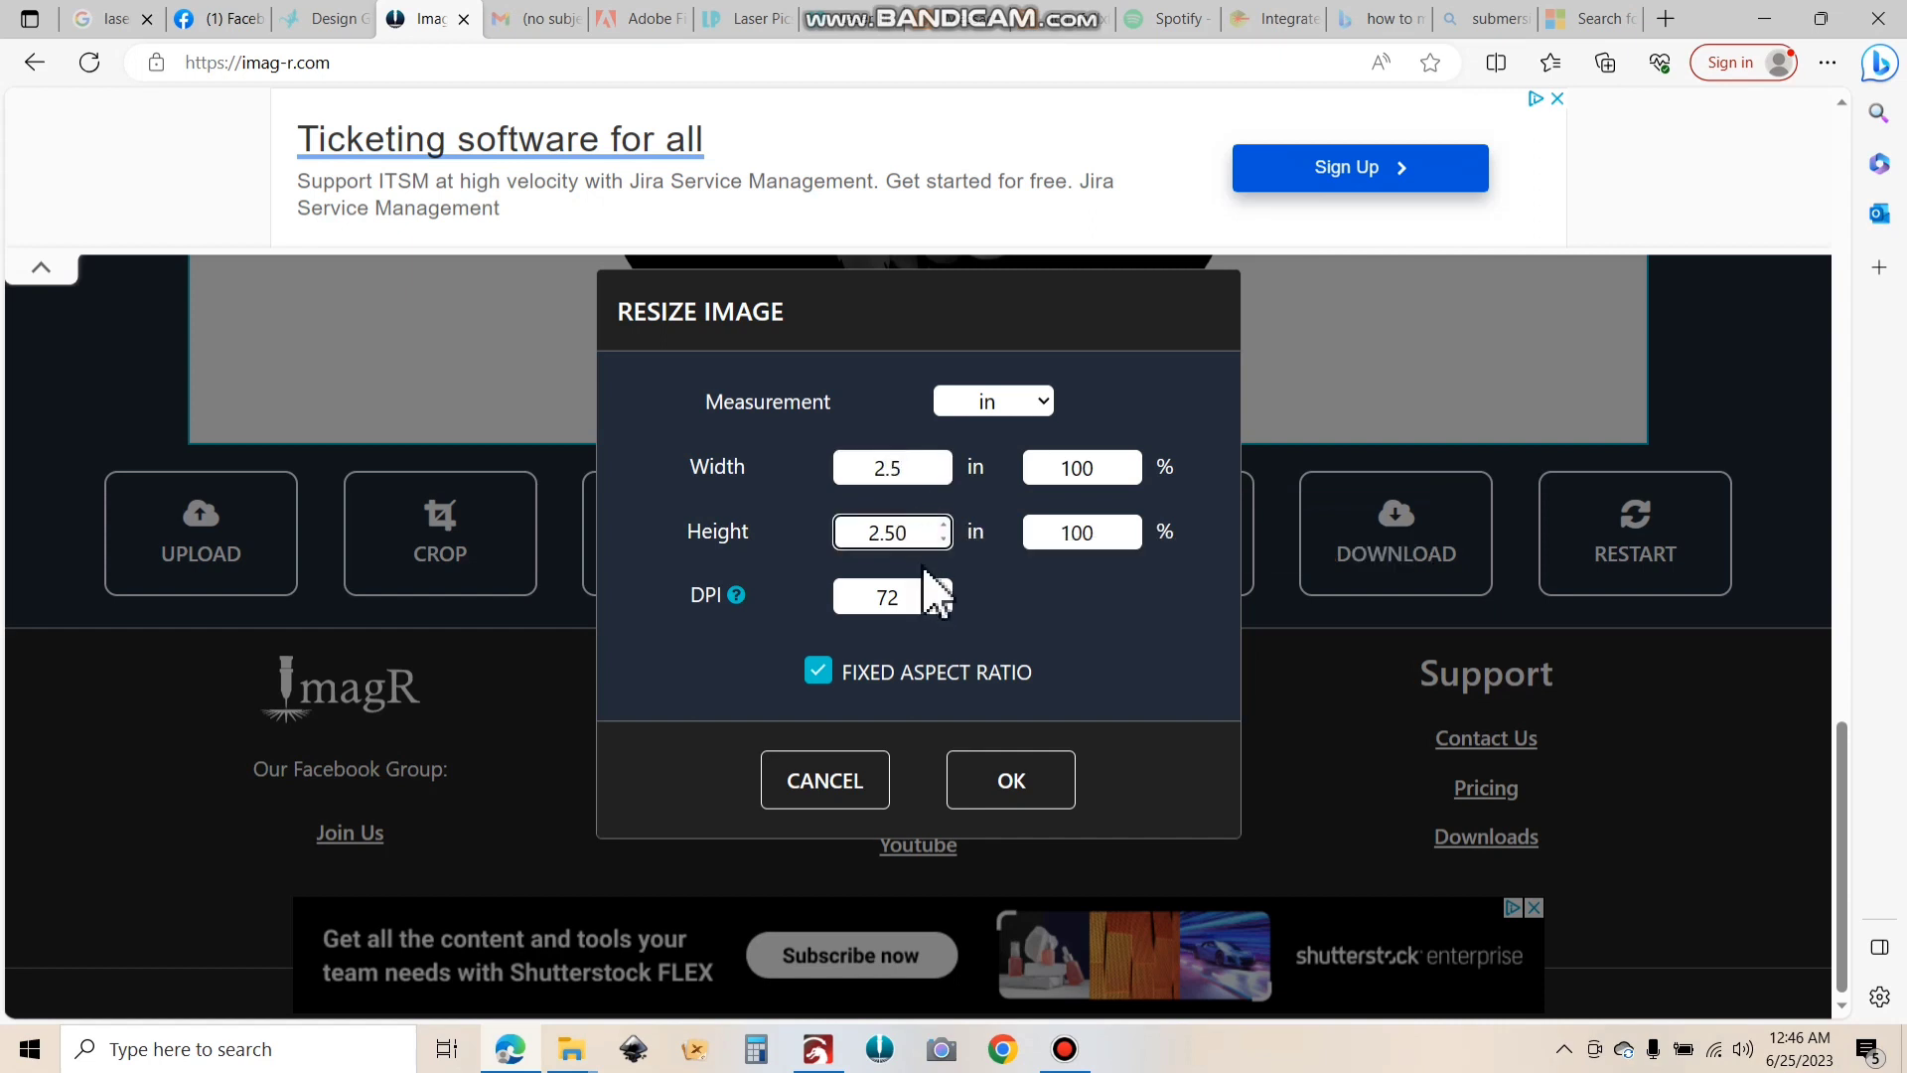
{"action": "left_click", "coordinate": [932, 595]}
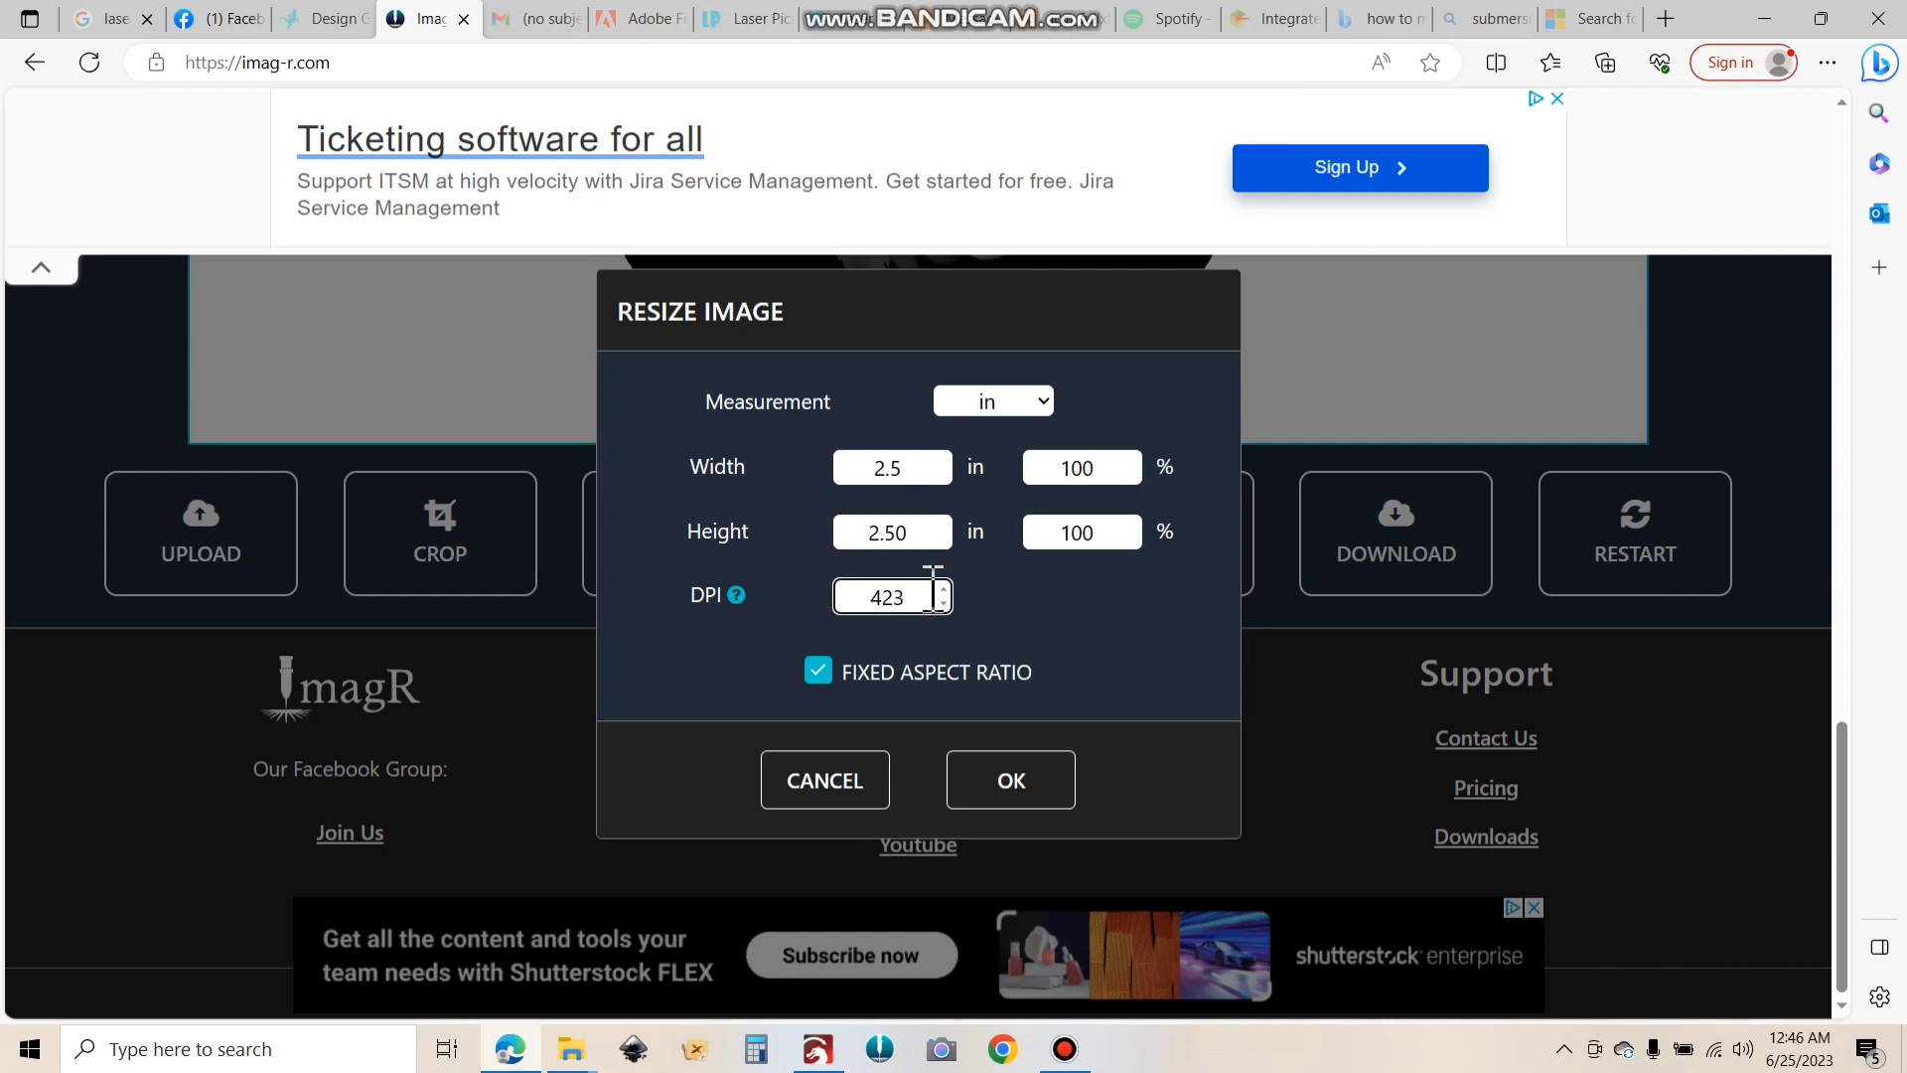
Apply the 2.5 in, 423 DPI resize and convert the image with Marcin Grayscale.
{"action": "left_click", "coordinate": [1023, 794]}
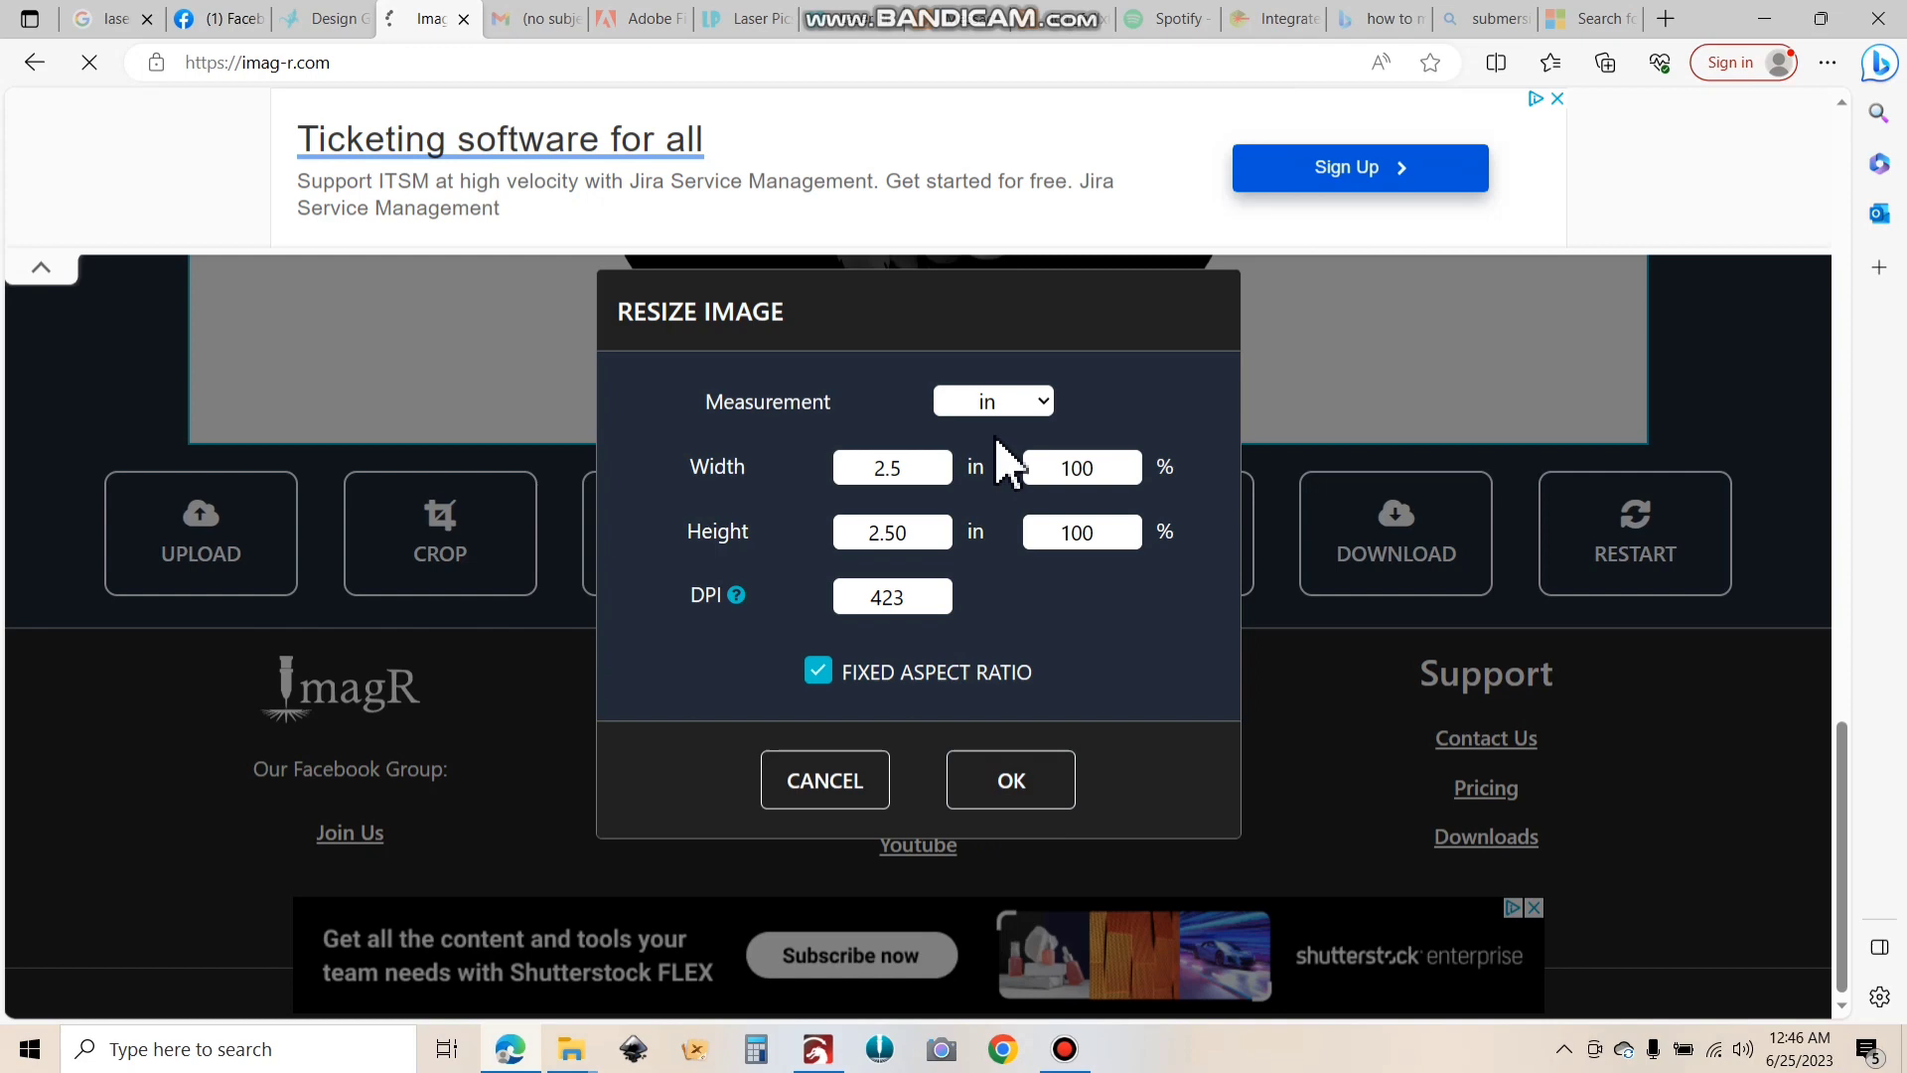
{"action": "scroll", "coordinate": [927, 487], "scroll_direction": "down", "scroll_amount": 6}
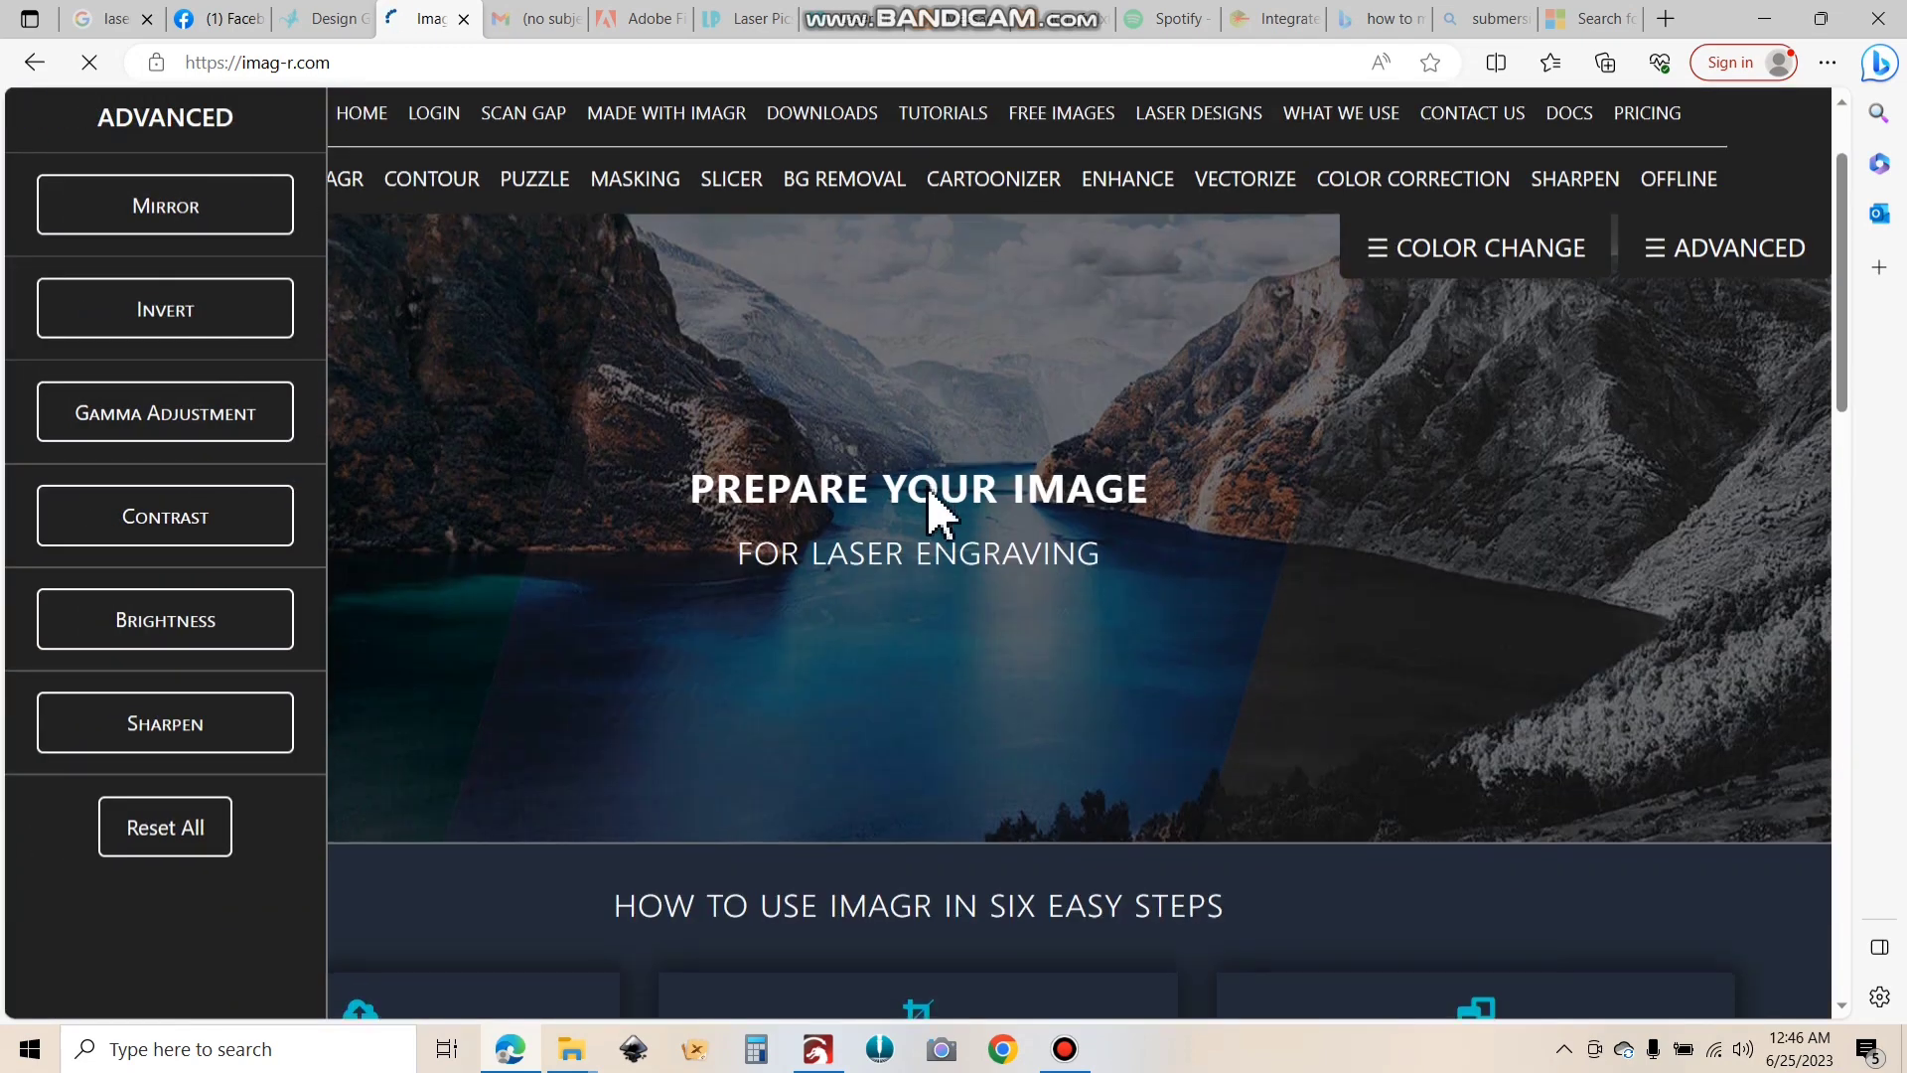
{"action": "scroll", "coordinate": [933, 507], "scroll_direction": "down", "scroll_amount": 10}
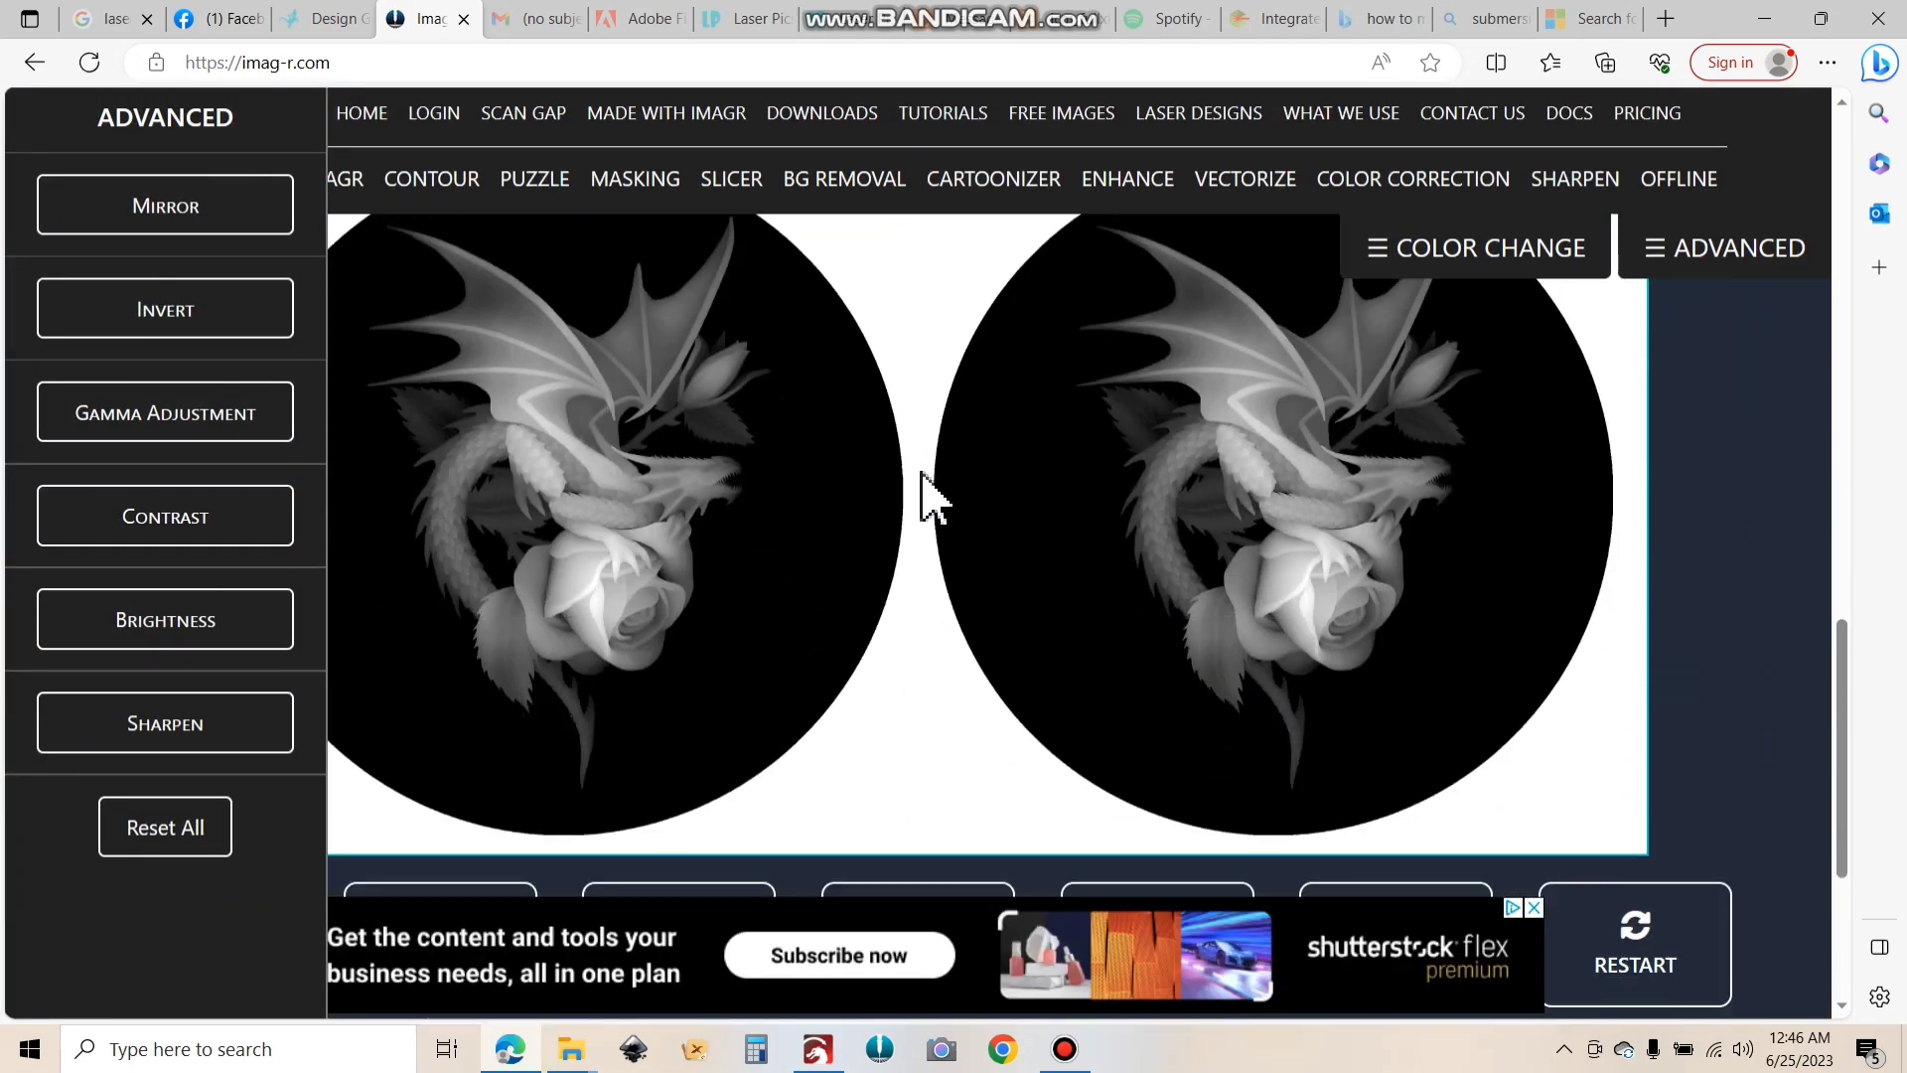
{"action": "scroll", "coordinate": [924, 496], "scroll_direction": "down", "scroll_amount": 4}
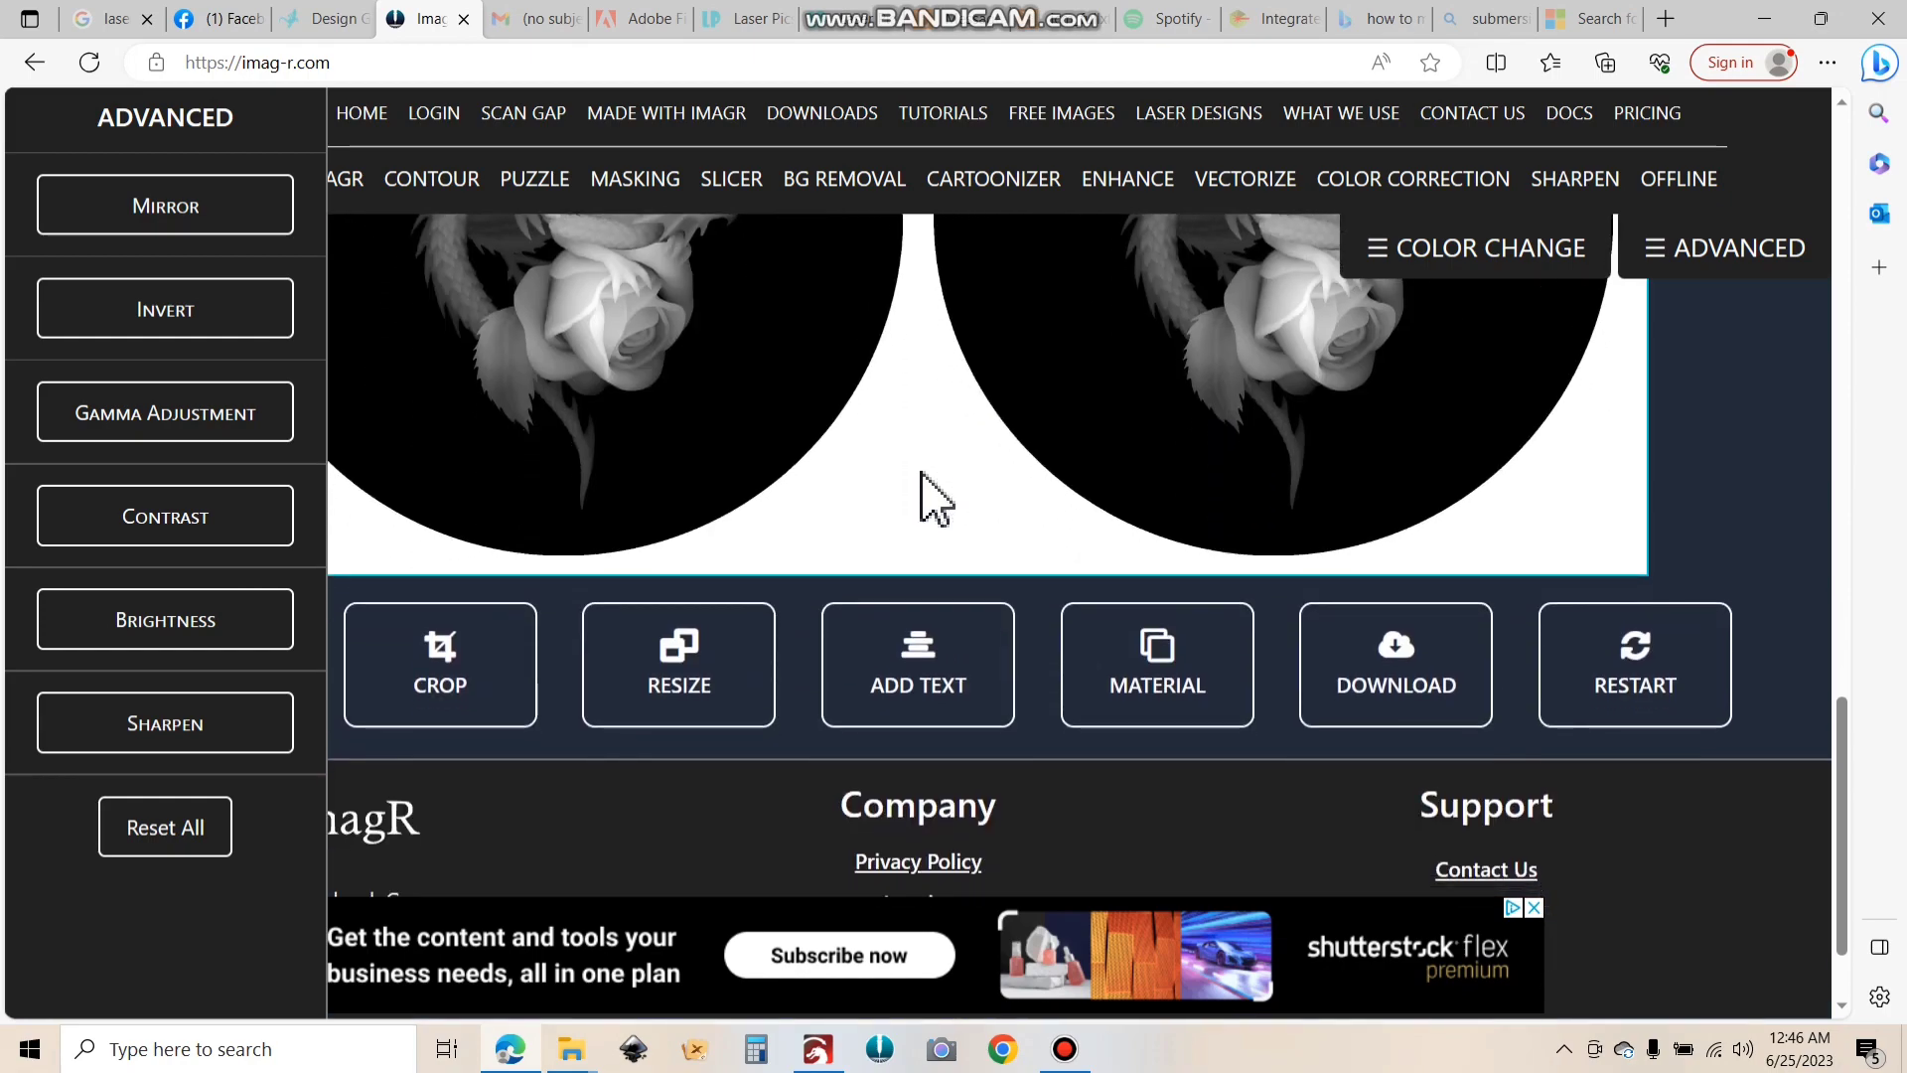
{"action": "left_click", "coordinate": [1133, 700]}
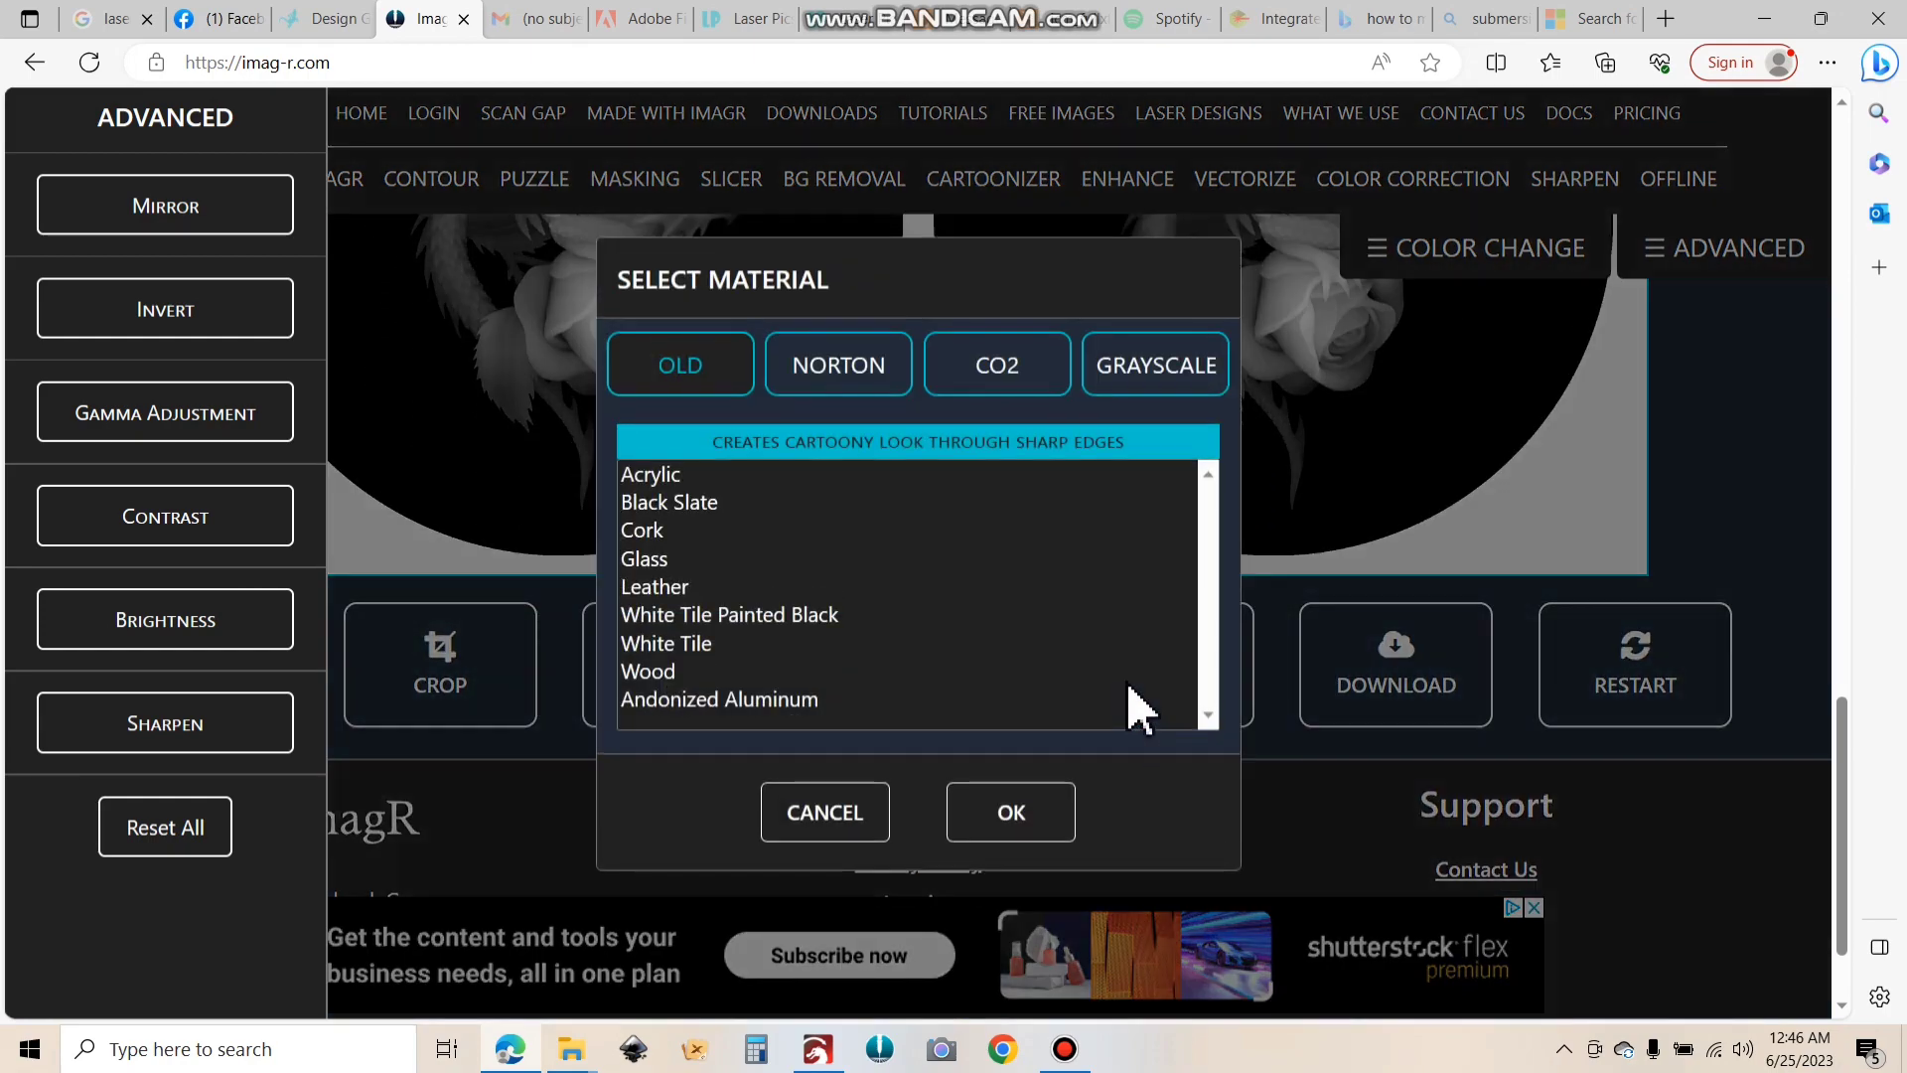
{"action": "left_click", "coordinate": [1136, 378]}
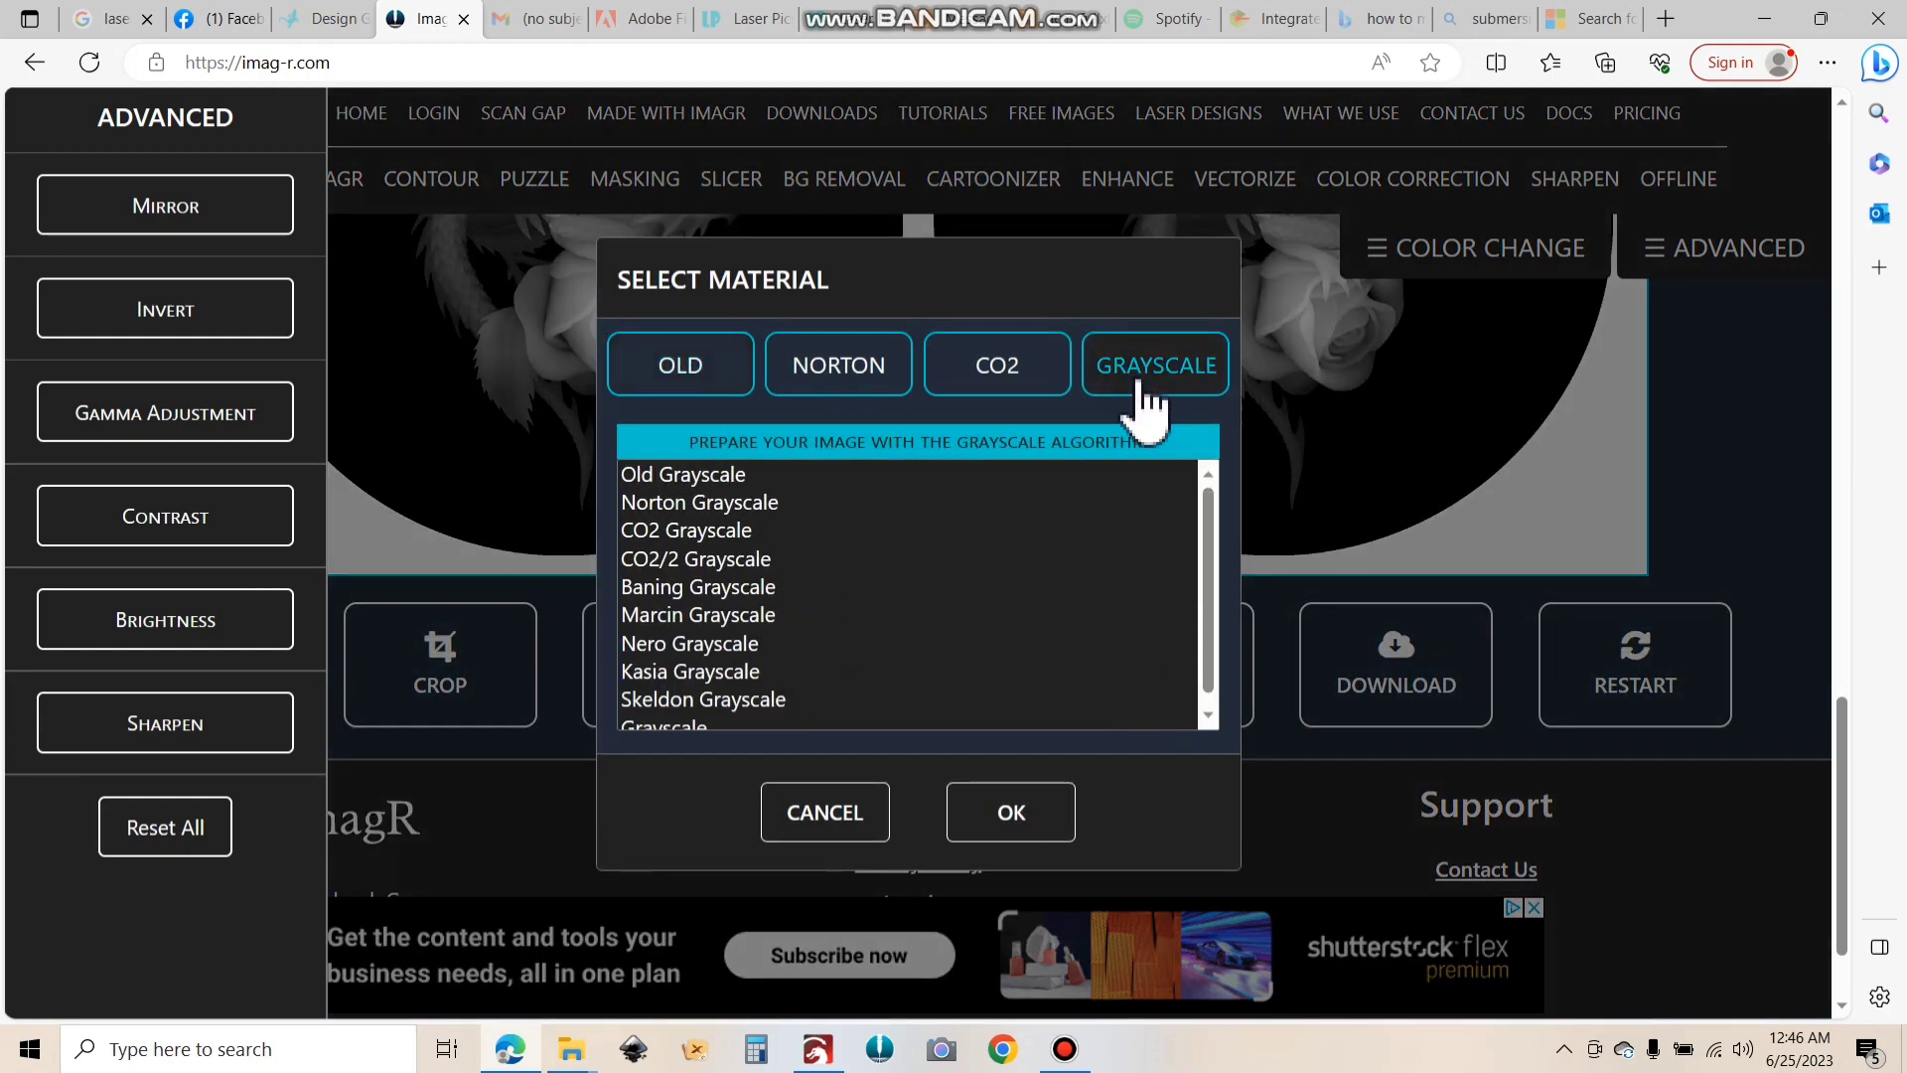
{"action": "left_click", "coordinate": [688, 618]}
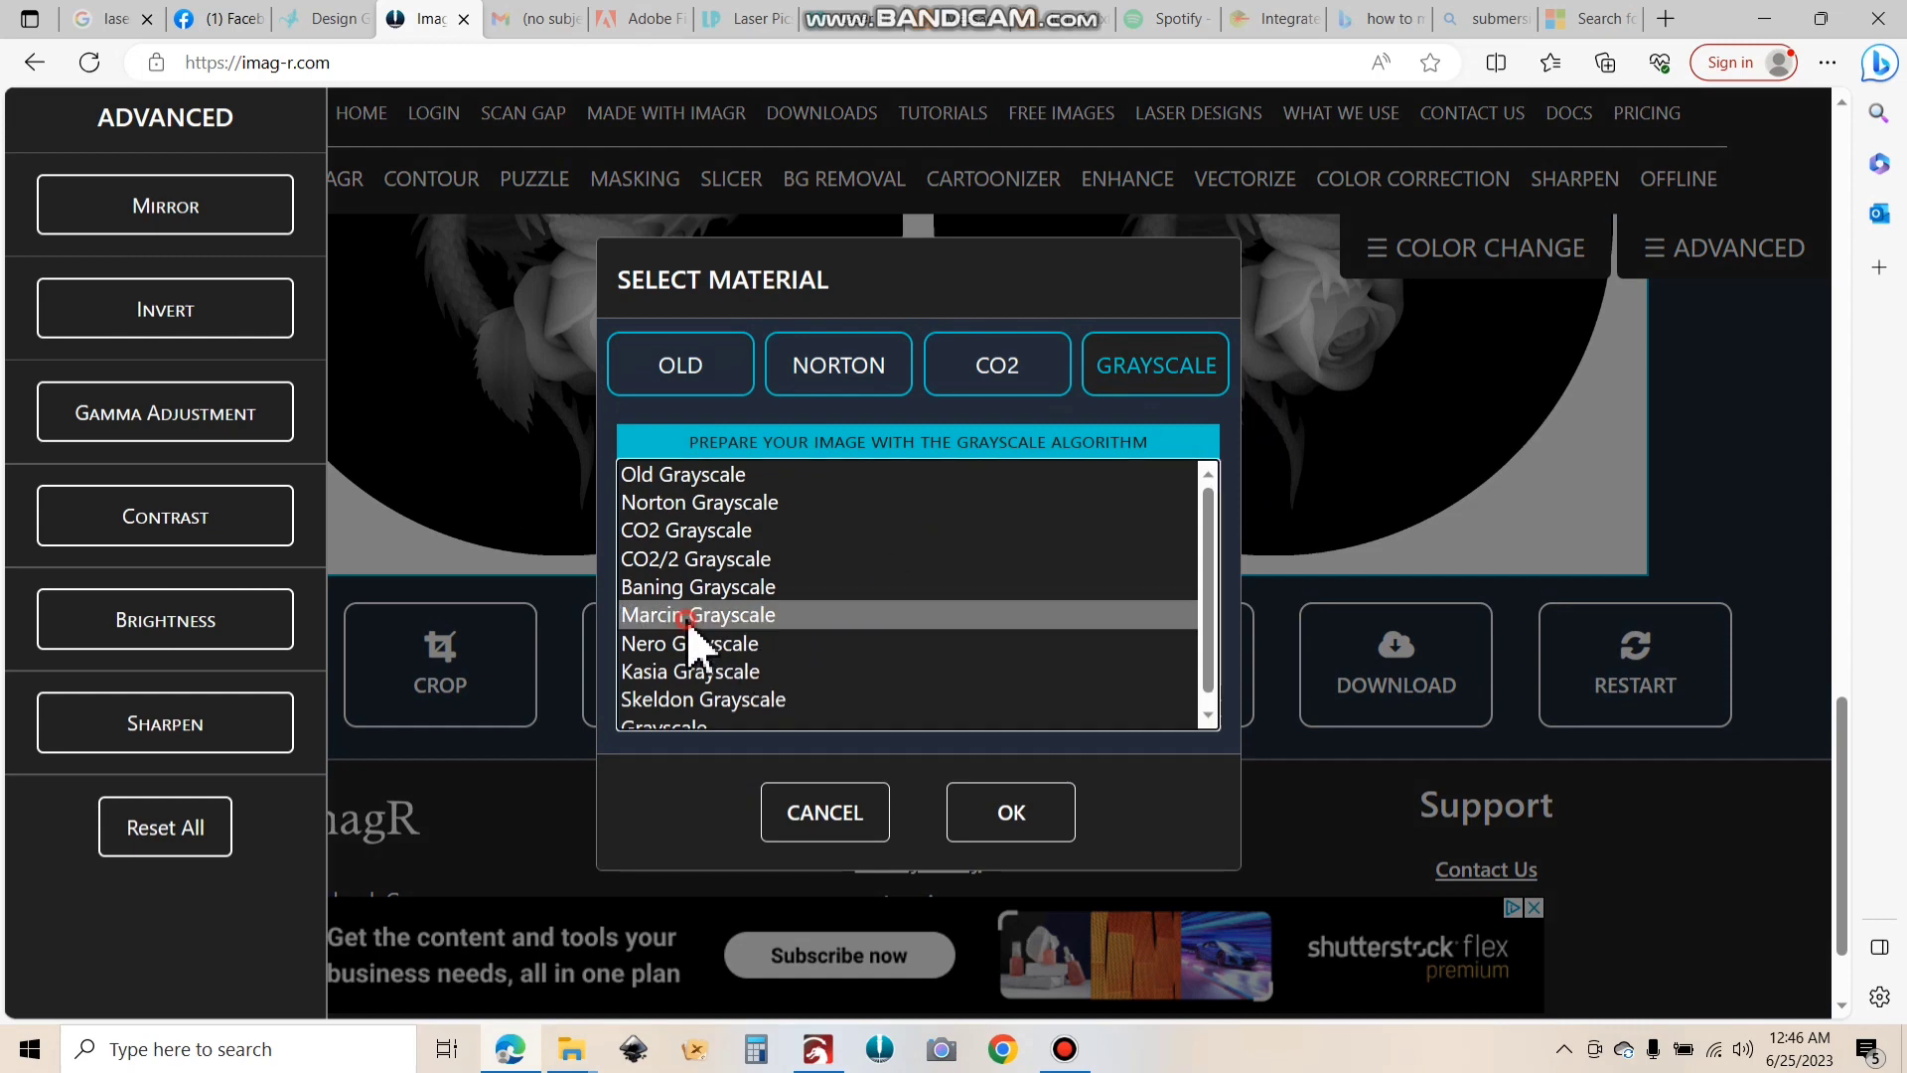
{"action": "left_click", "coordinate": [1011, 824]}
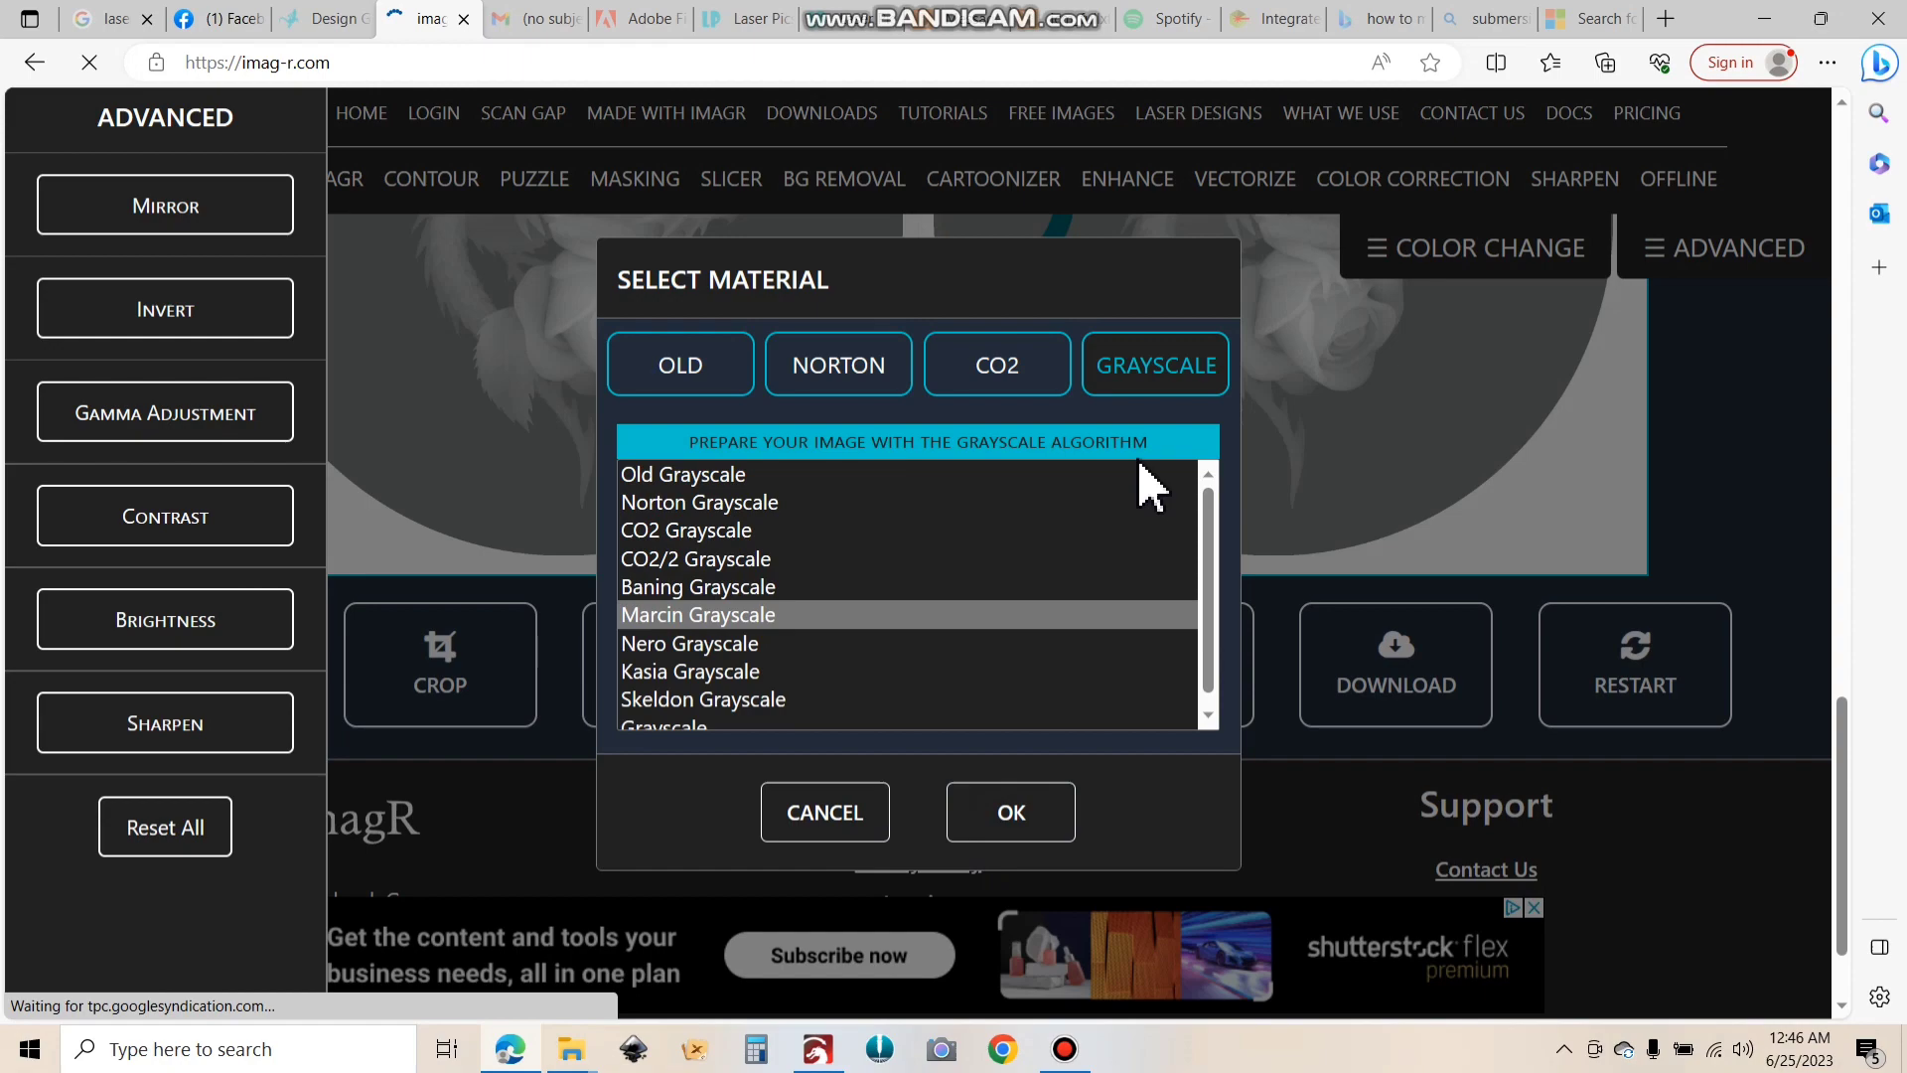
Download the grayscale coin image as video4456-423-marcin-grayscale.png.
{"action": "scroll", "coordinate": [1119, 437], "scroll_direction": "down", "scroll_amount": 5}
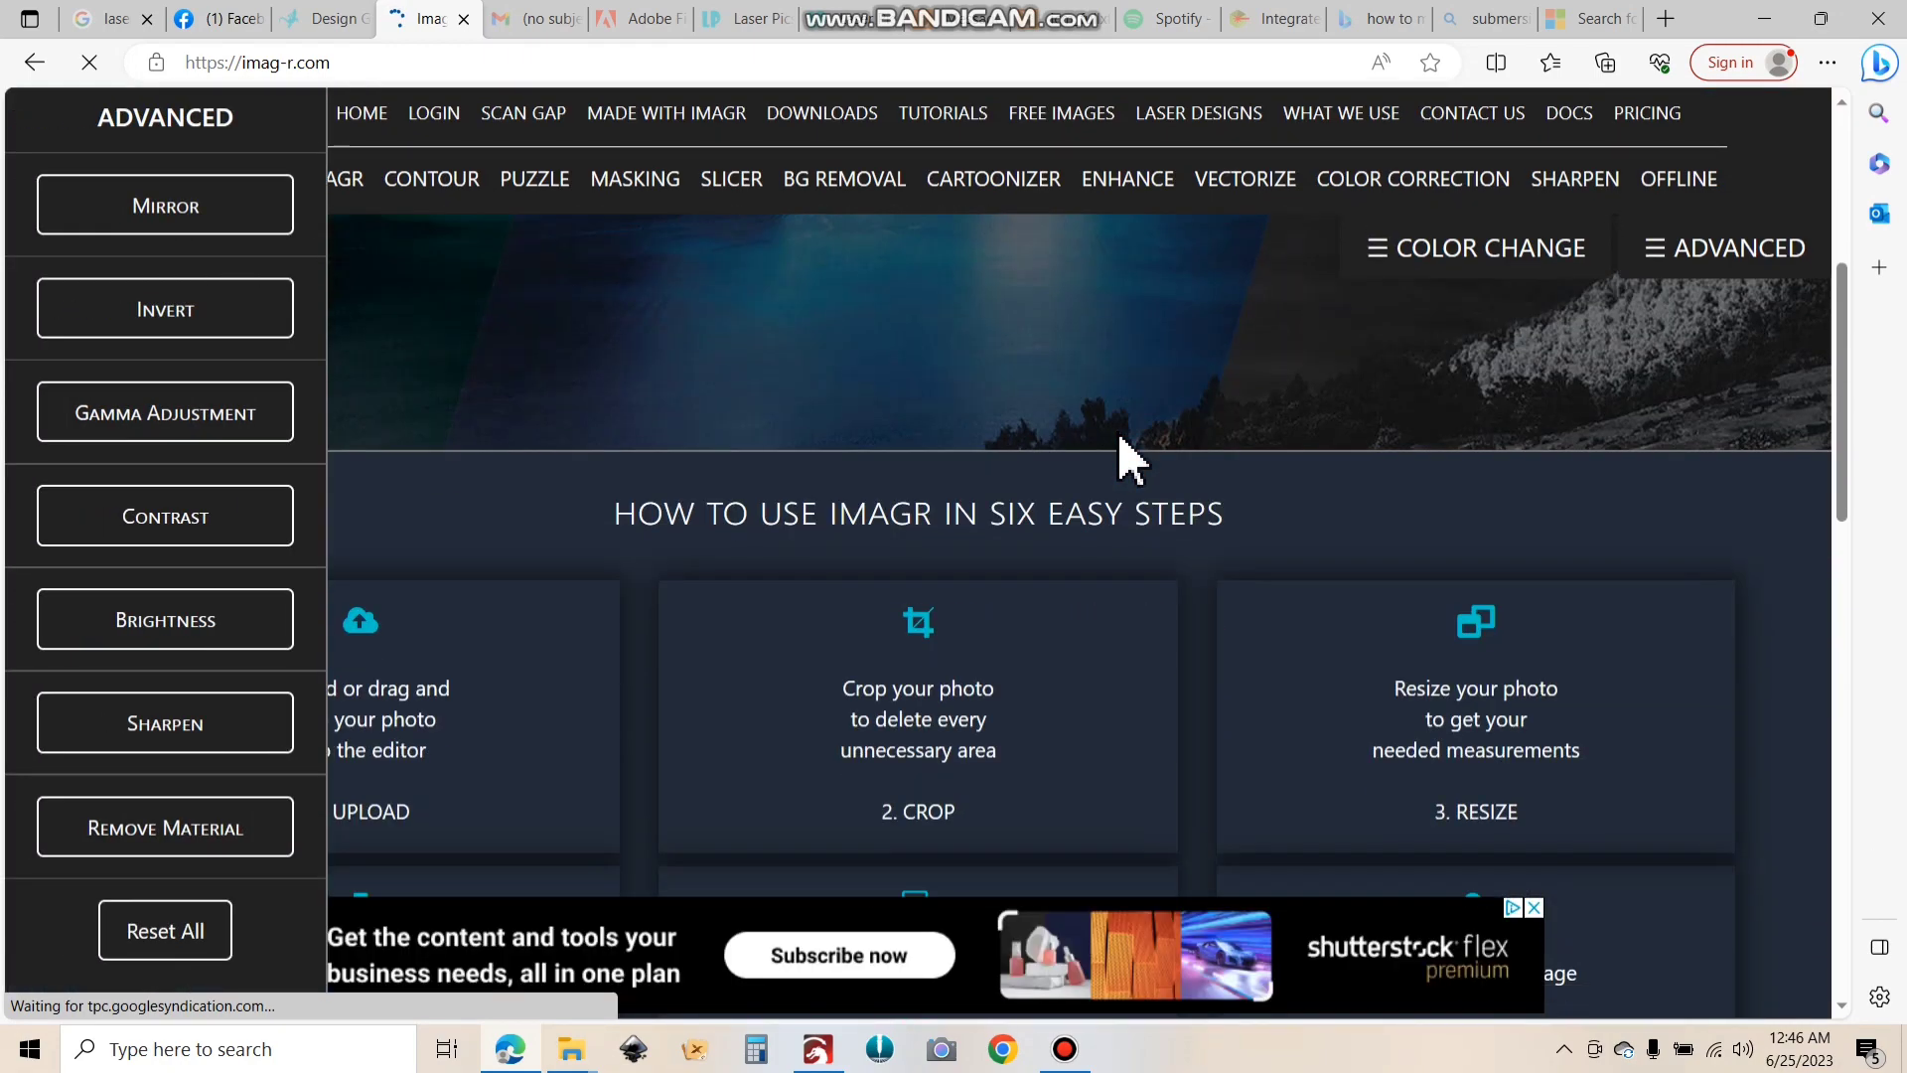
{"action": "scroll", "coordinate": [1120, 437], "scroll_direction": "down", "scroll_amount": 10}
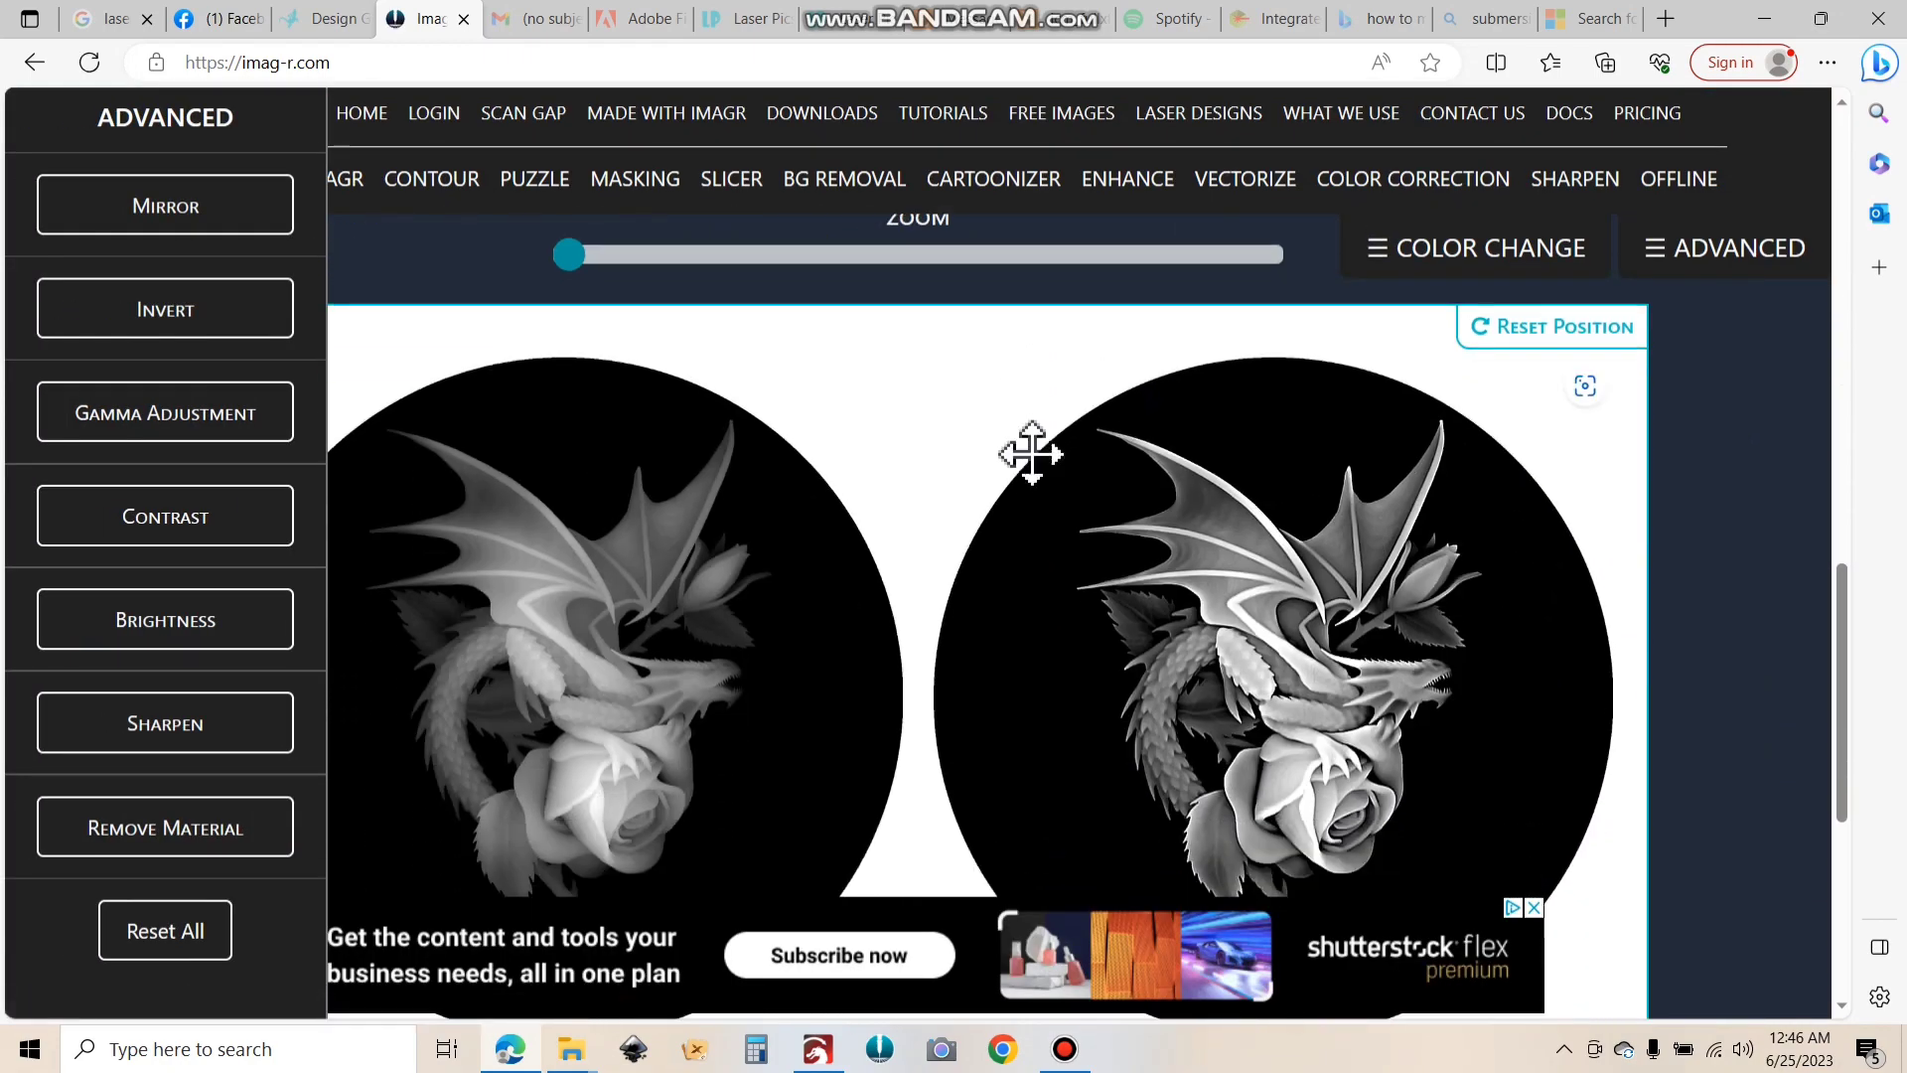
{"action": "scroll", "coordinate": [1032, 454], "scroll_direction": "down", "scroll_amount": 2}
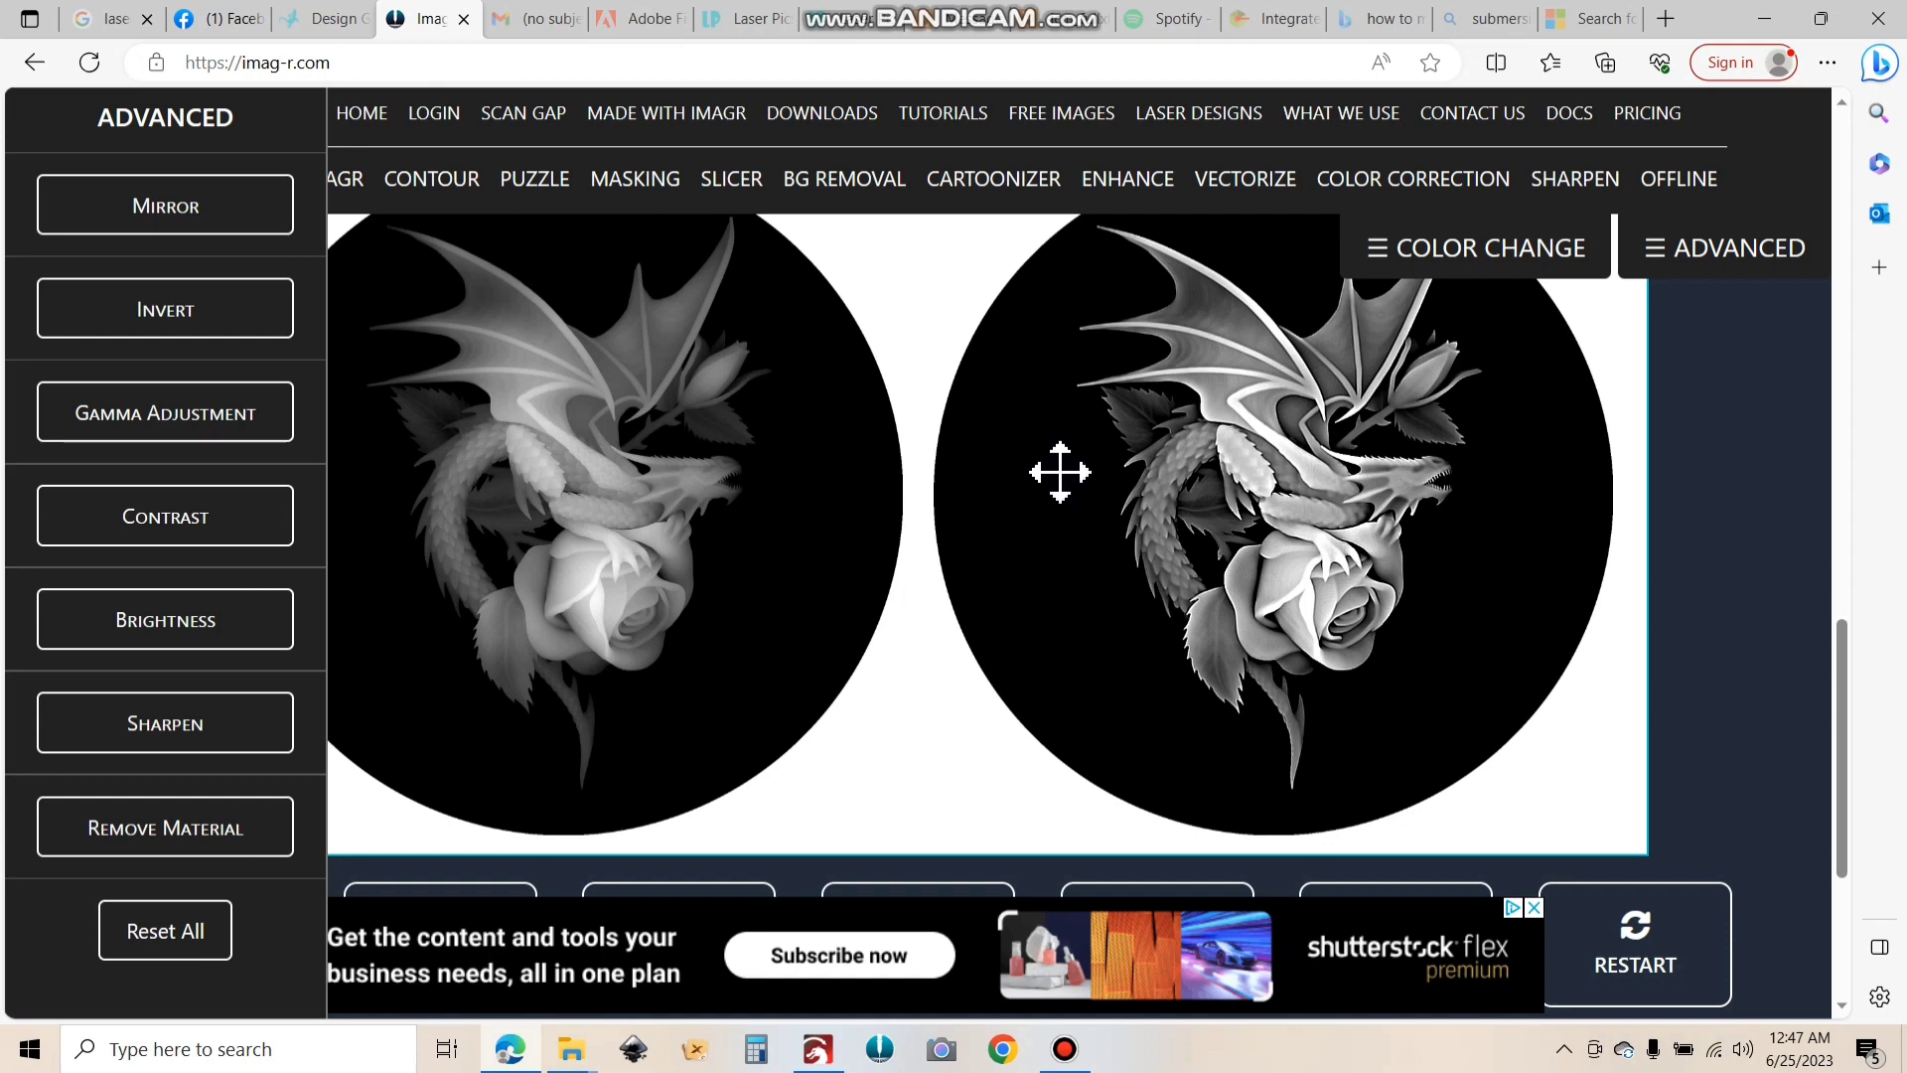
{"action": "scroll", "coordinate": [1060, 472], "scroll_direction": "down", "scroll_amount": 1}
{"action": "left_click", "coordinate": [1397, 844]}
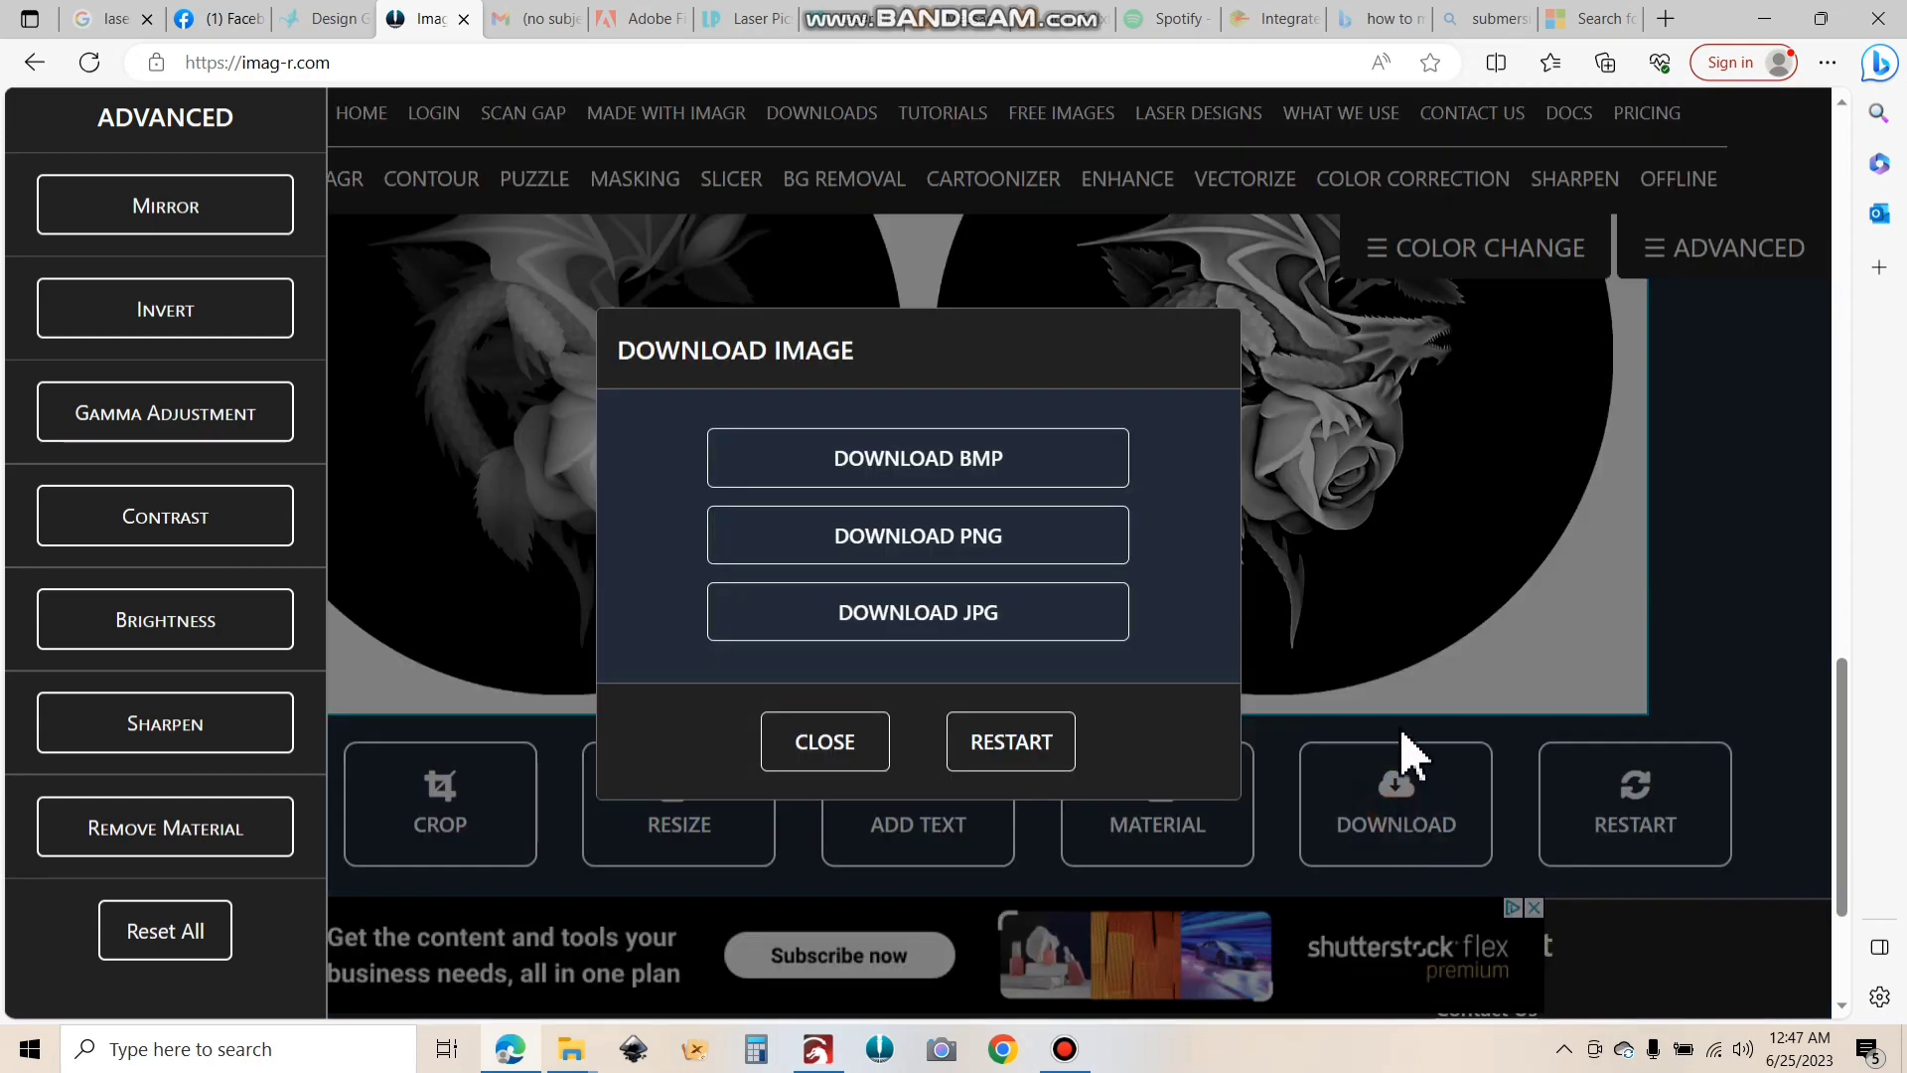
{"action": "left_click", "coordinate": [939, 661]}
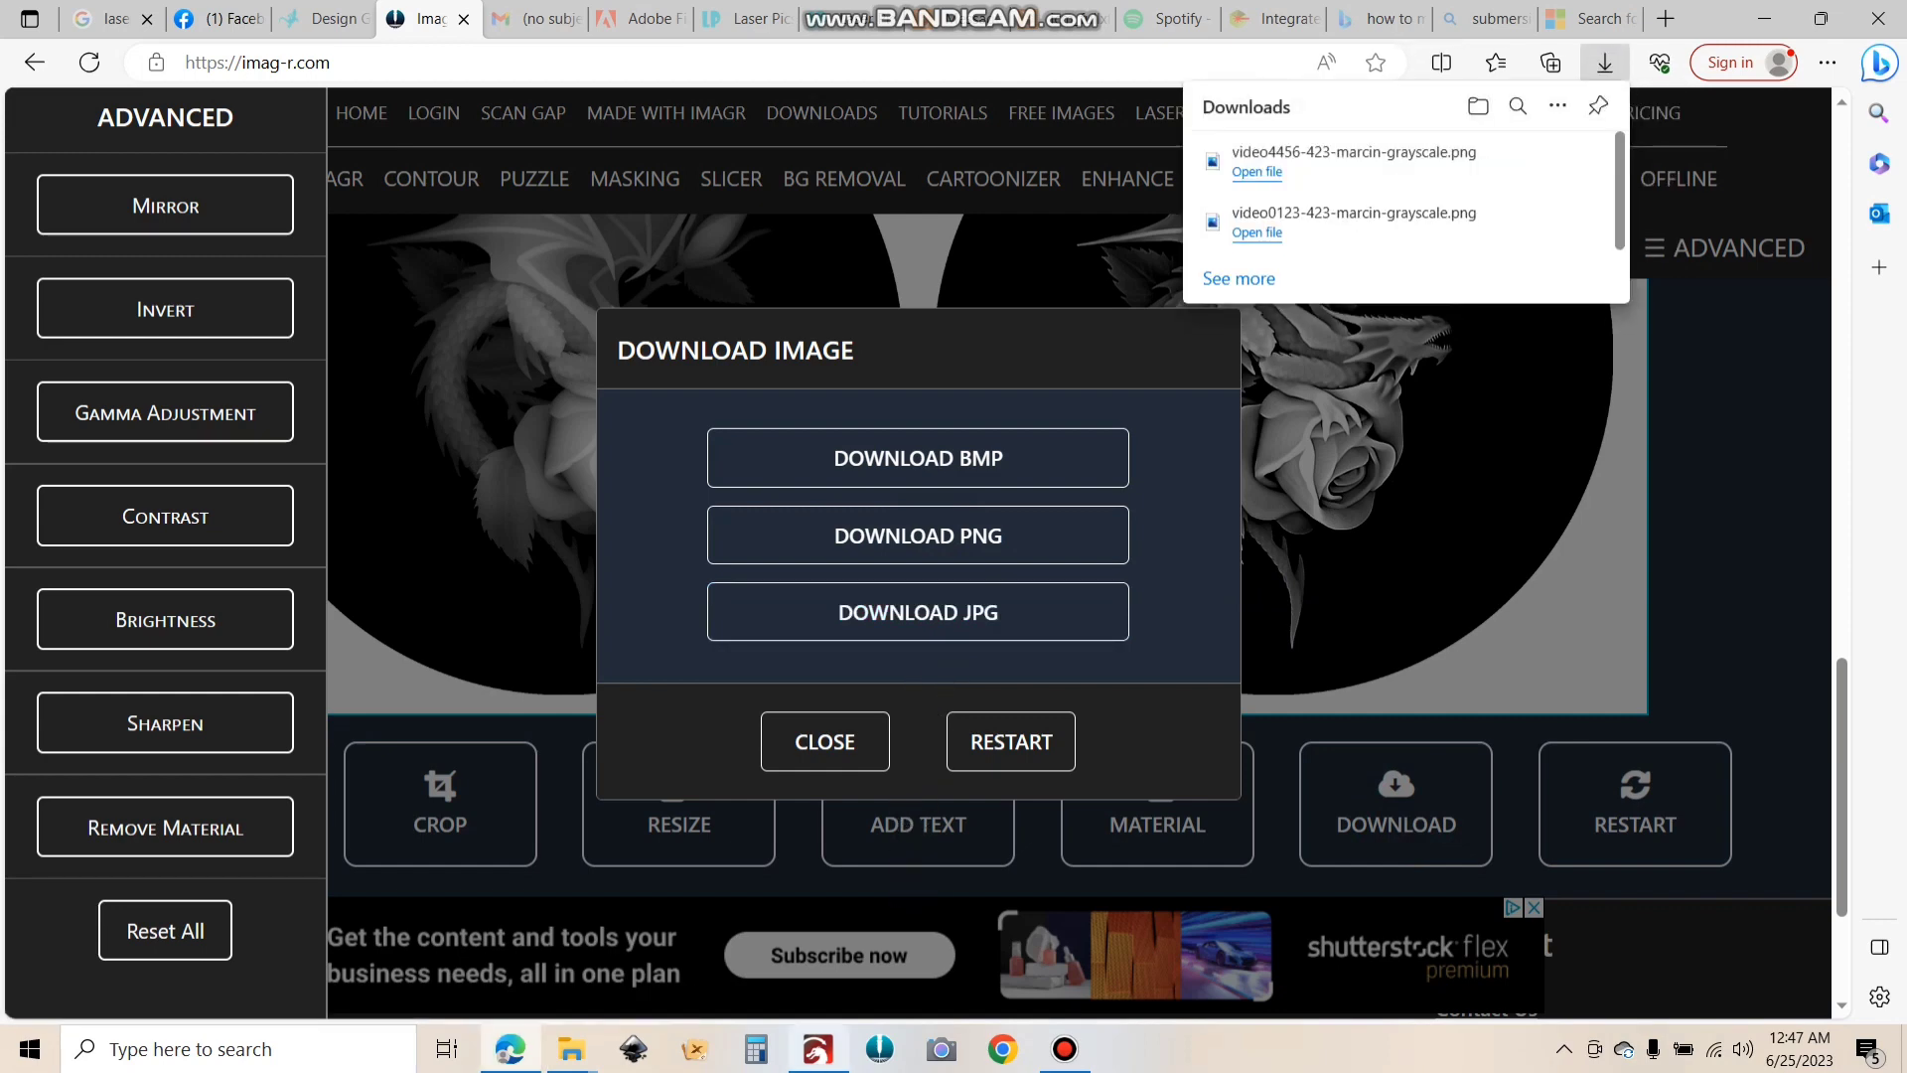
In LightBurn, import the downloaded grayscale dragon PNG and assign it to layer C13.
{"action": "left_click", "coordinate": [816, 893]}
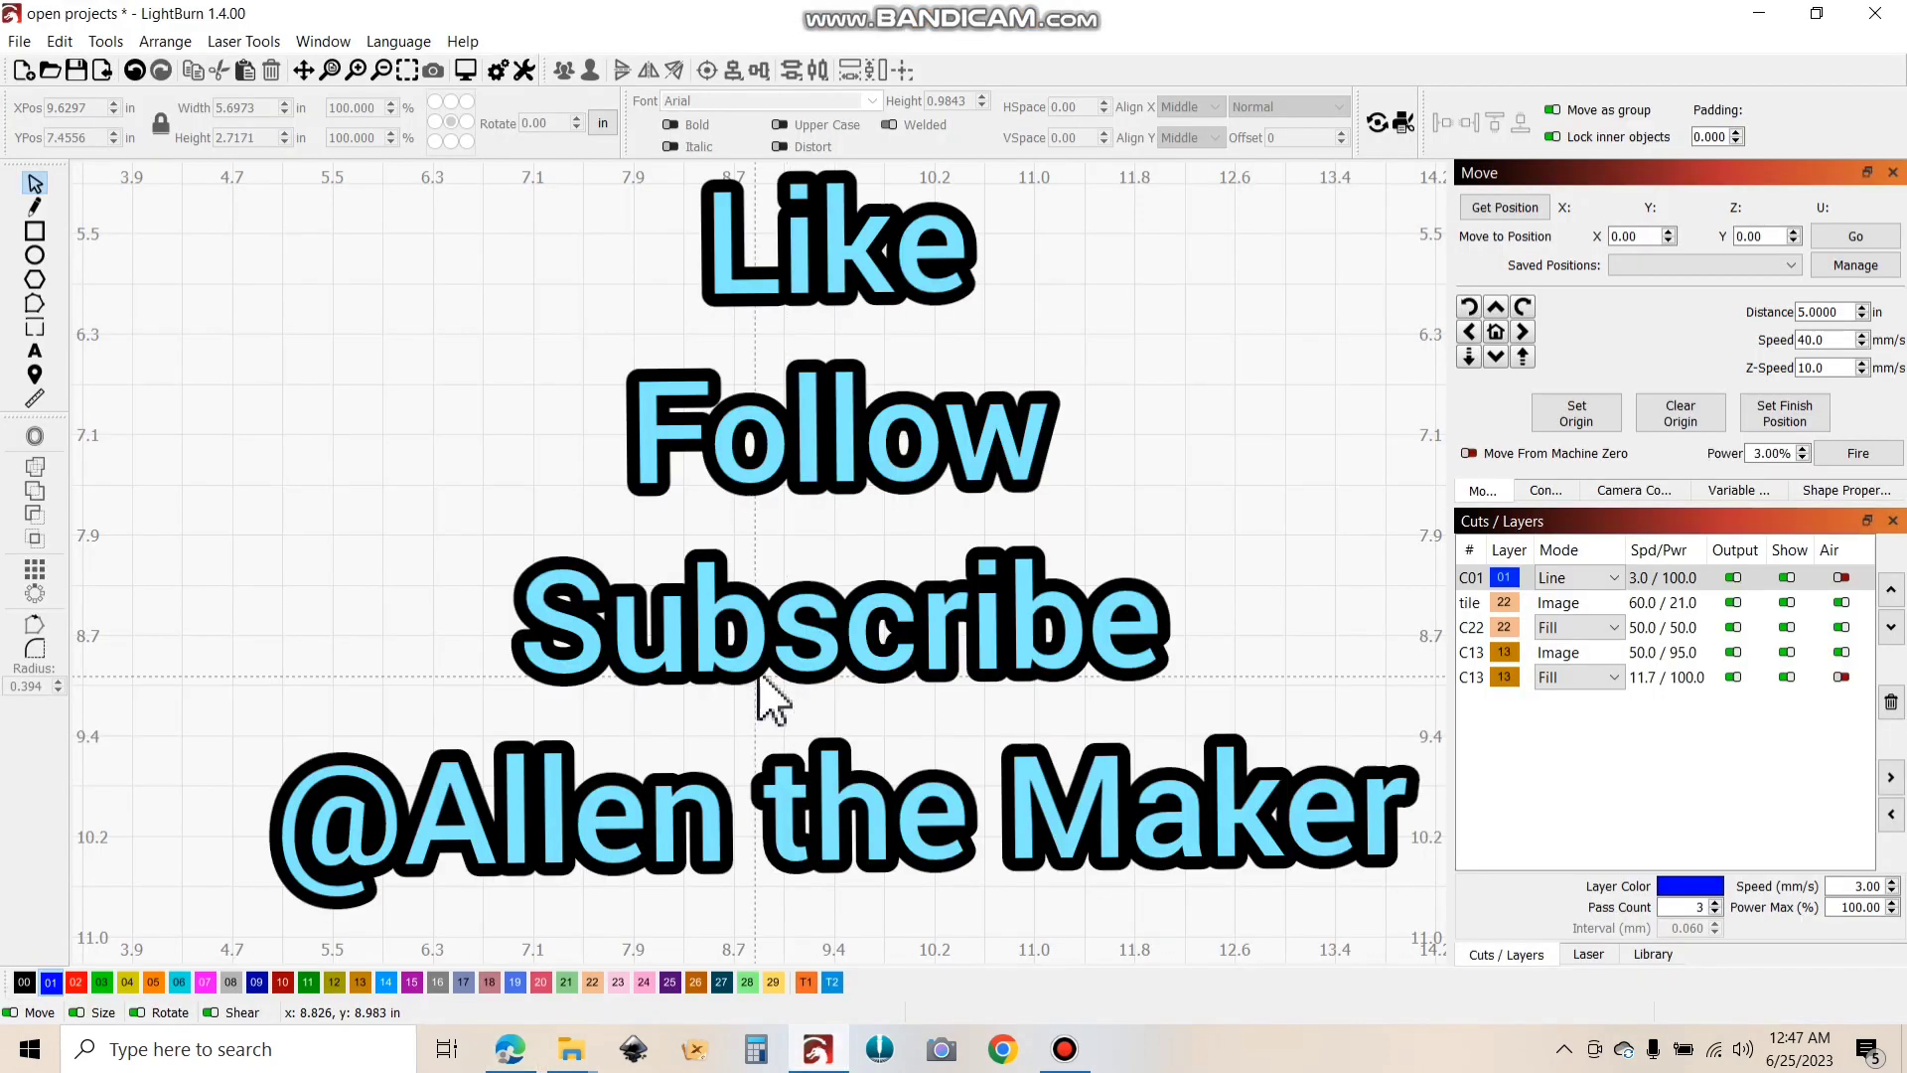
{"action": "scroll", "coordinate": [758, 520], "scroll_direction": "down", "scroll_amount": 3}
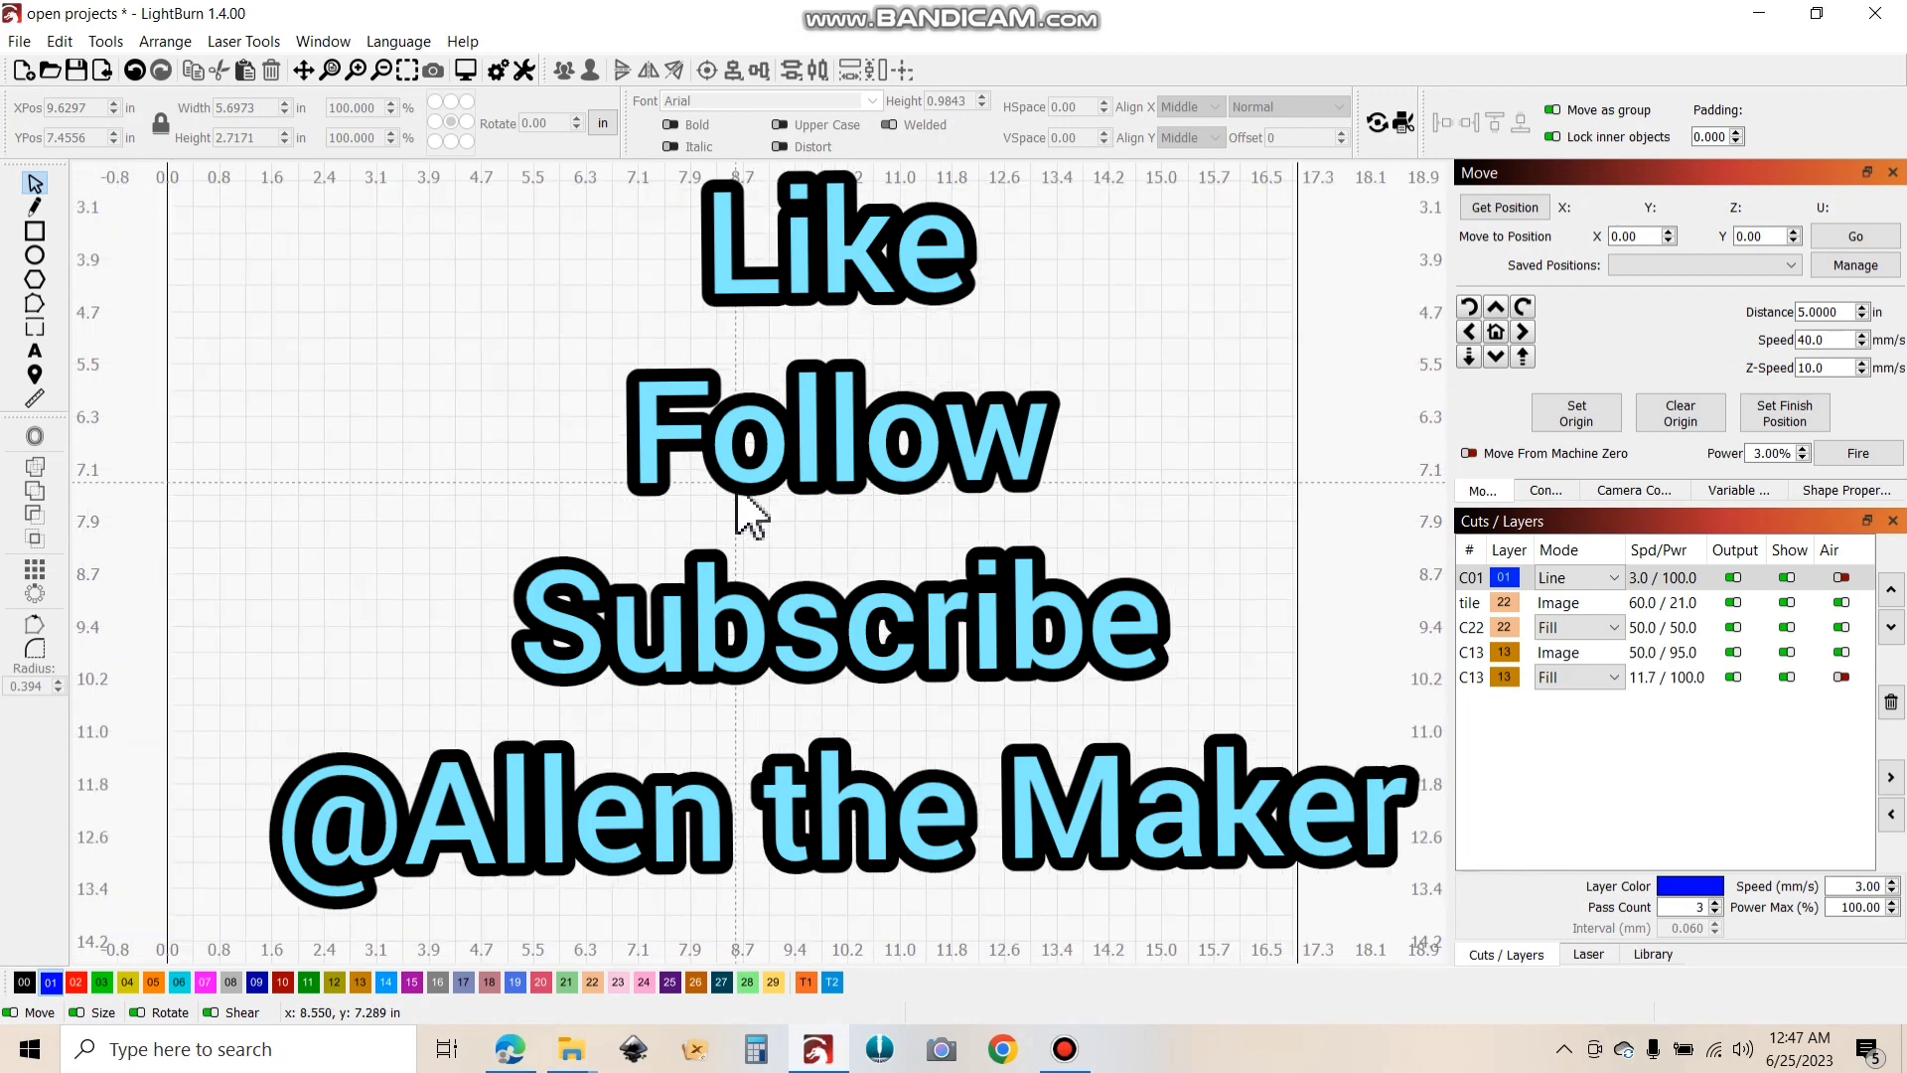
{"action": "left_click", "coordinate": [101, 70]}
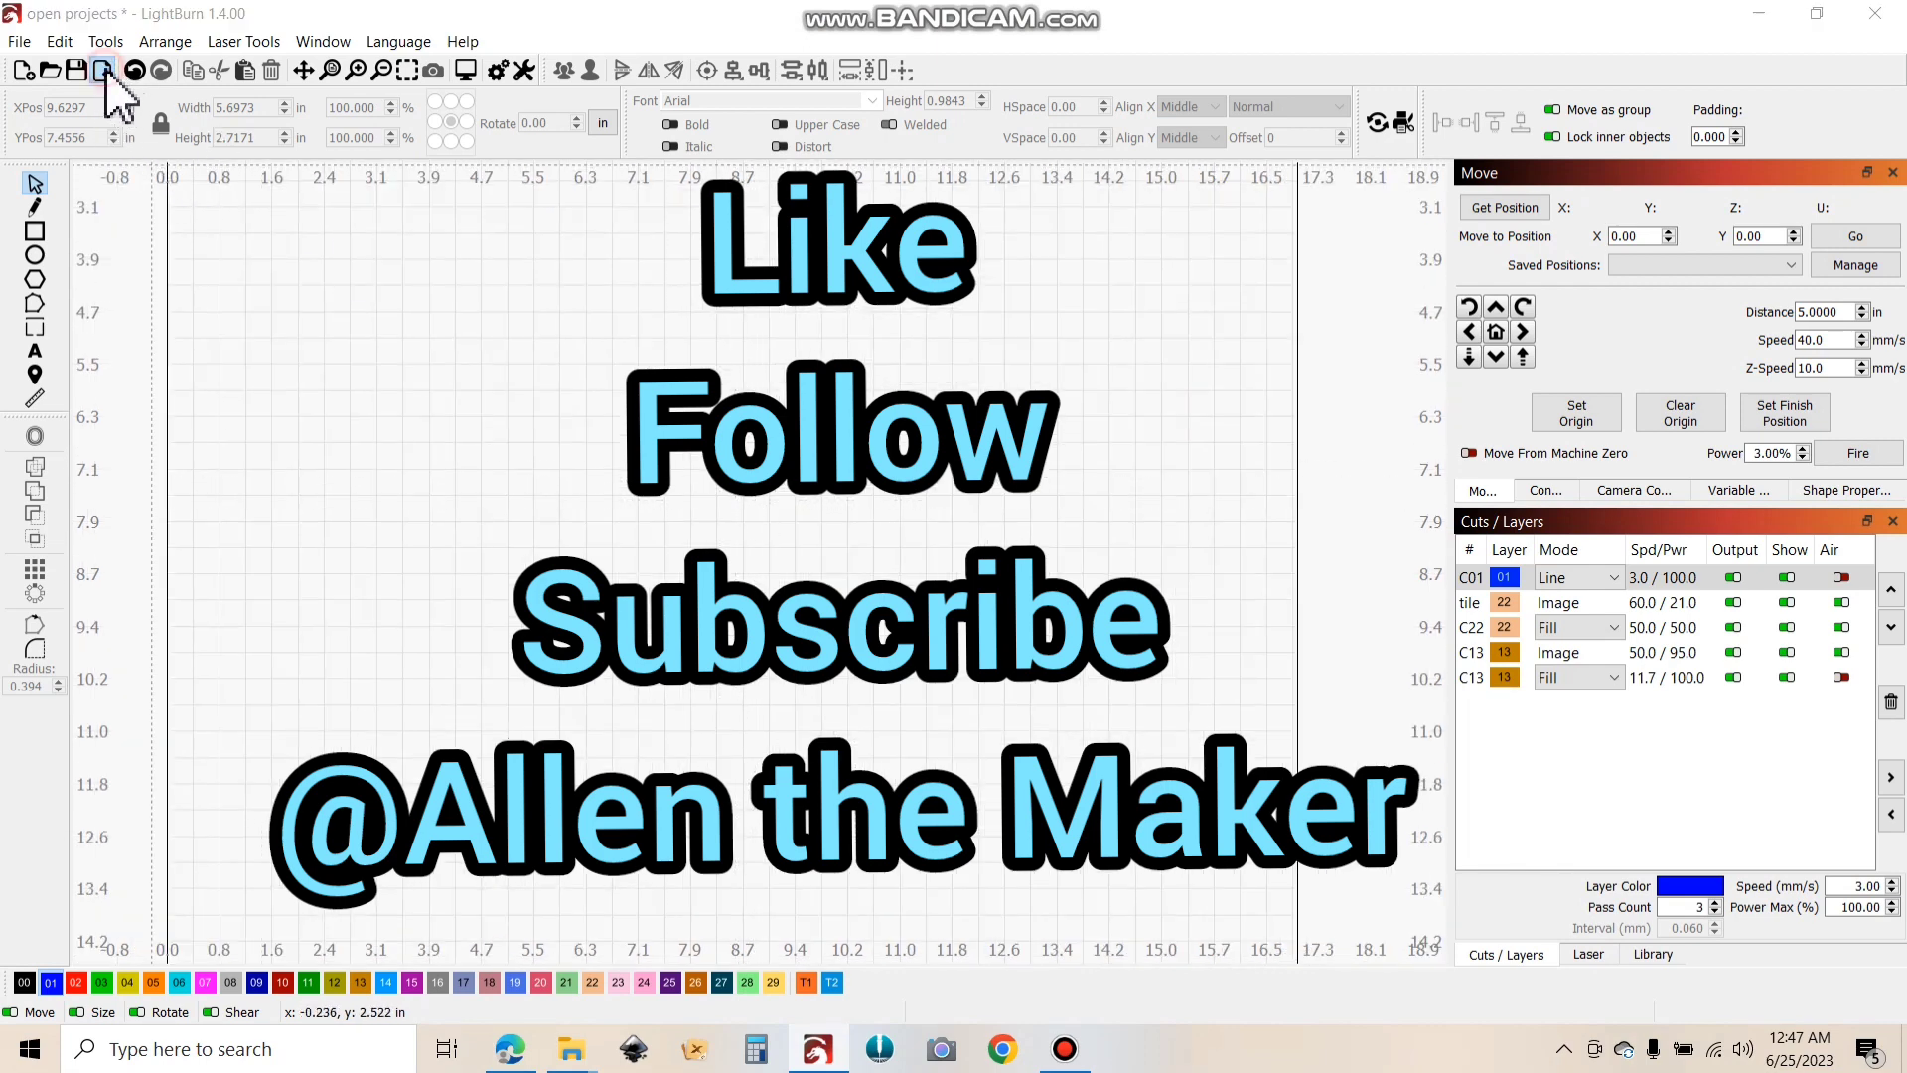
{"action": "double_click", "coordinate": [630, 307]}
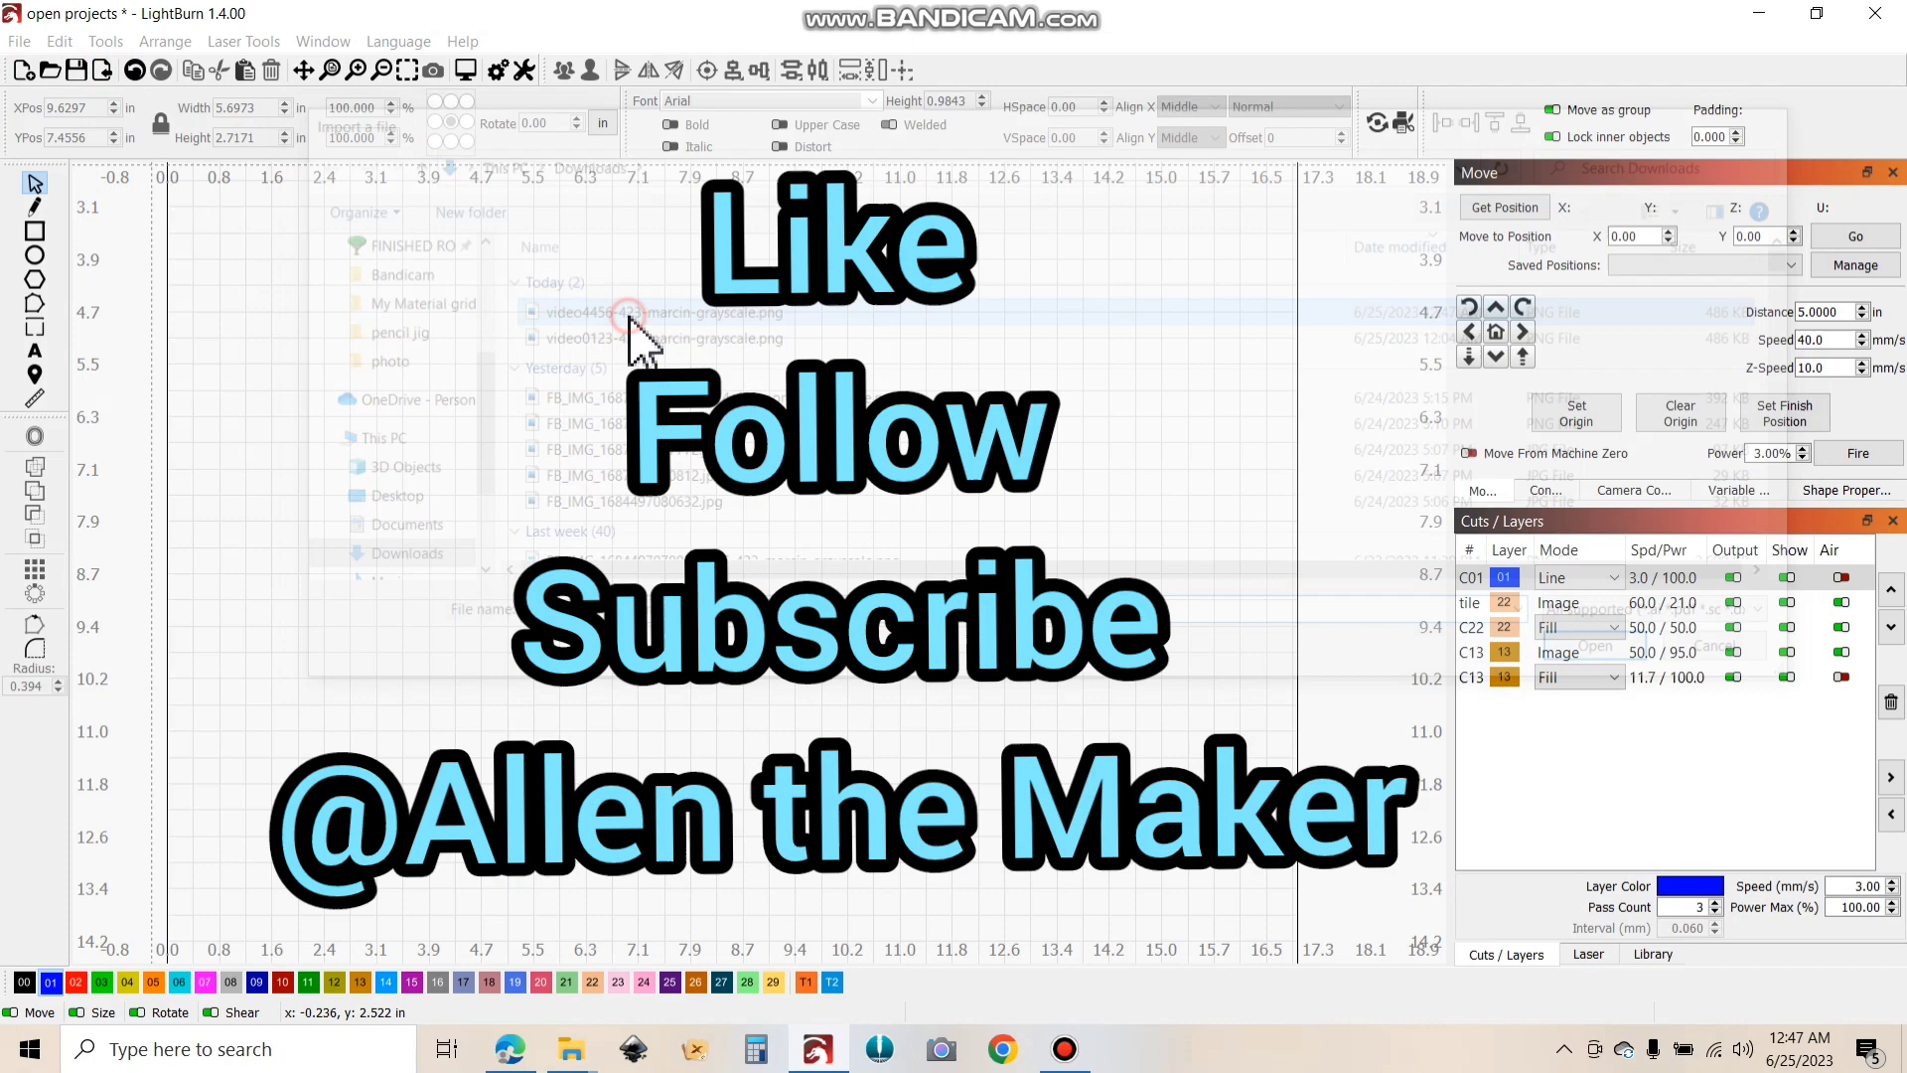
{"action": "scroll", "coordinate": [850, 606], "scroll_direction": "up", "scroll_amount": 4}
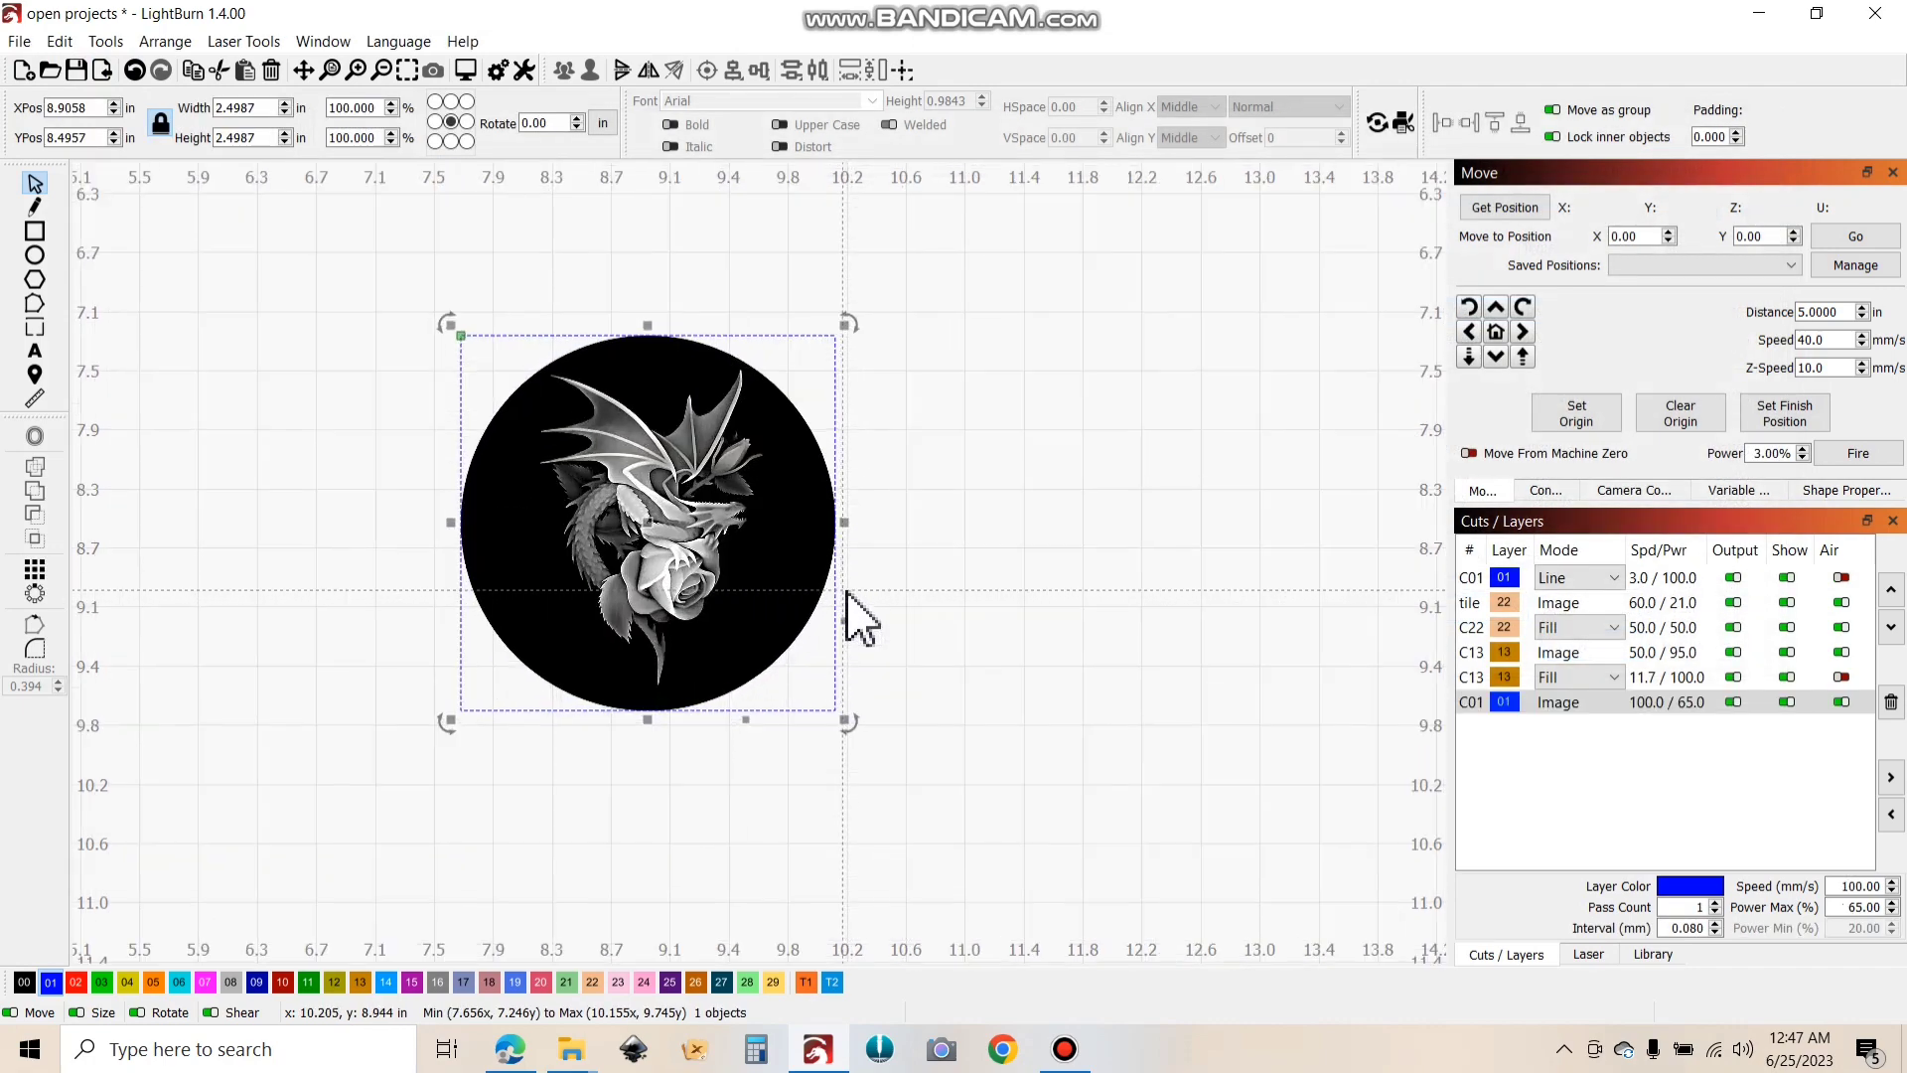
{"action": "scroll", "coordinate": [848, 593], "scroll_direction": "up", "scroll_amount": 2}
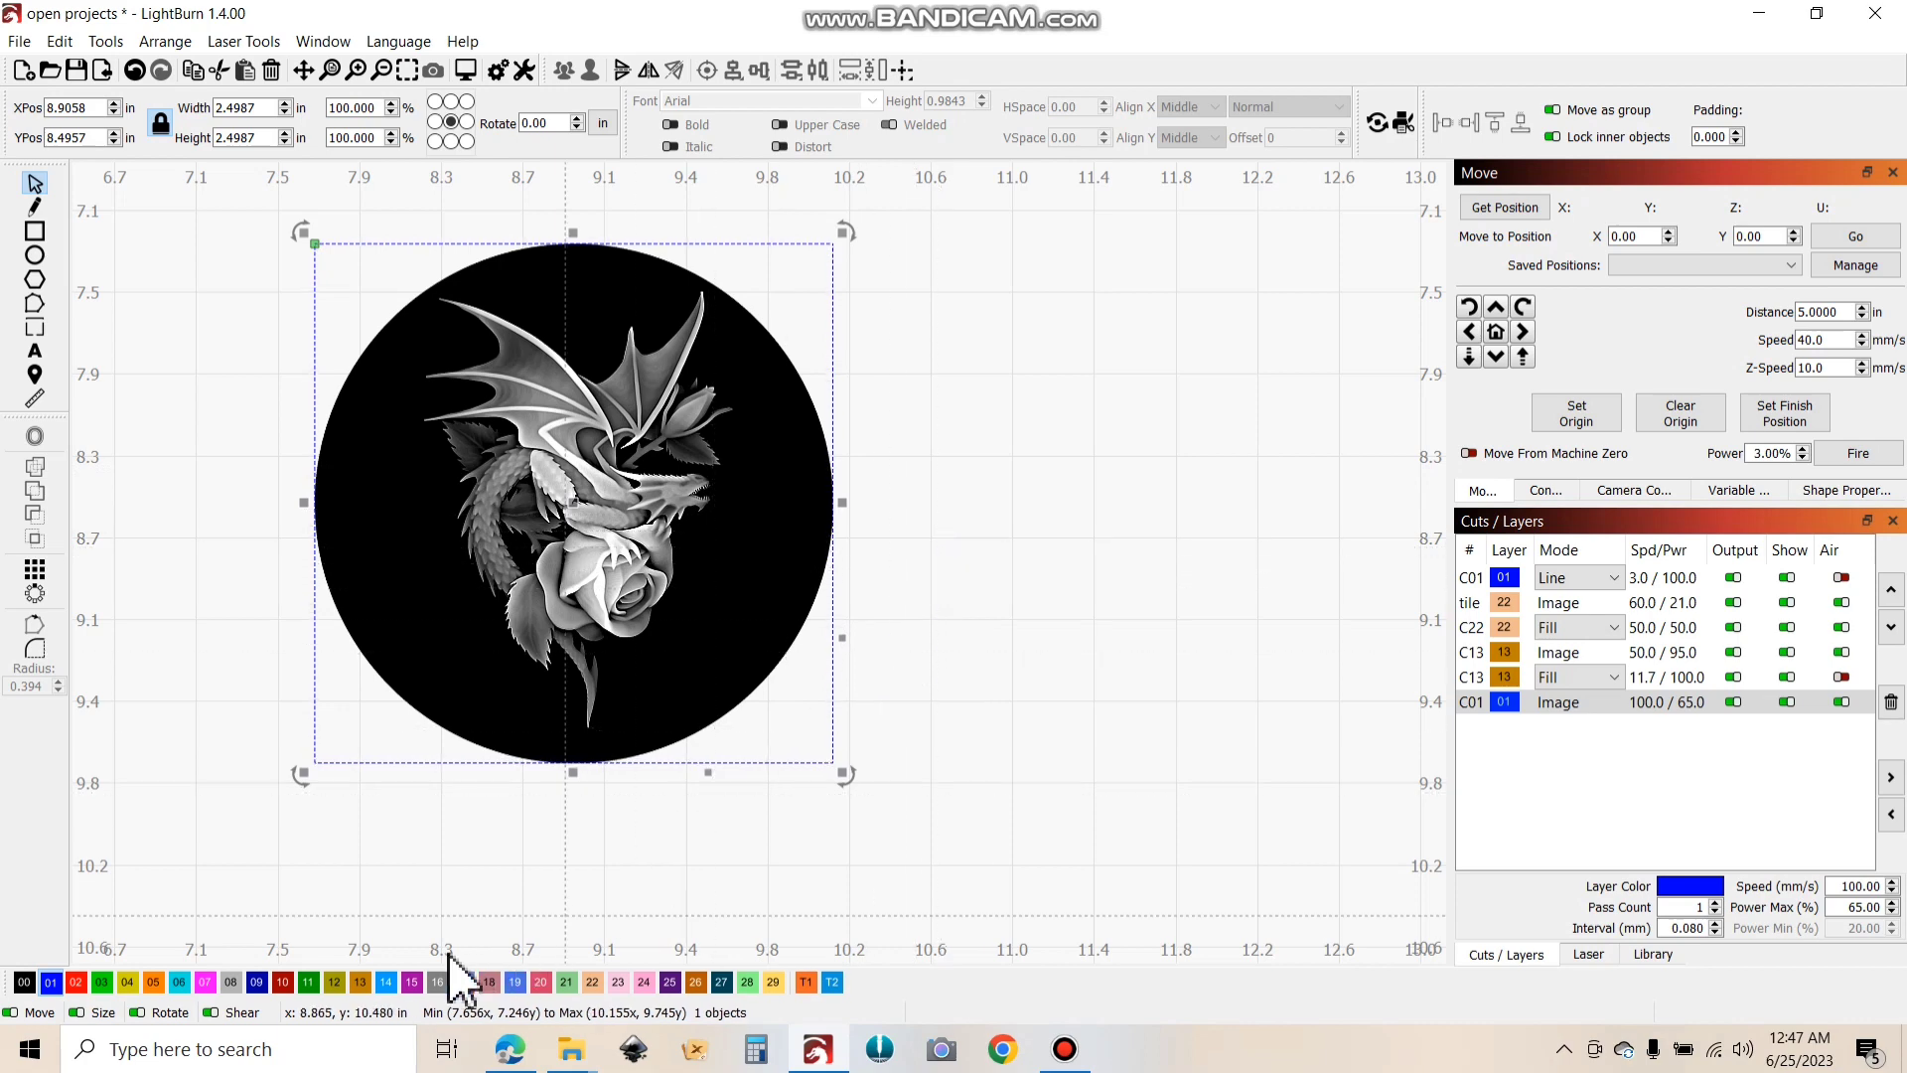
{"action": "left_click", "coordinate": [359, 982]}
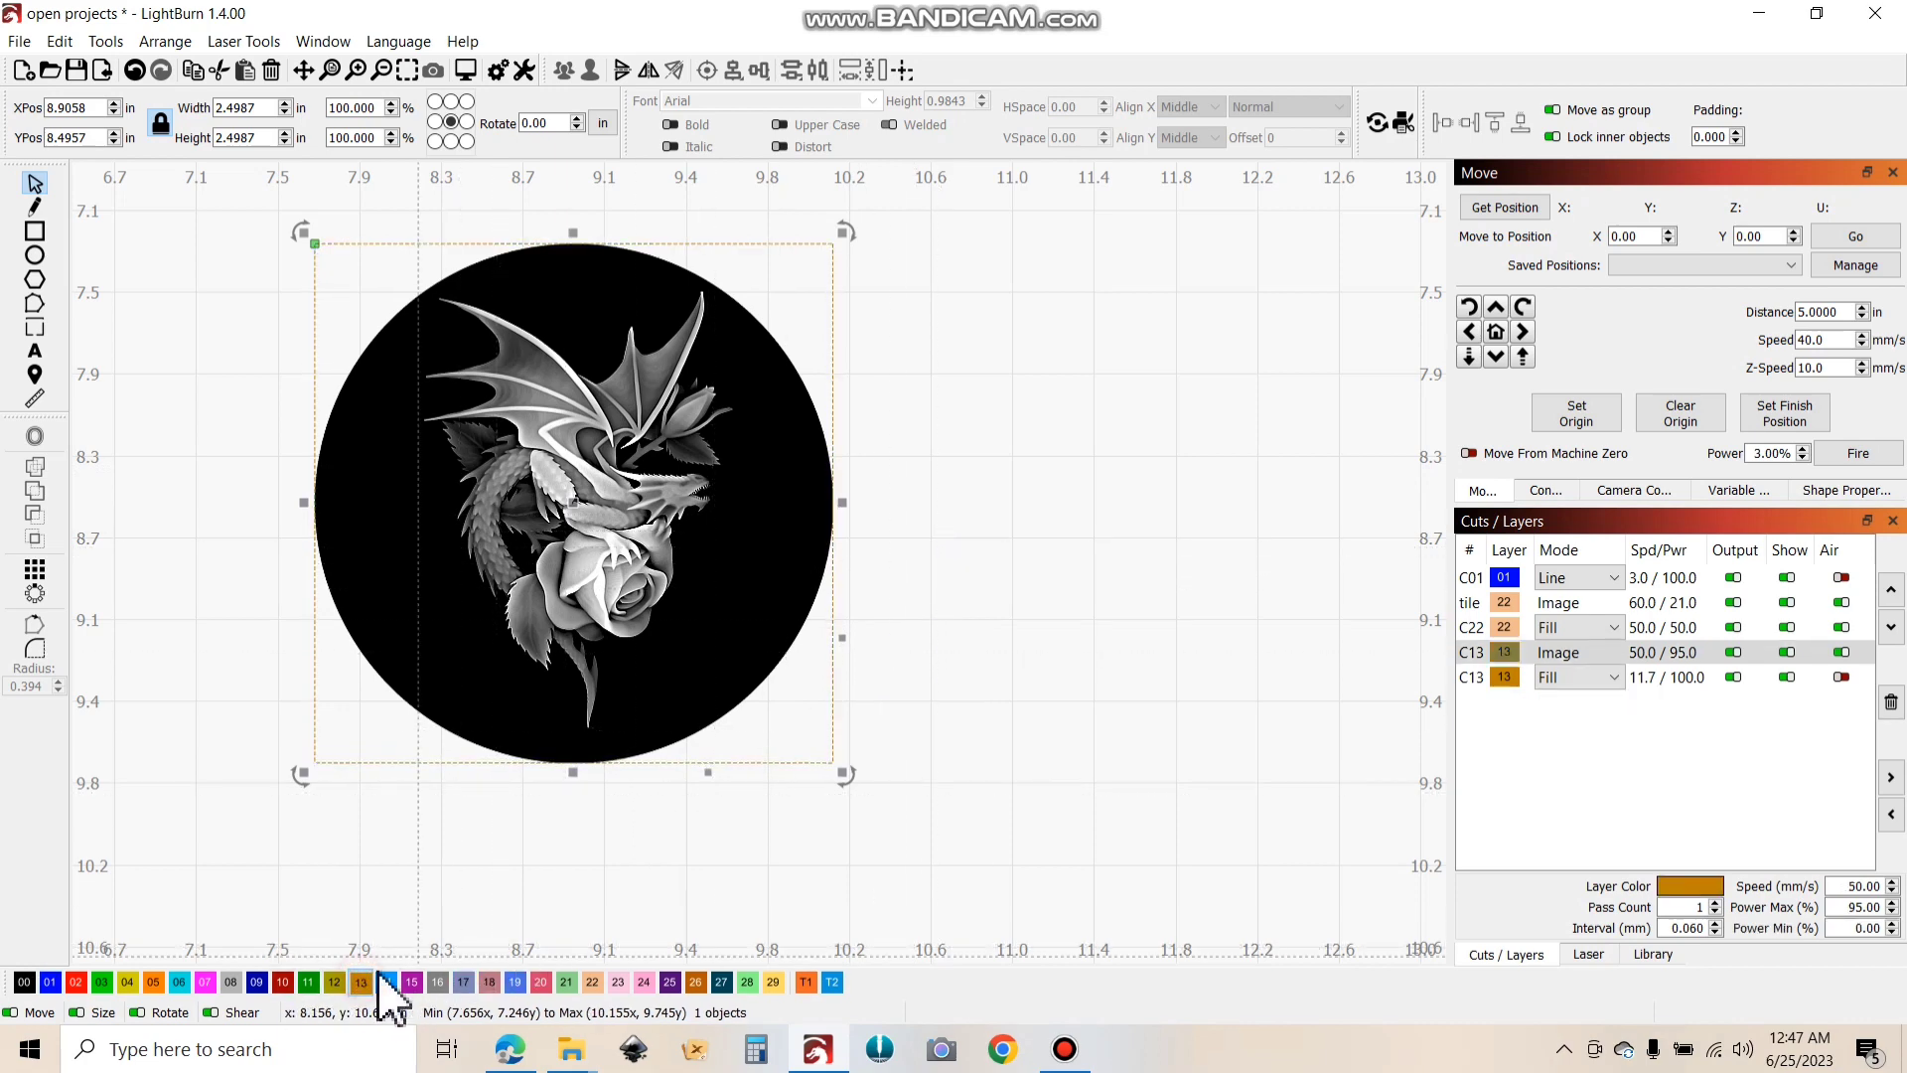
{"action": "double_click", "coordinate": [1676, 654]}
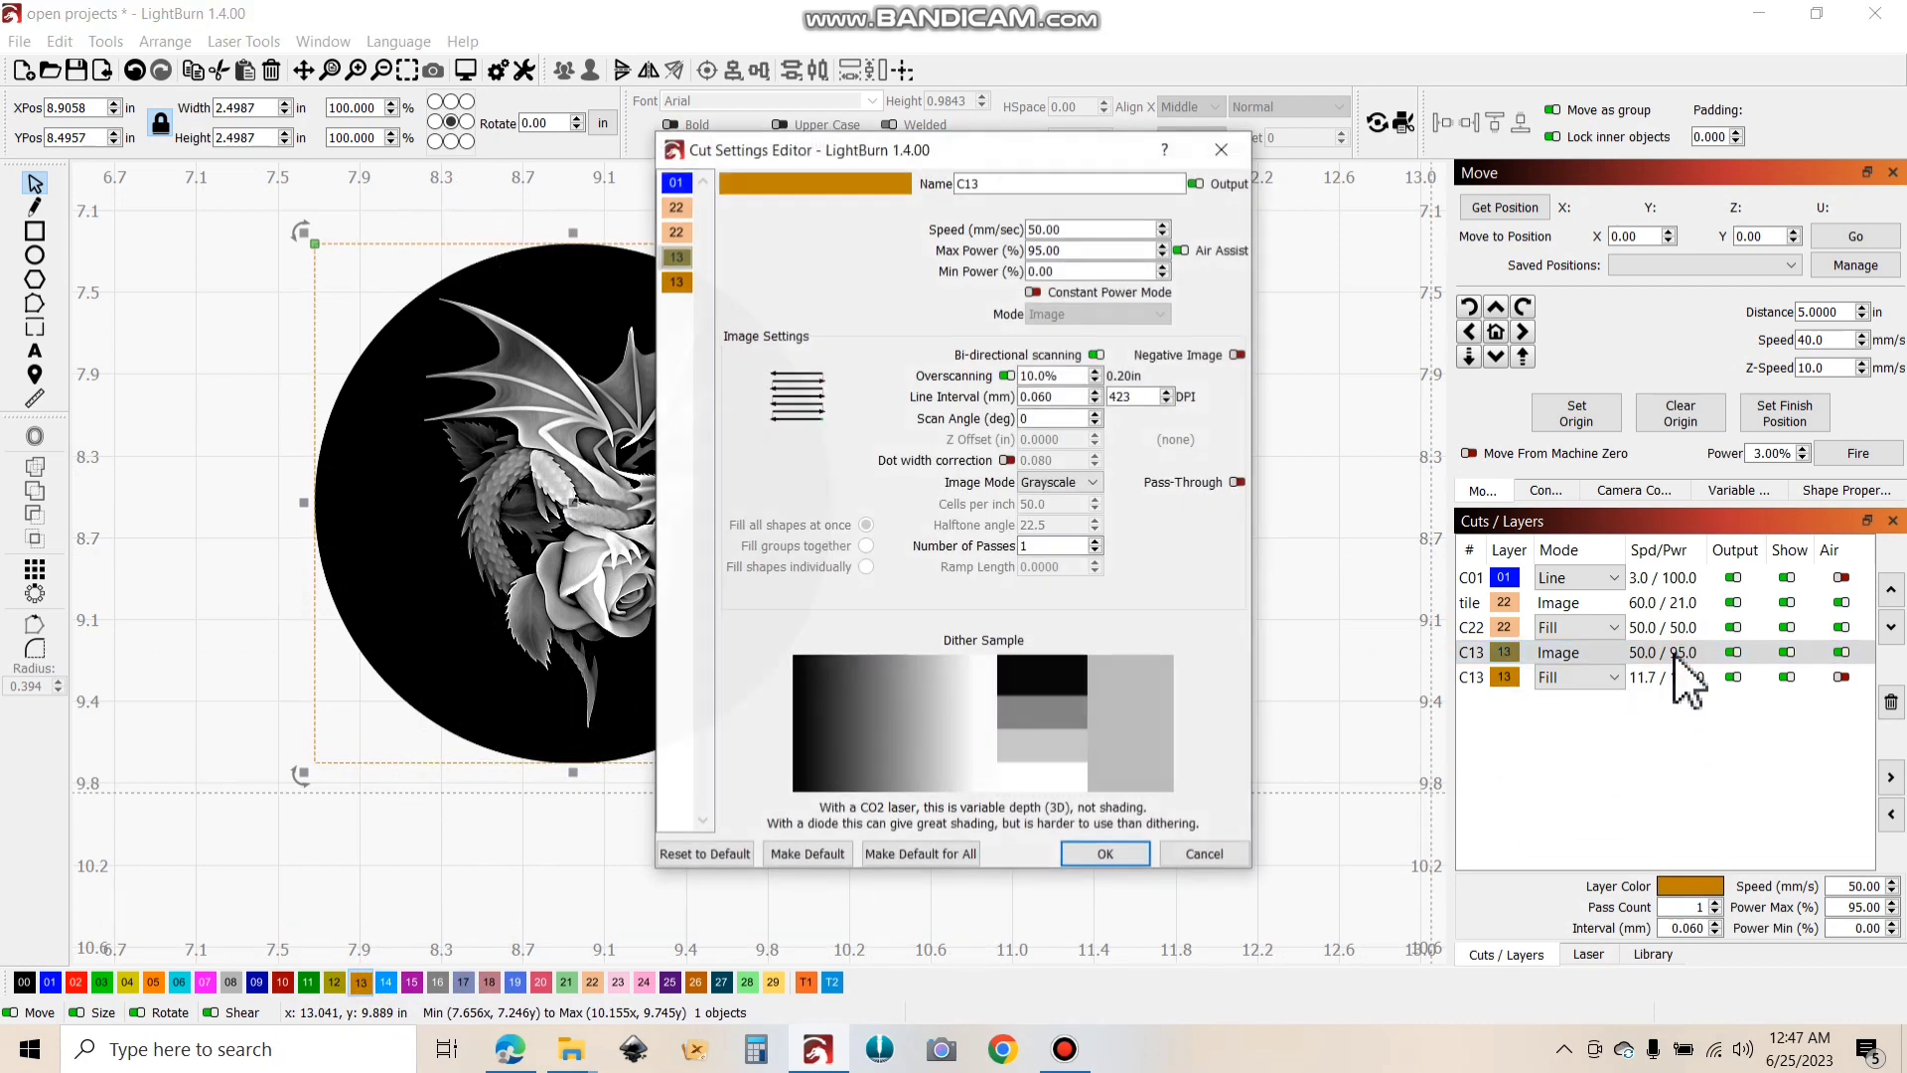
{"action": "left_click_drag", "start_coordinate": [1005, 162], "coordinate": [1243, 159]}
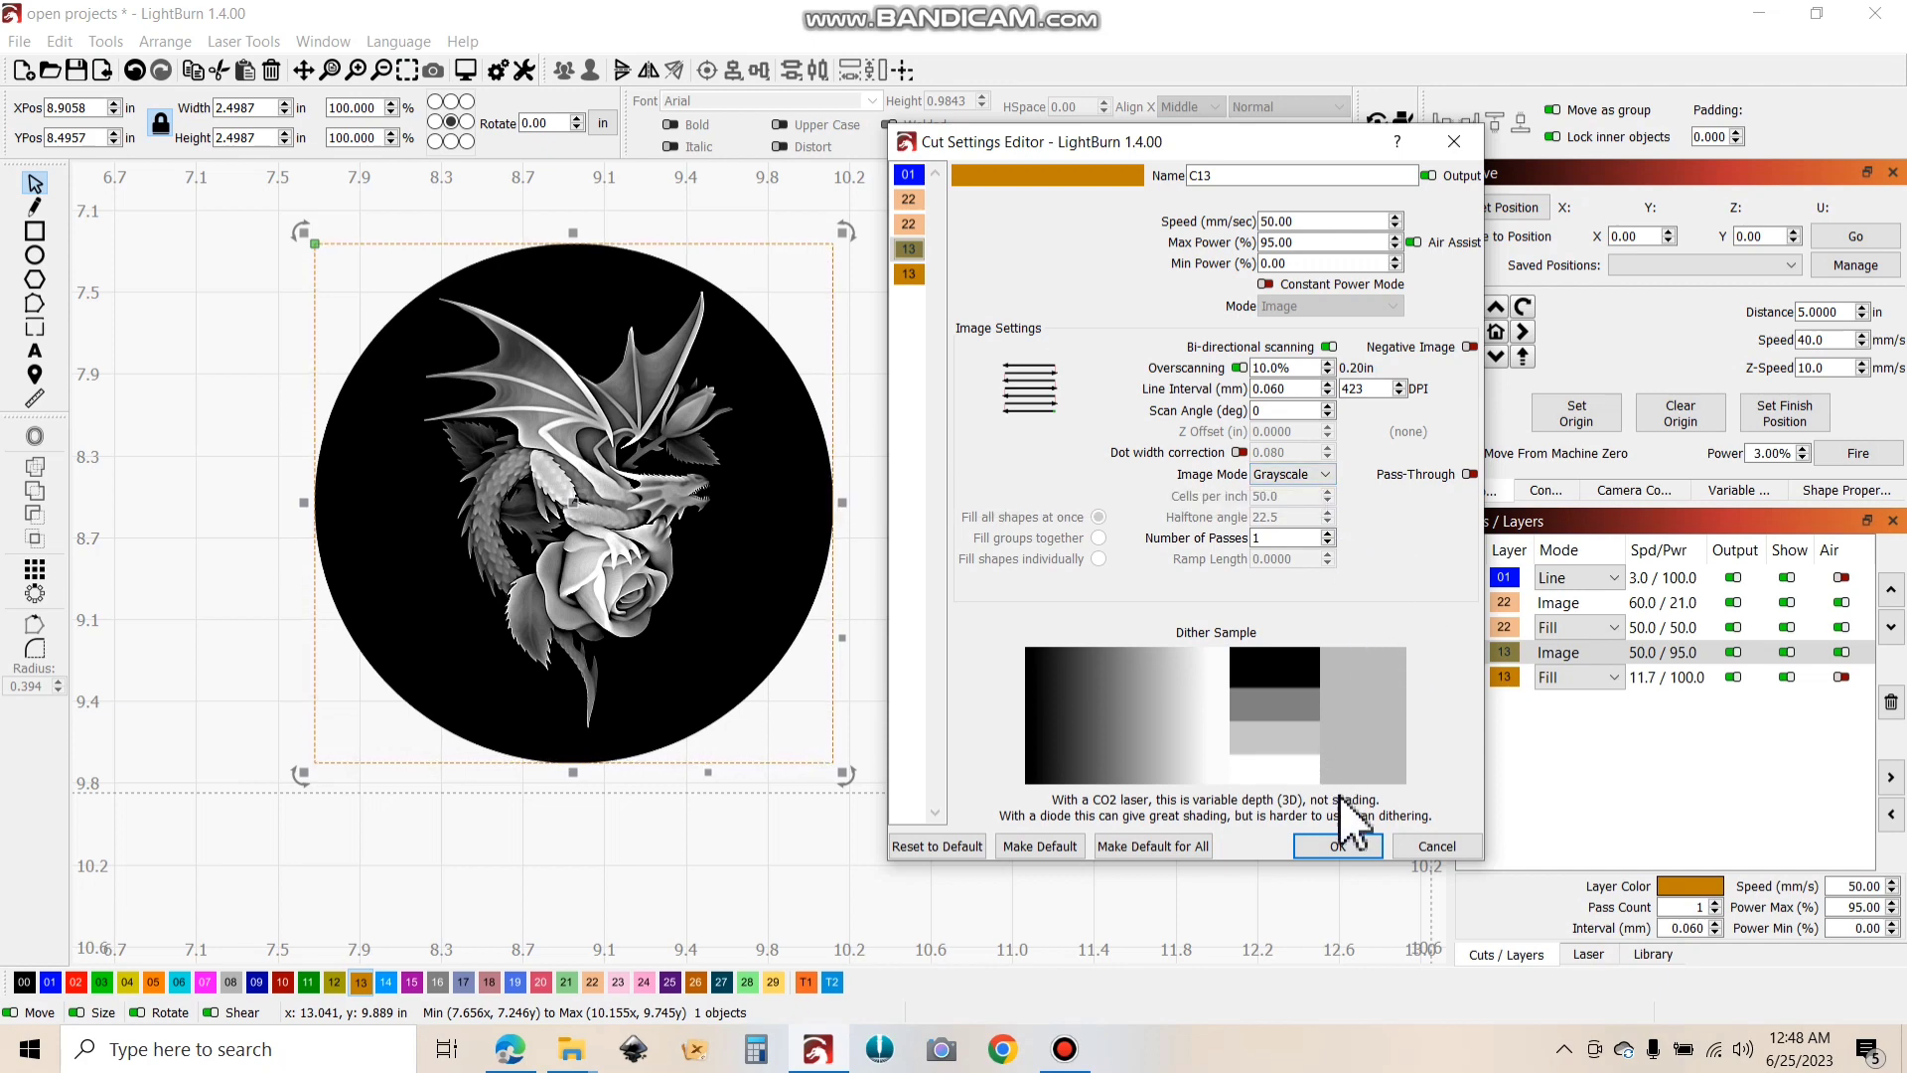
{"action": "left_click", "coordinate": [1336, 847]}
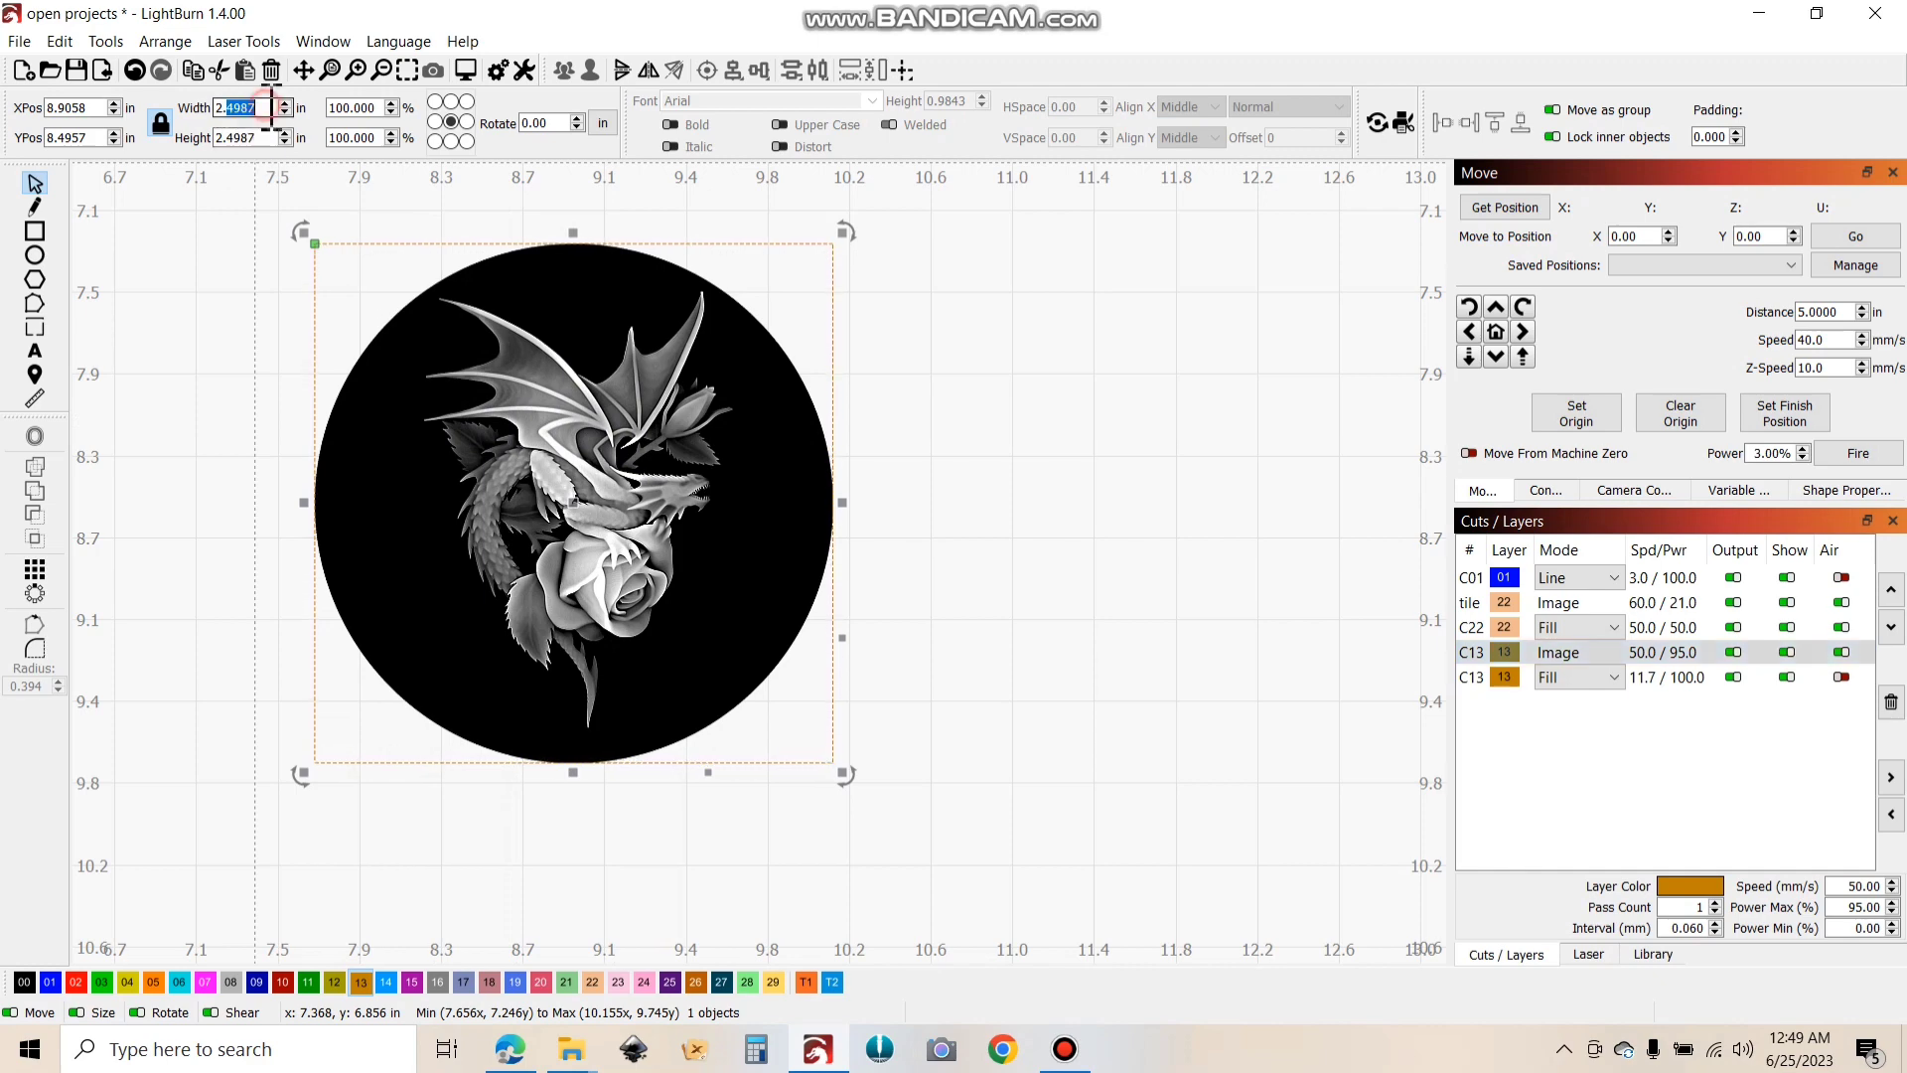
Check the image width, then draw a circle beside it on line layer C01.
{"action": "double_click", "coordinate": [272, 107]}
{"action": "left_click", "coordinate": [219, 250]}
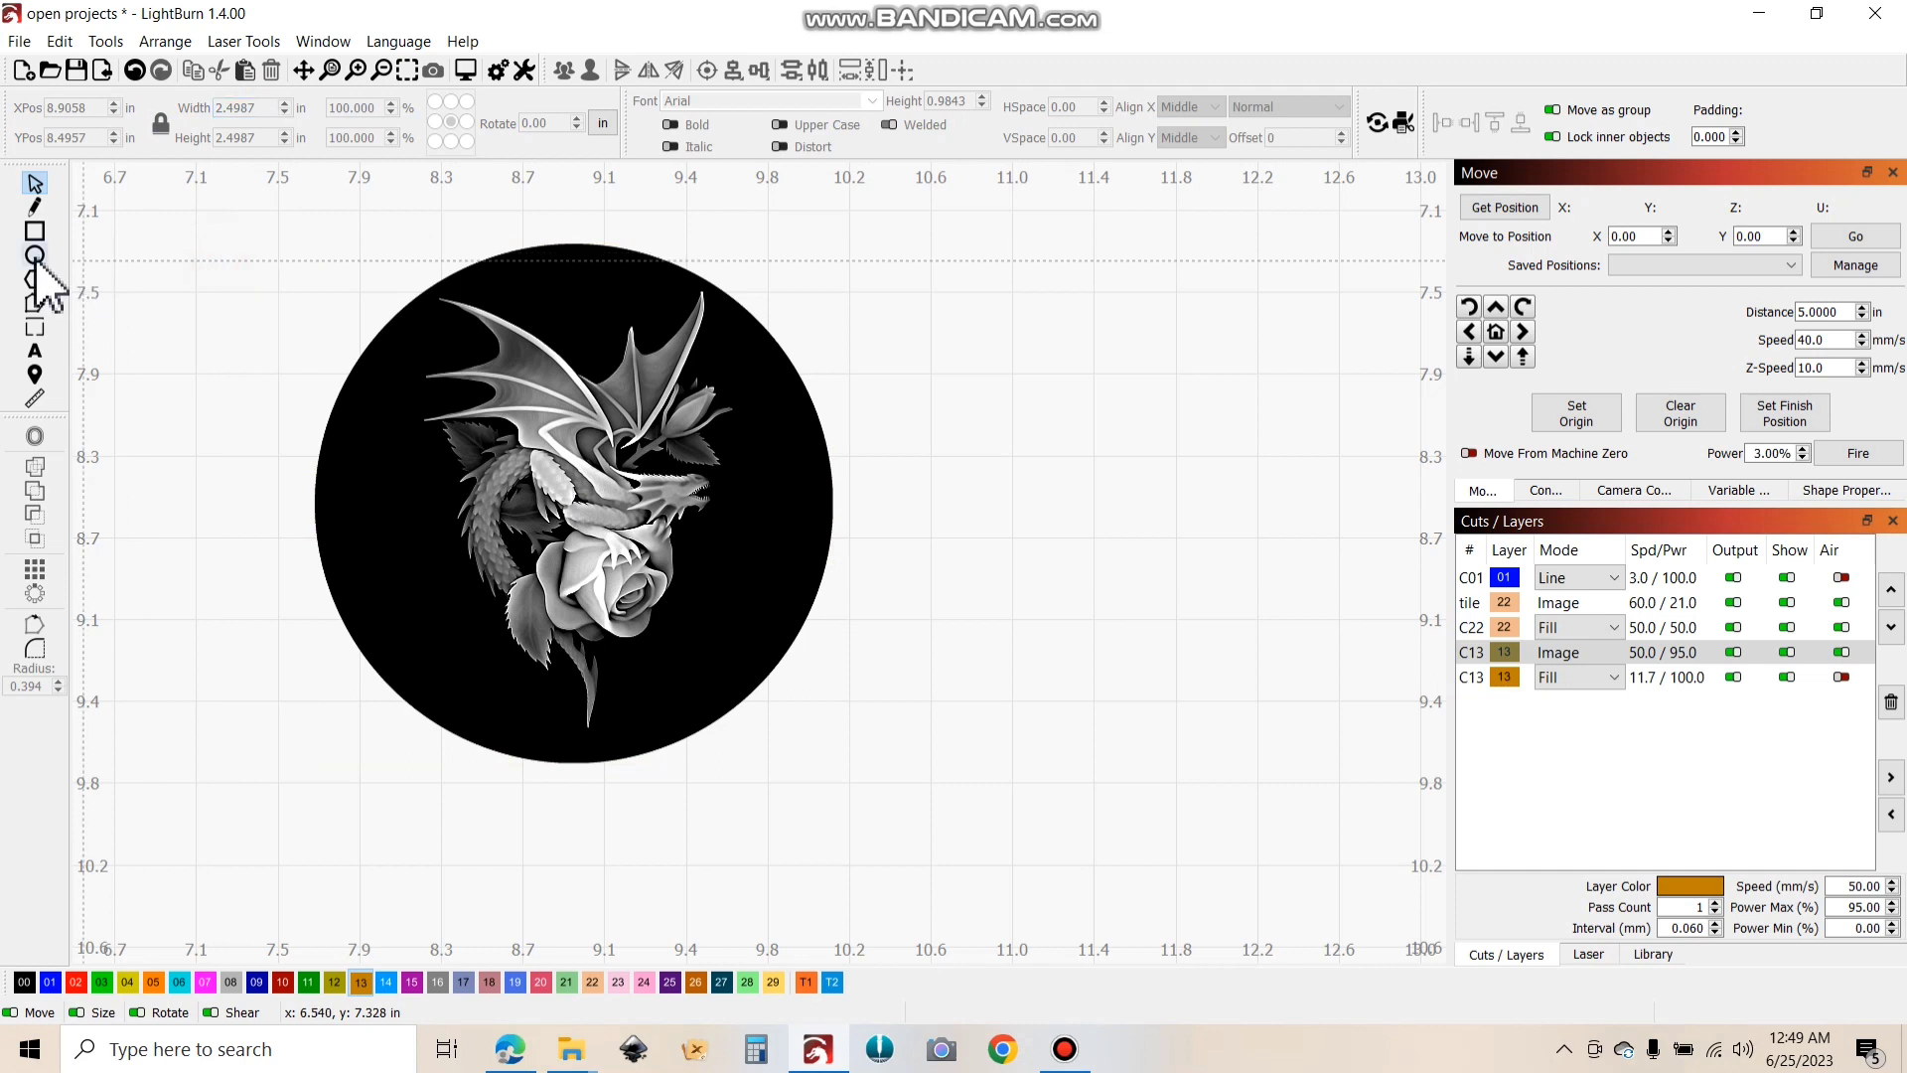
{"action": "left_click", "coordinate": [35, 254]}
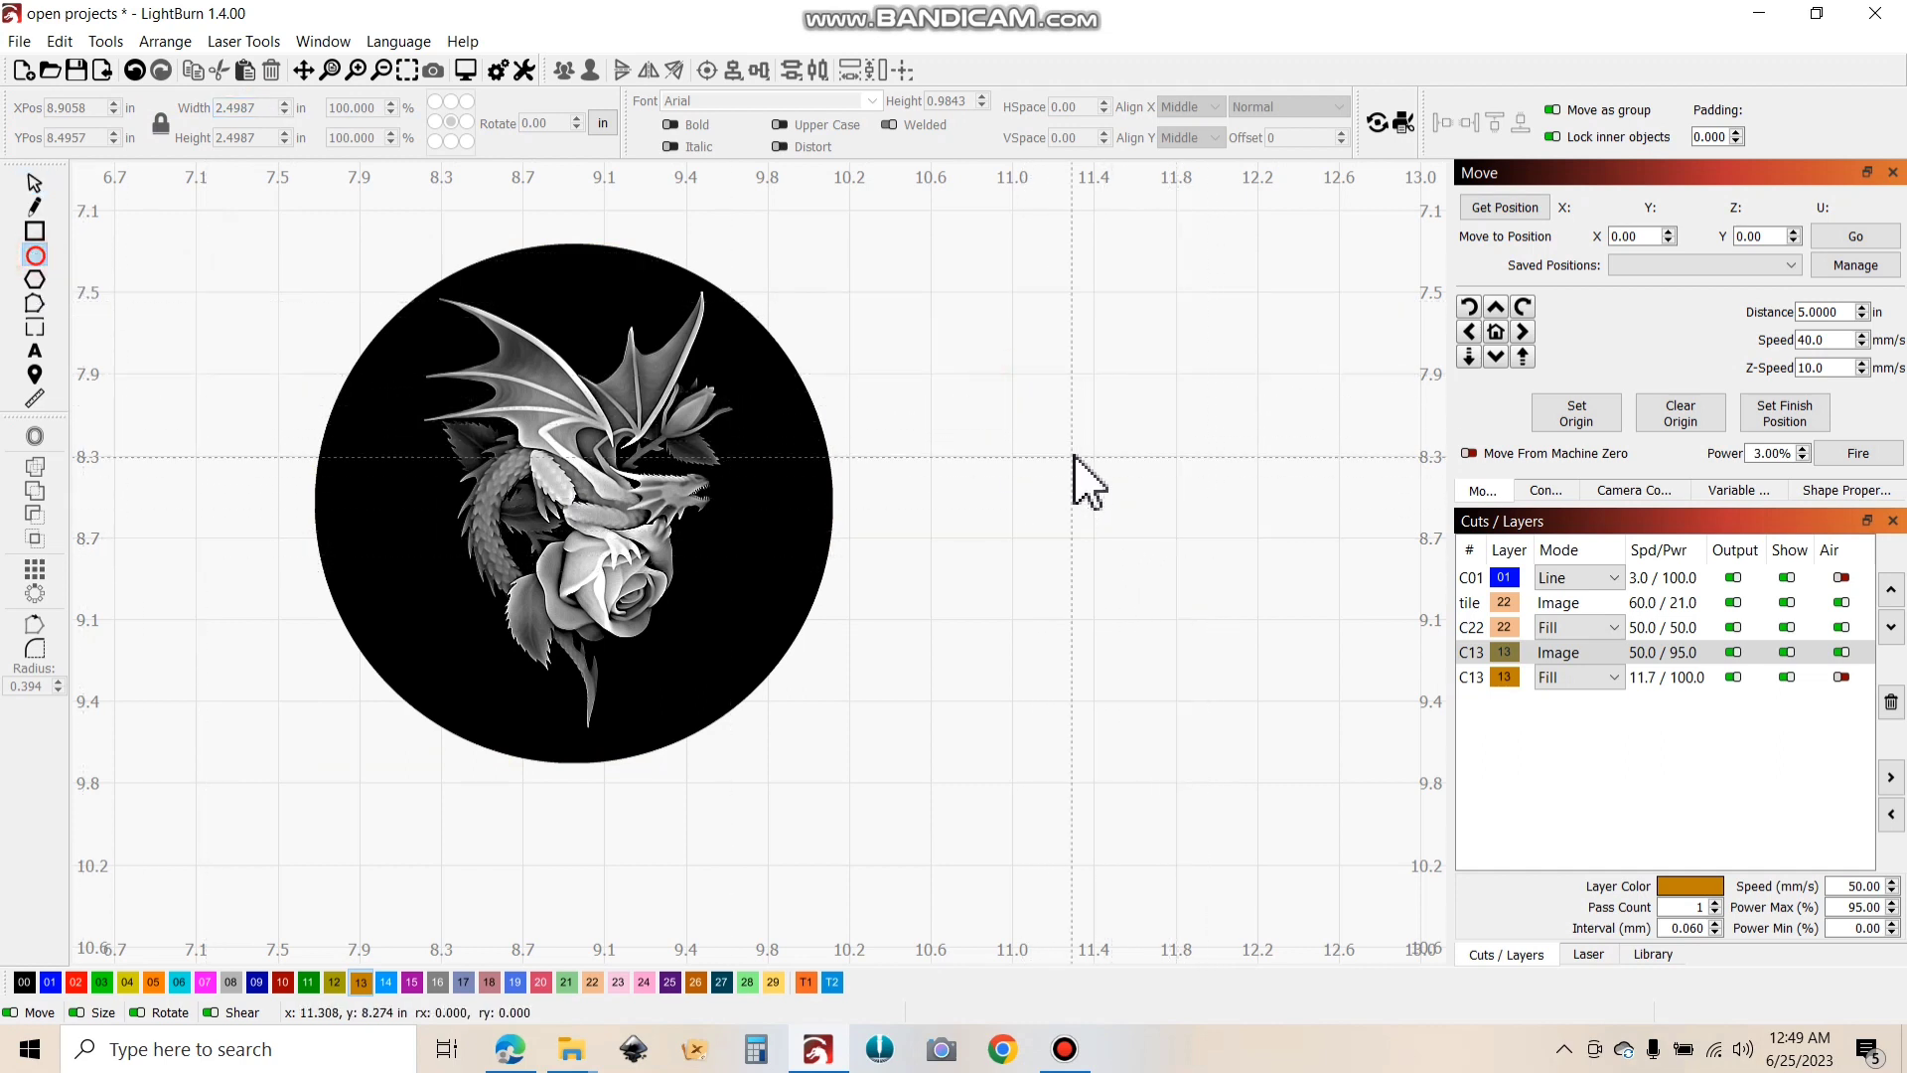
{"action": "left_click_drag", "start_coordinate": [1039, 457], "coordinate": [1276, 720]}
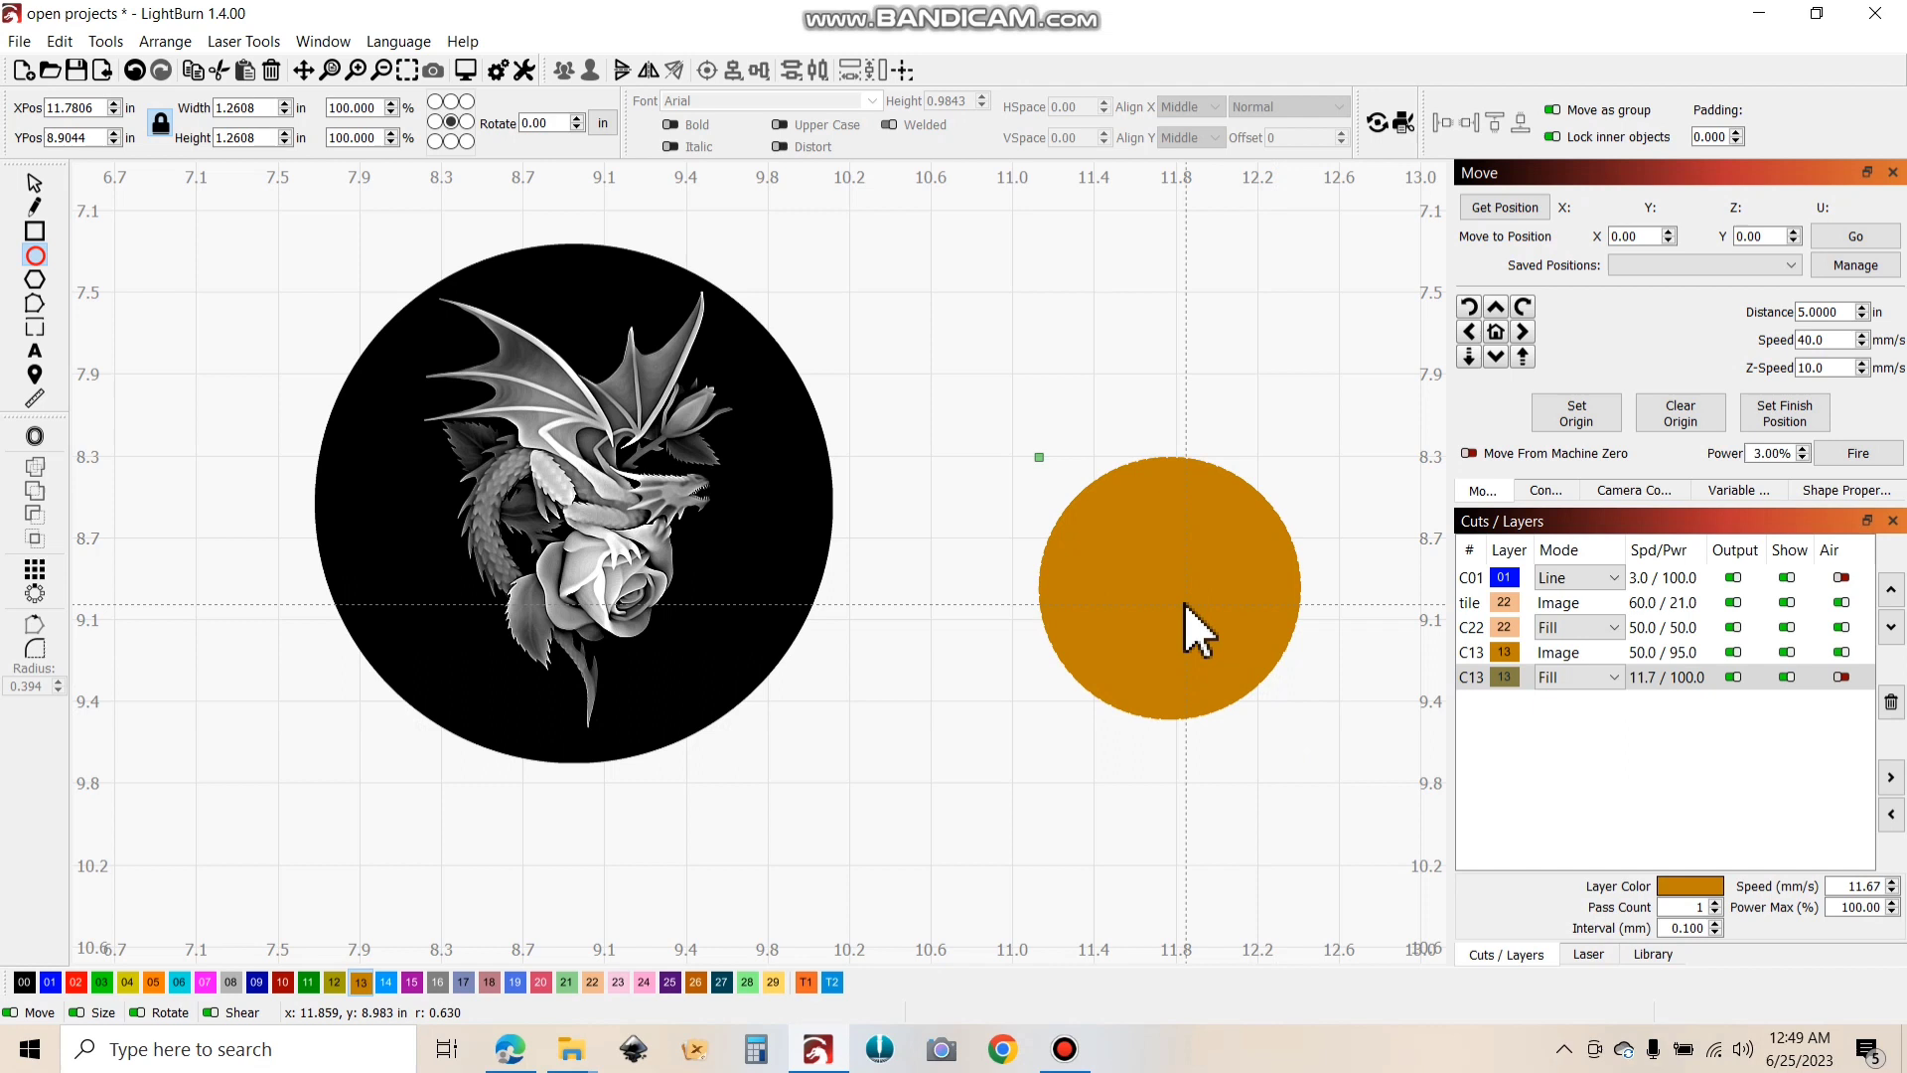
{"action": "left_click", "coordinate": [49, 982]}
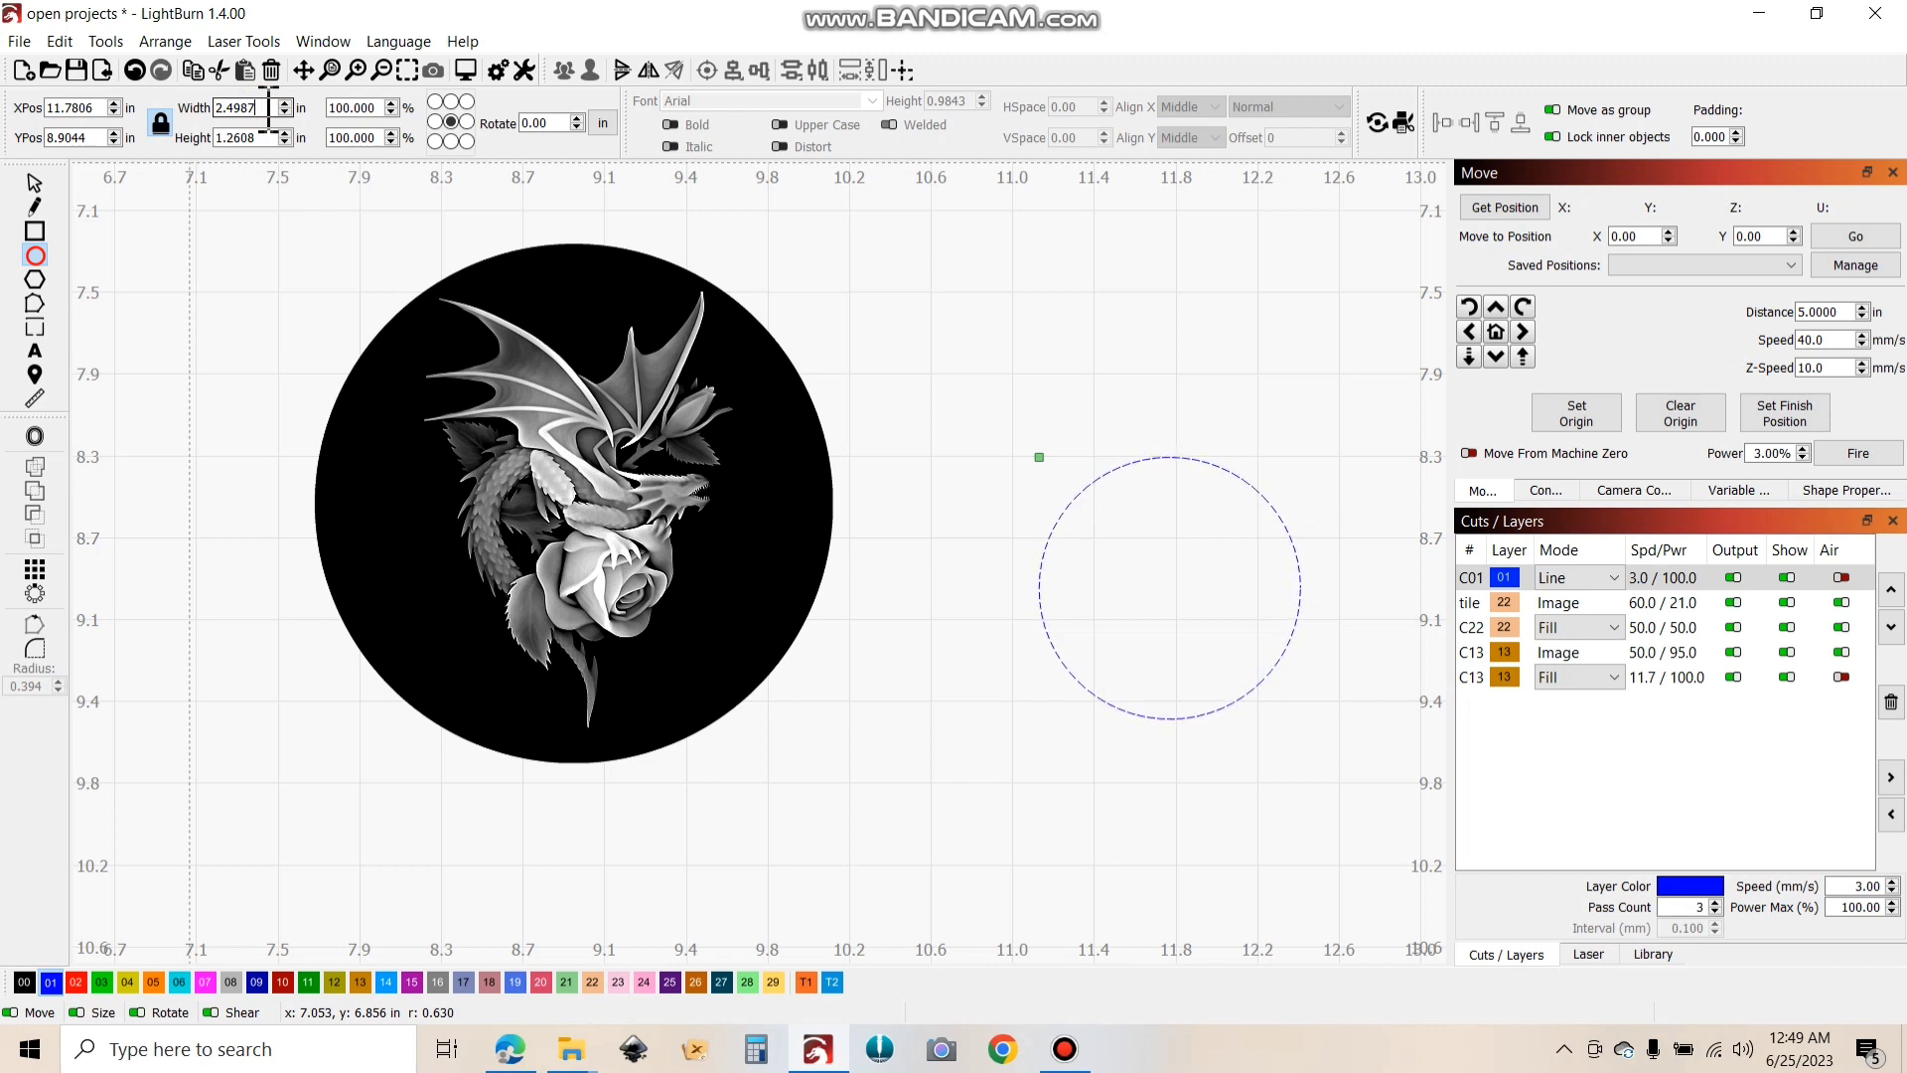
Make the circle 2.4987 in wide, nudge it up and right, and deselect it.
{"action": "left_click", "coordinate": [269, 107]}
{"action": "left_click", "coordinate": [270, 139]}
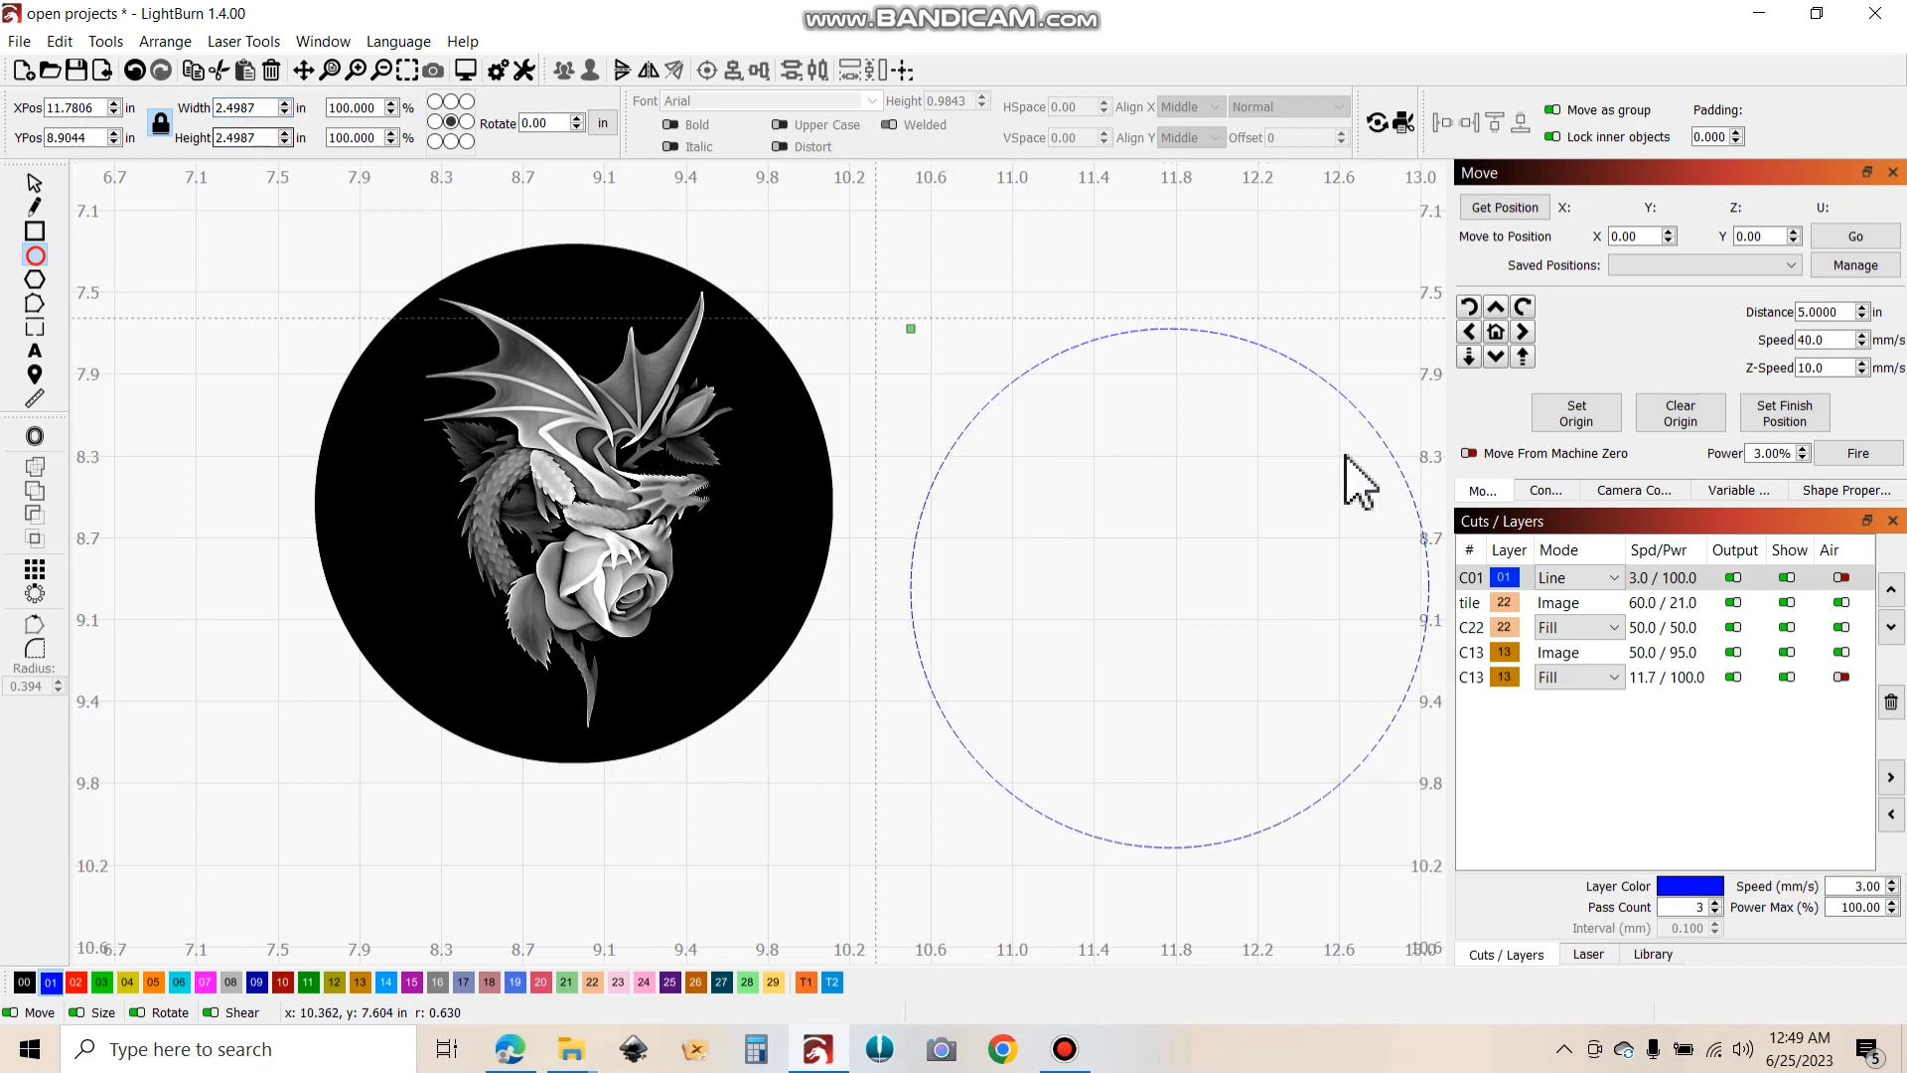
{"action": "scroll", "coordinate": [1142, 503], "scroll_direction": "down", "scroll_amount": 2}
{"action": "key", "text": "Escape"}
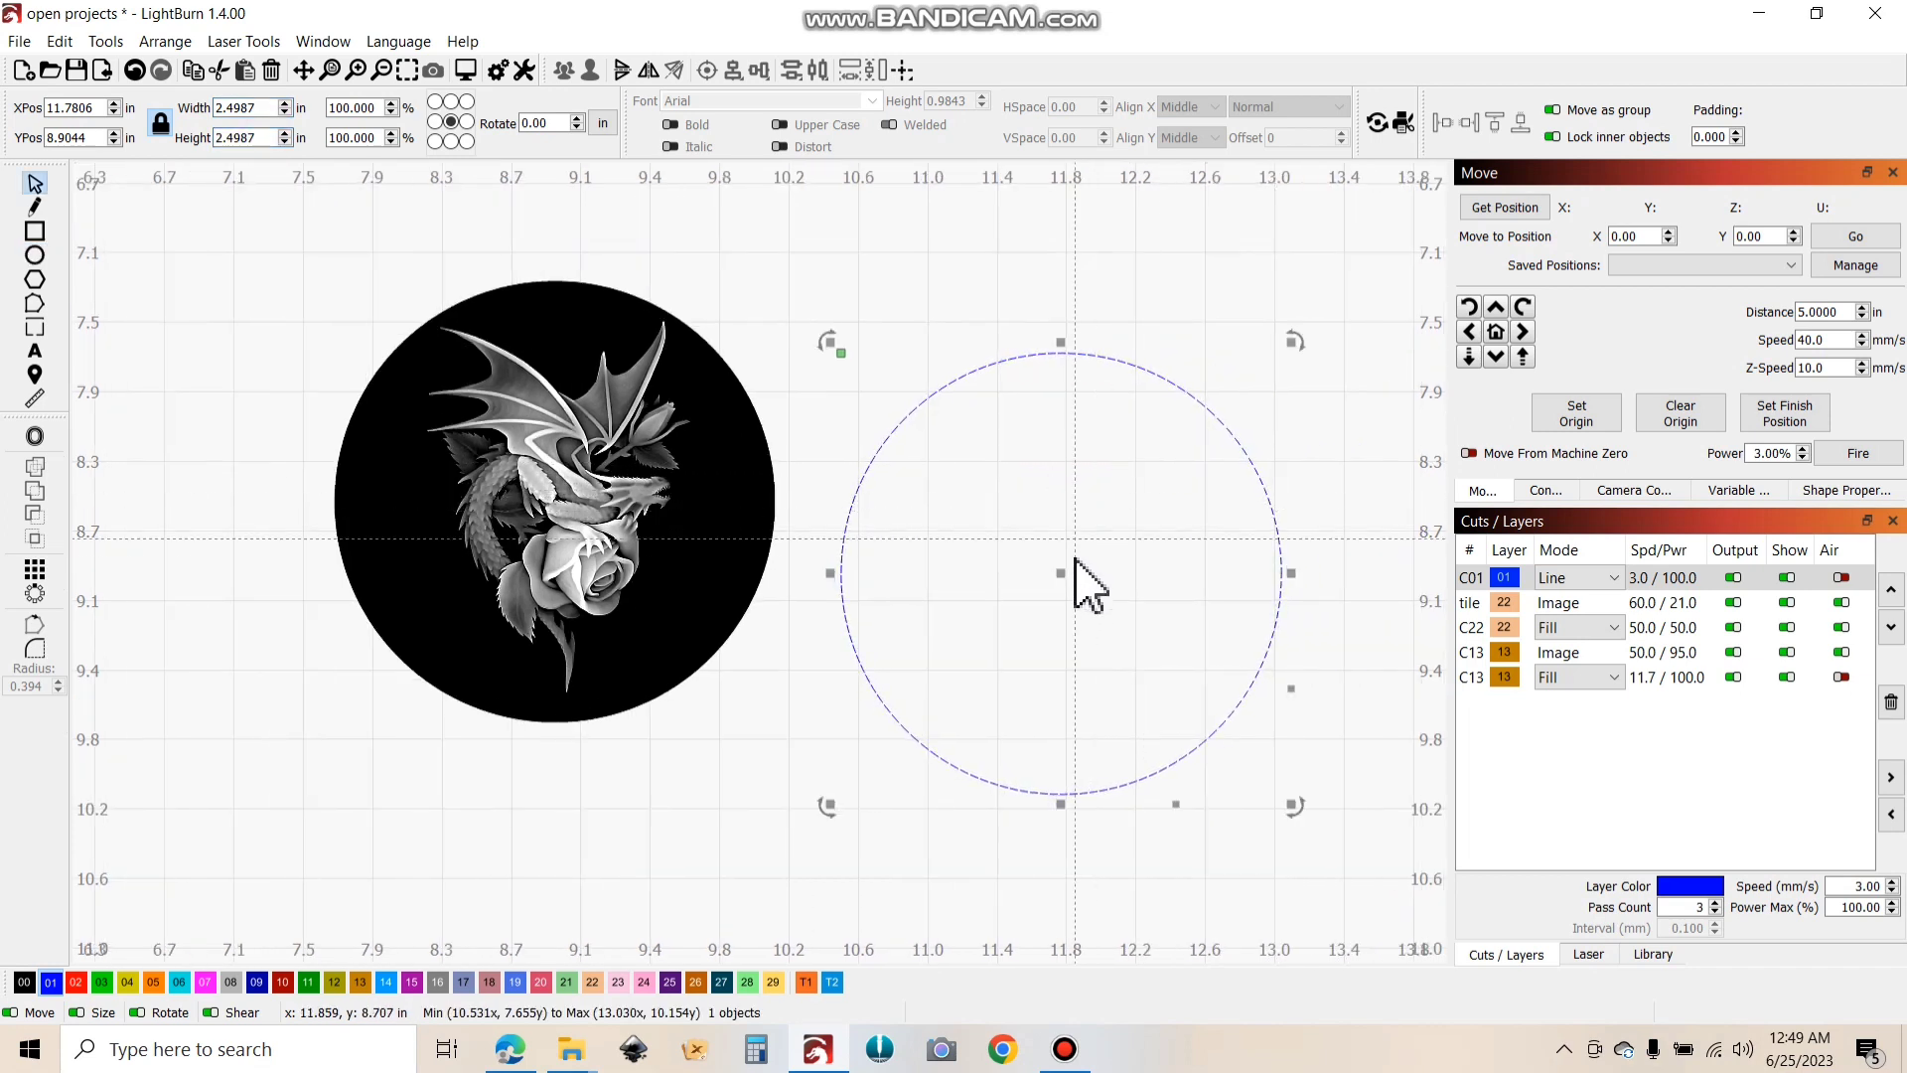
{"action": "key", "text": "Up"}
{"action": "key", "text": "Up"}
{"action": "key", "text": "Up"}
{"action": "key", "text": "Up"}
{"action": "key", "text": "Up"}
{"action": "key", "text": "Up"}
{"action": "key", "text": "Up"}
{"action": "key", "text": "Right"}
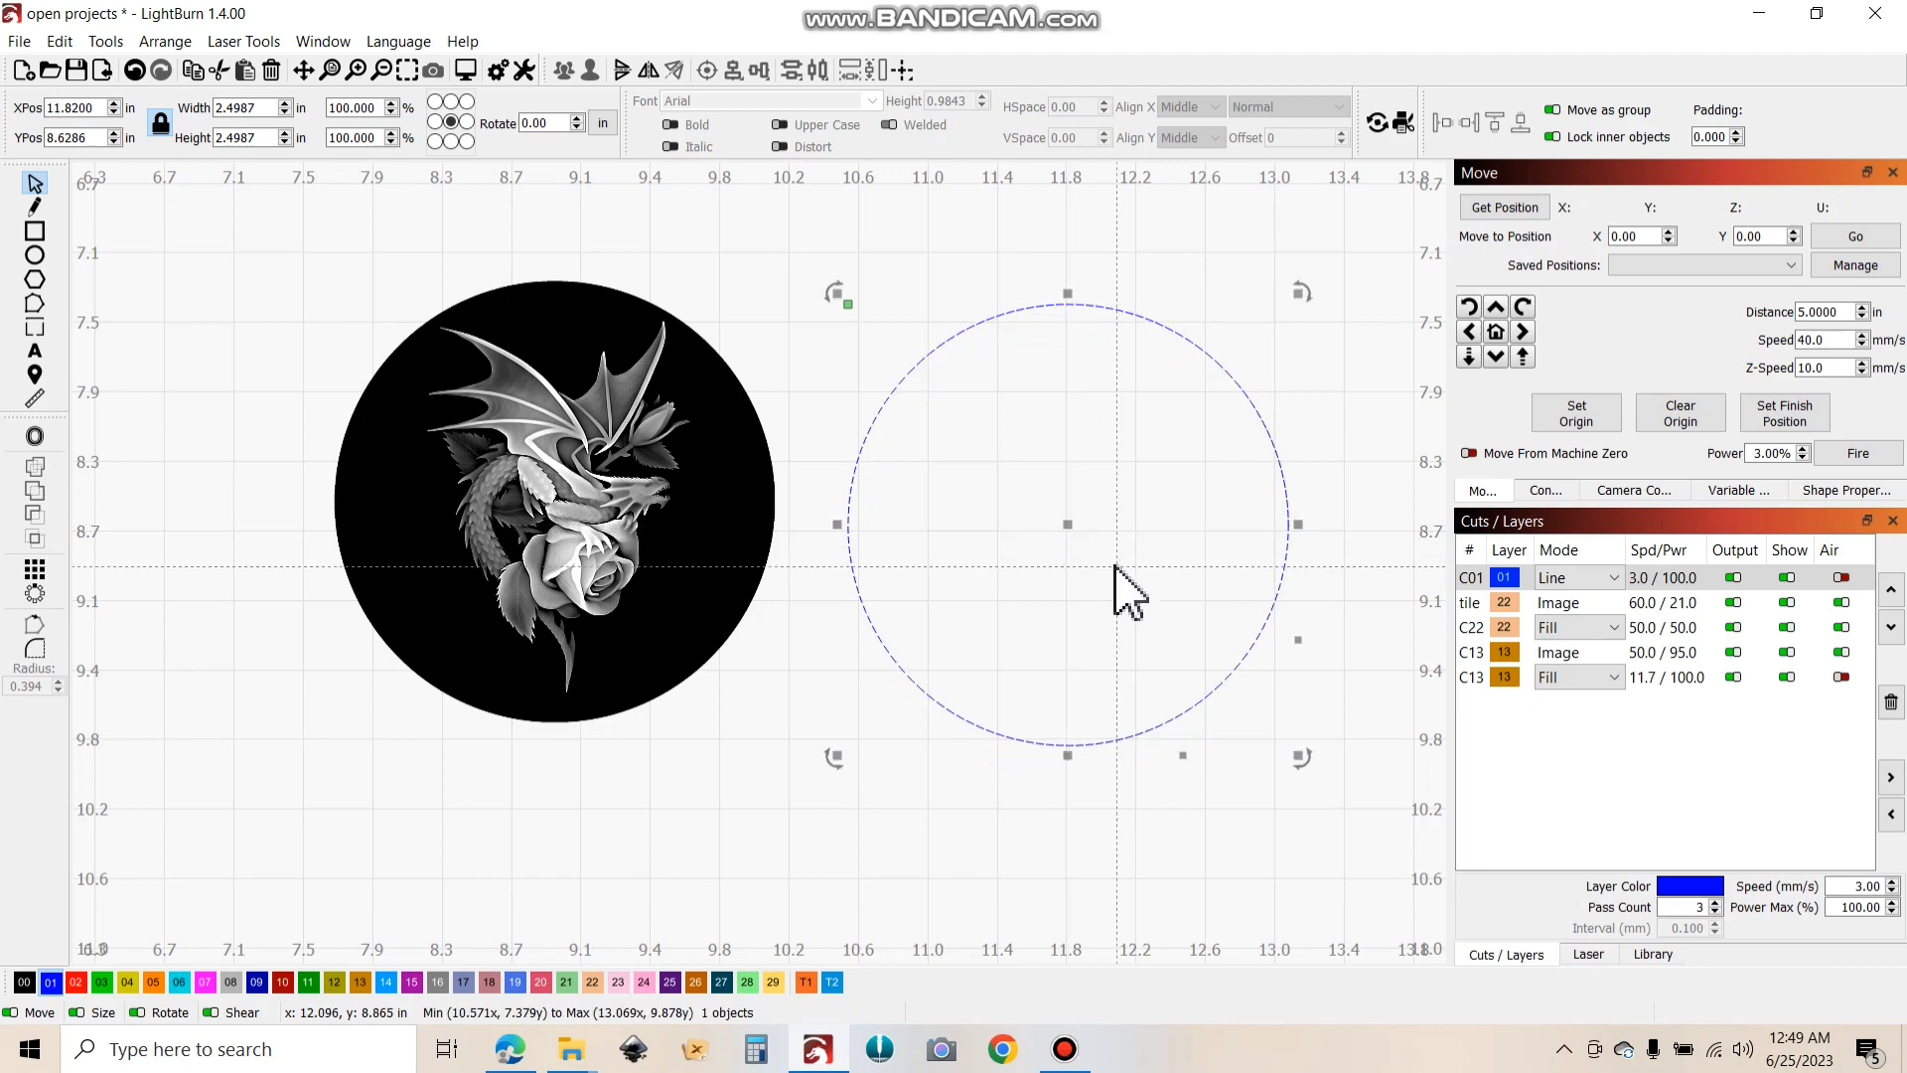
{"action": "left_click", "coordinate": [1097, 601]}
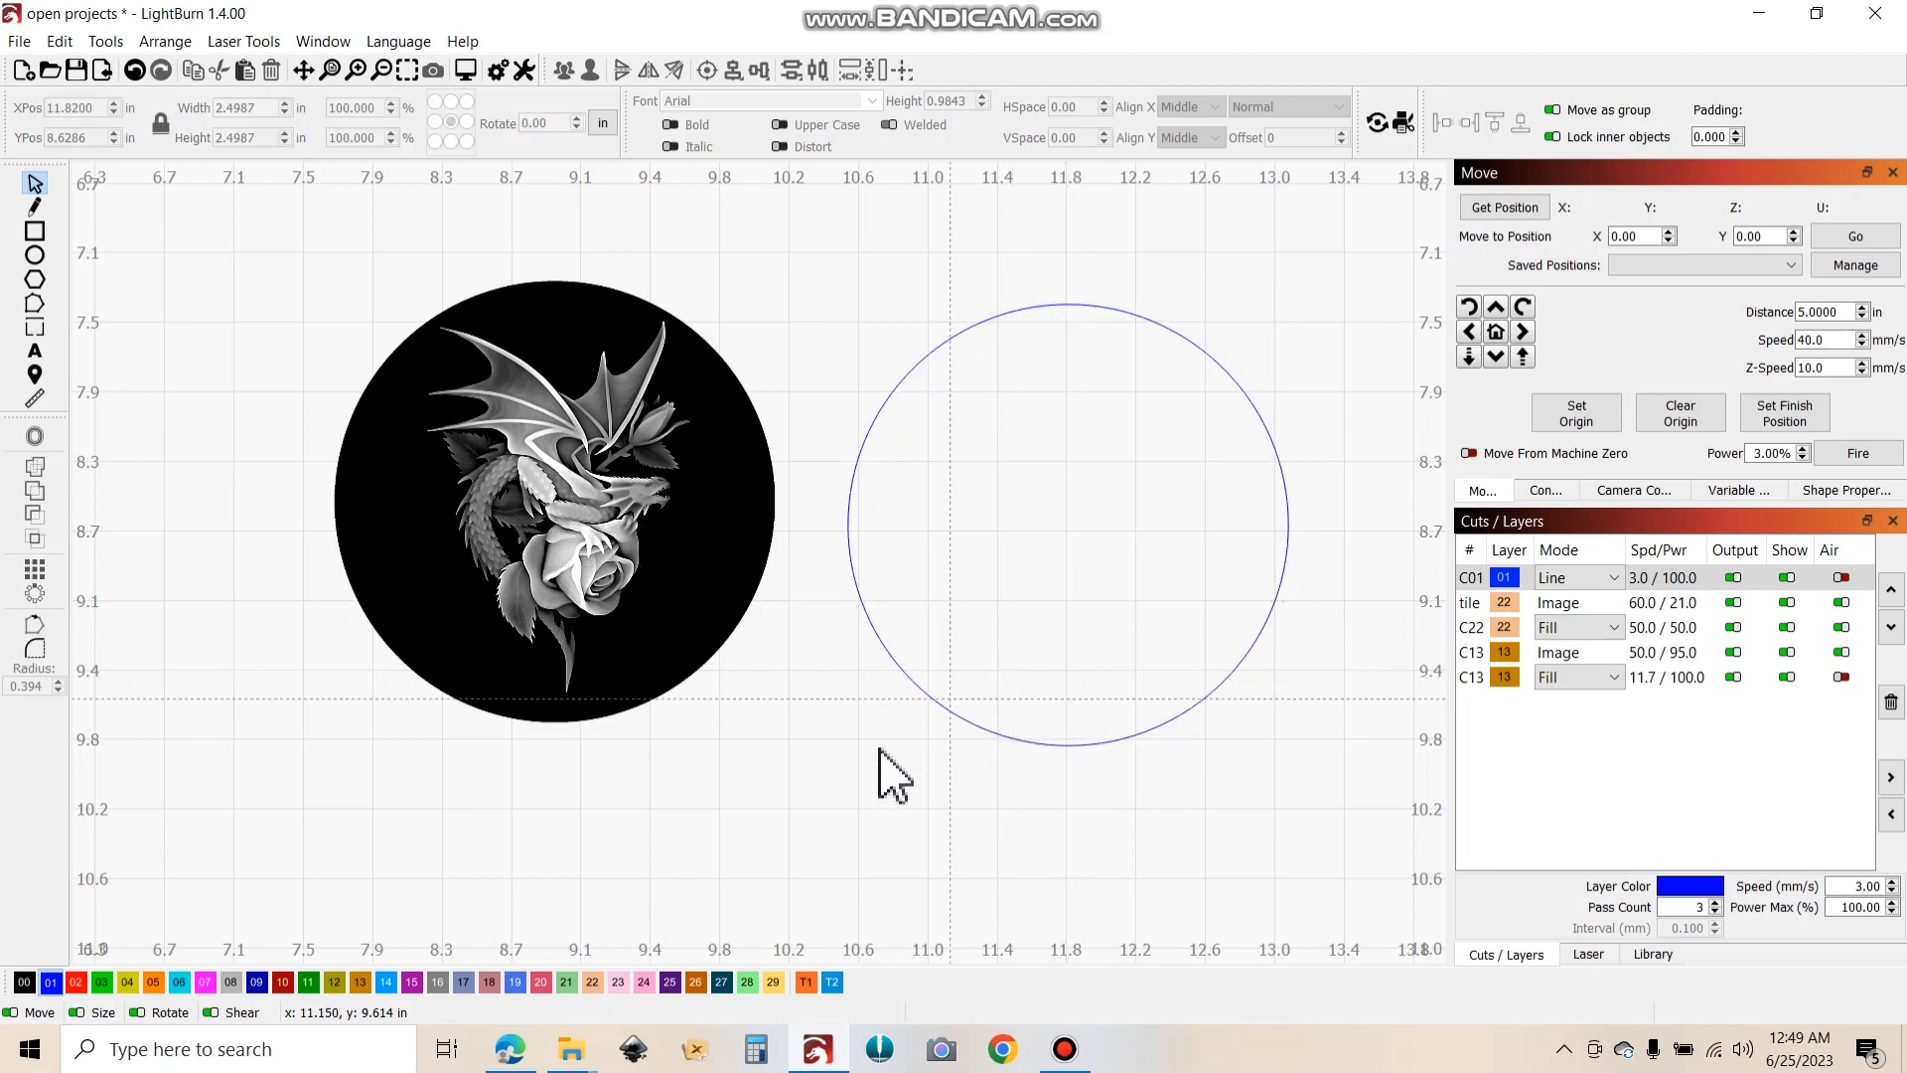